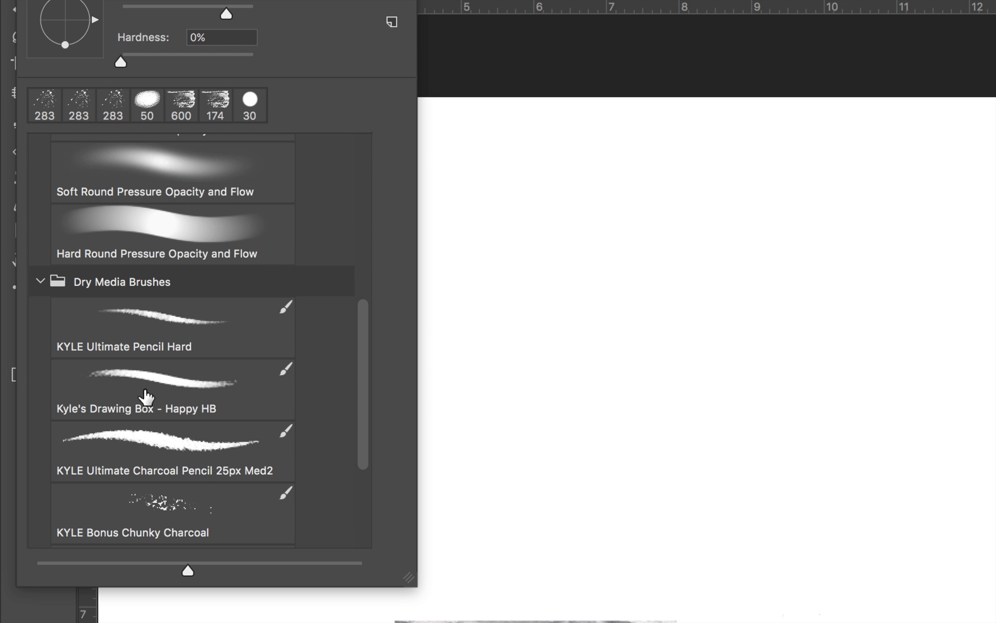
Browse the Dry Media and Wet Media brush presets, checking the tool type marked on each preset.
scroll(157, 396, down, 5)
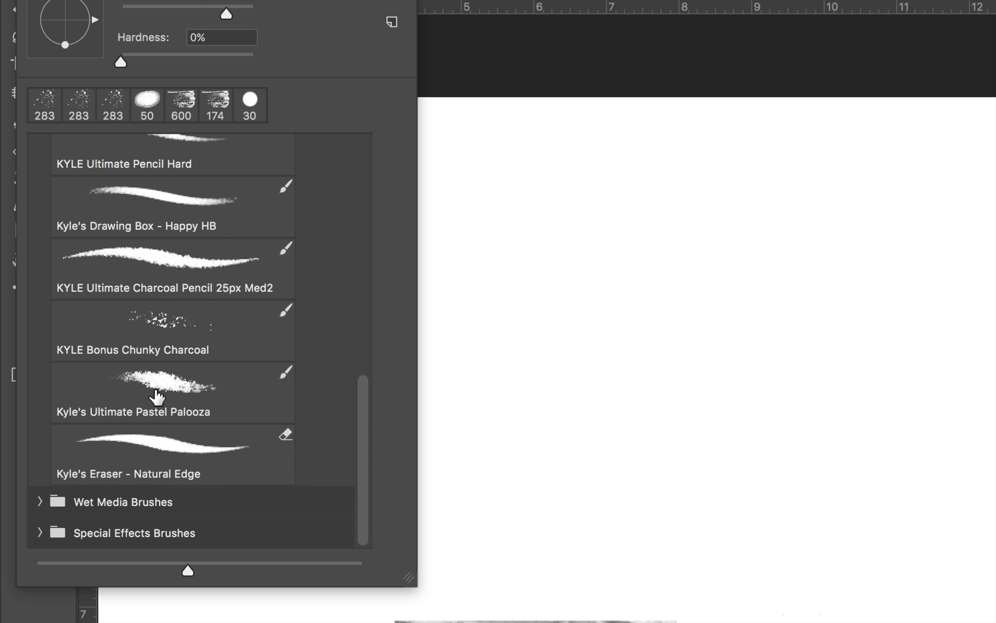
click(40, 502)
scroll(158, 444, down, 5)
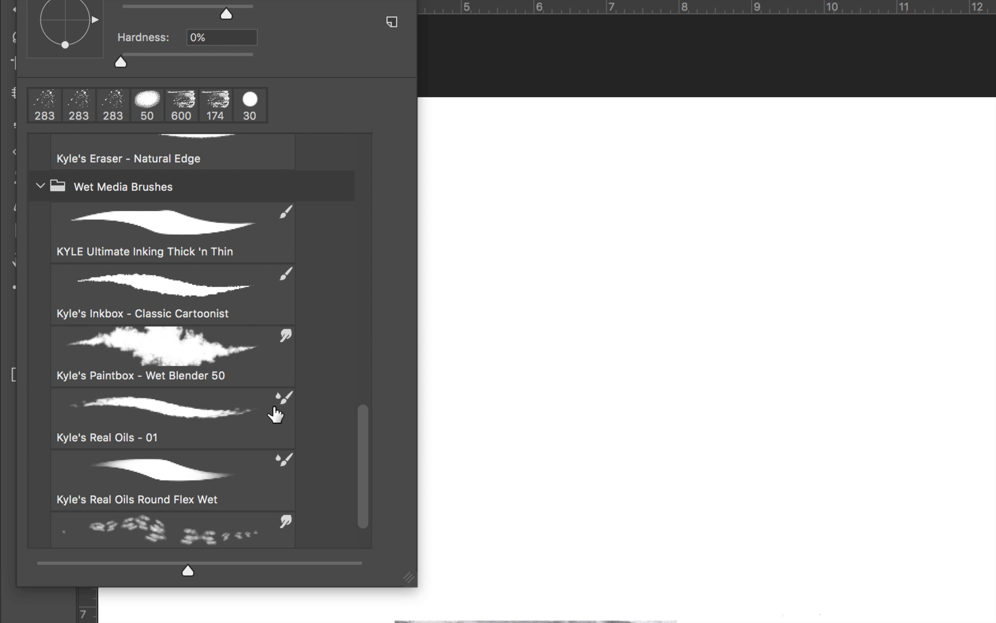
scroll(276, 414, down, 2)
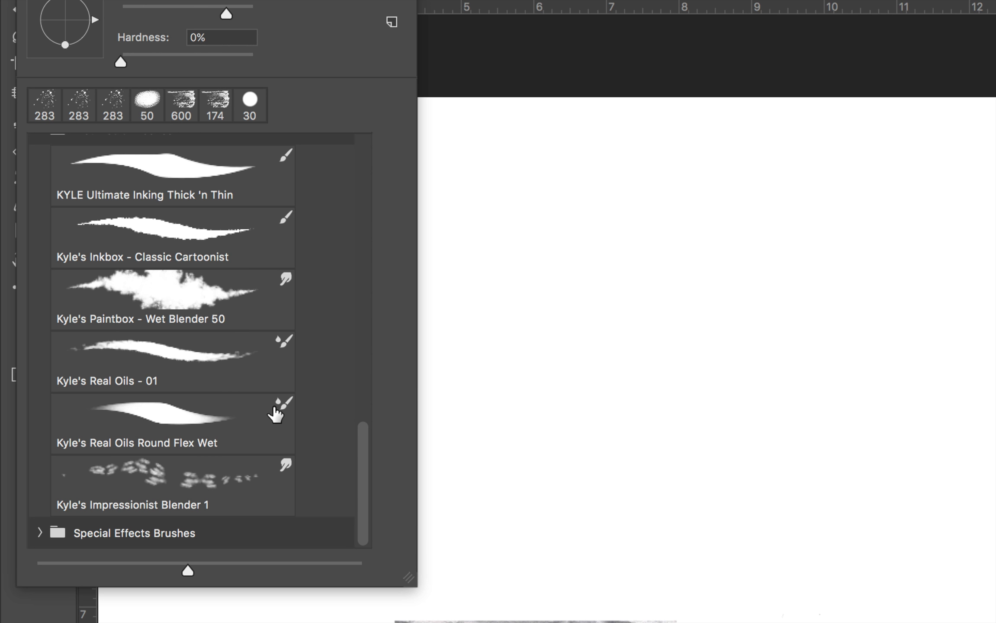
scroll(275, 414, up, 15)
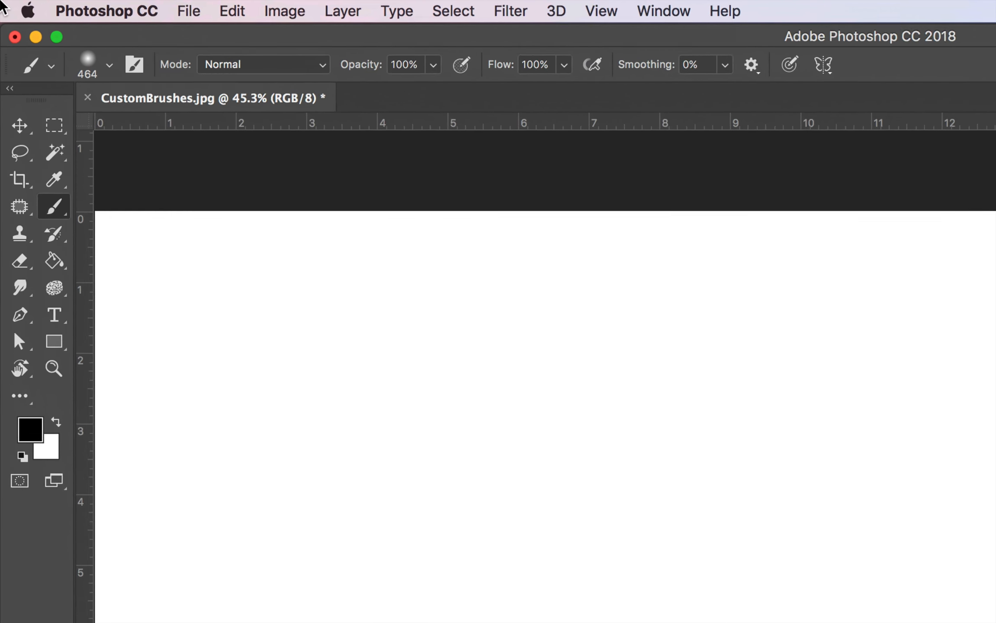
Select the hatching lines above the Hatching label with the Rectangular Marquee tool.
click(64, 129)
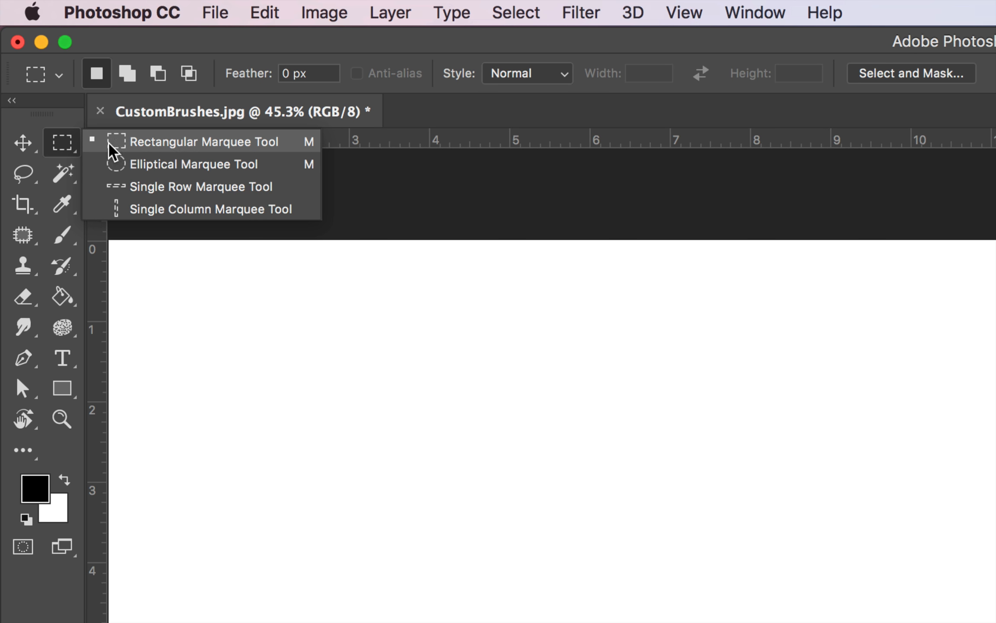
click(186, 146)
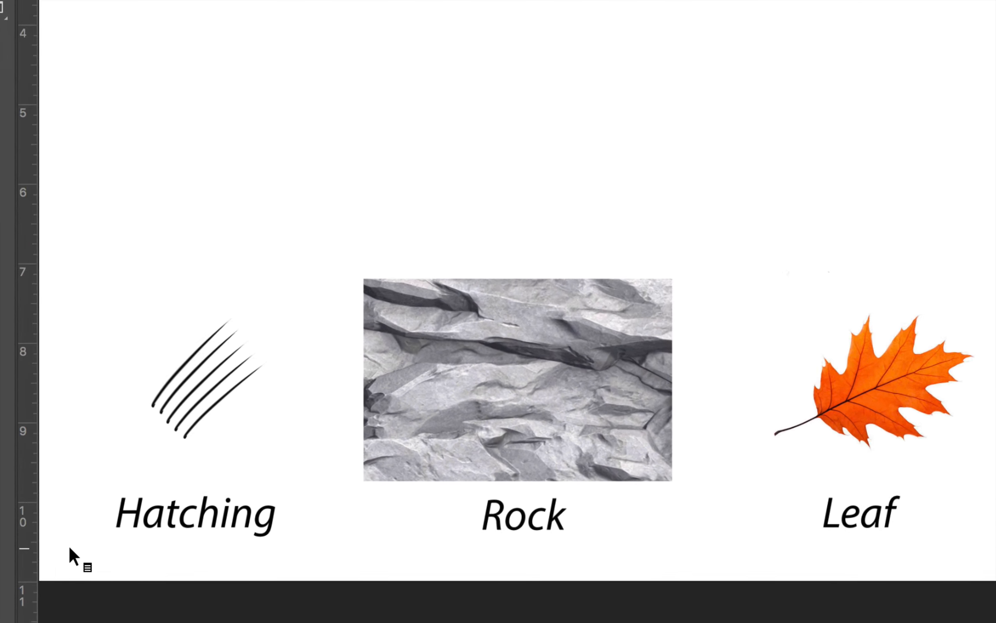
mouse_move(161, 245)
mouse_down()
mouse_move(272, 379)
mouse_move(329, 419)
mouse_move(318, 417)
mouse_up()
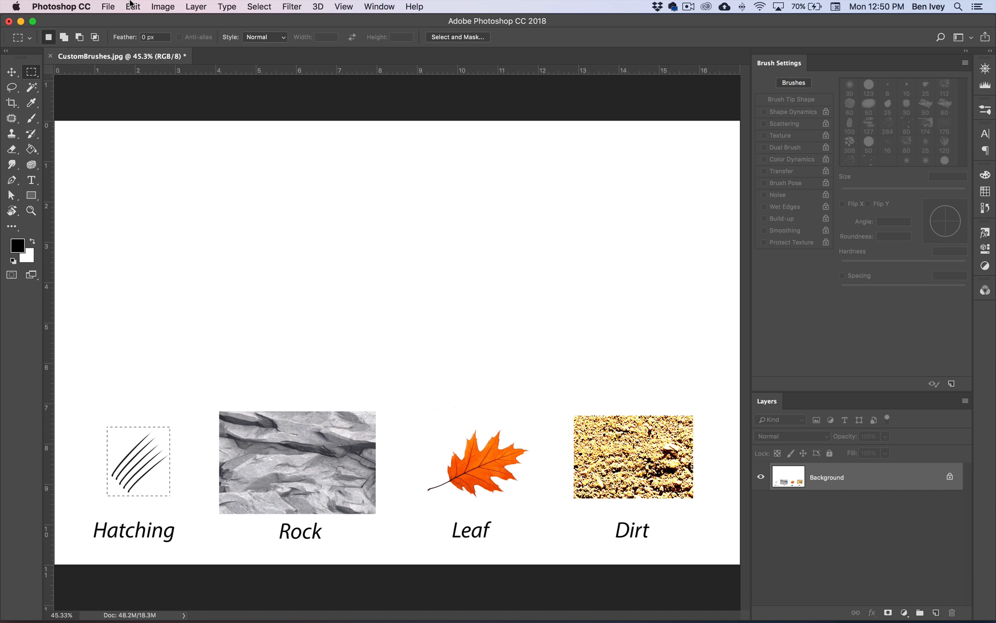
Define the selected hatching as a brush preset, named with the author's first name followed by "Hatch 1".
click(132, 6)
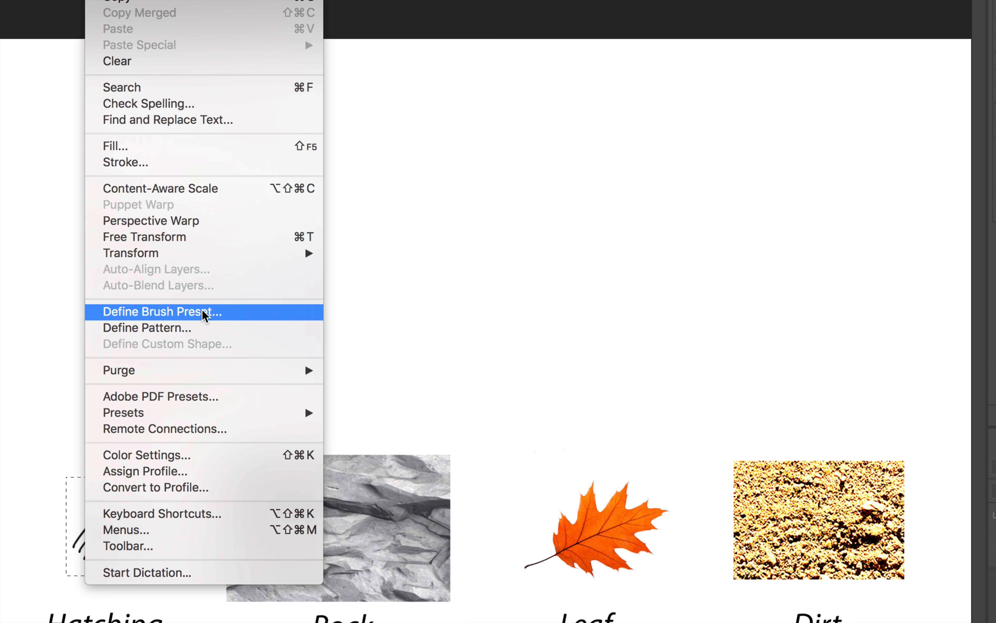
click(202, 308)
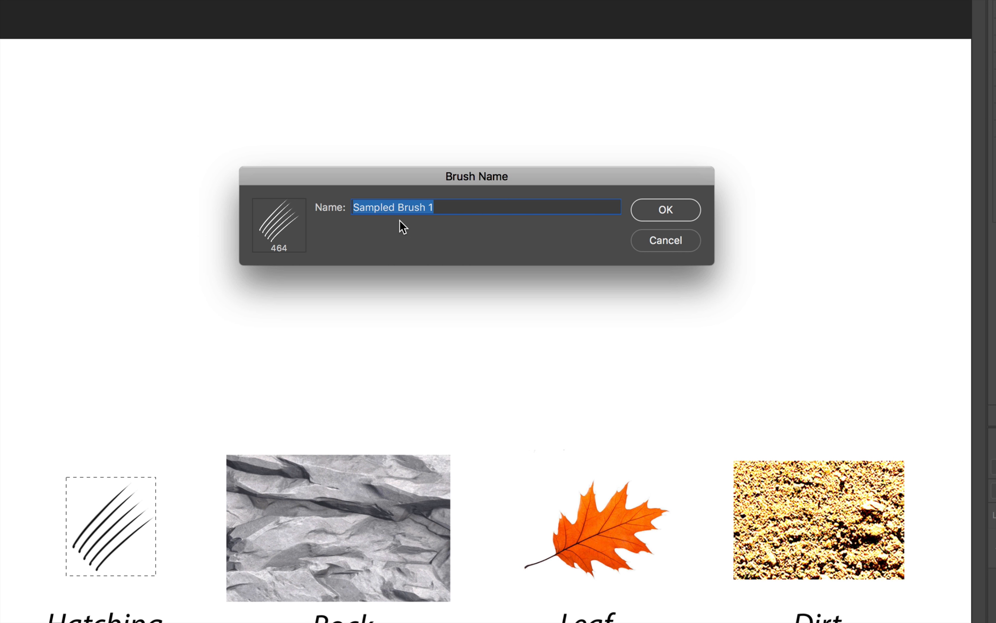
text(Ben's)
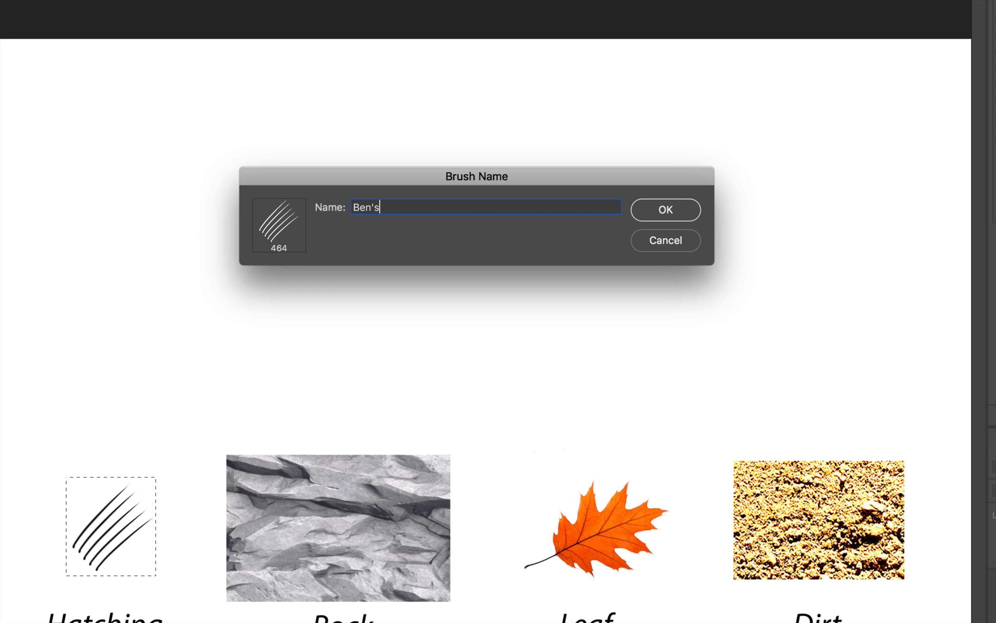
text( Hatch 1)
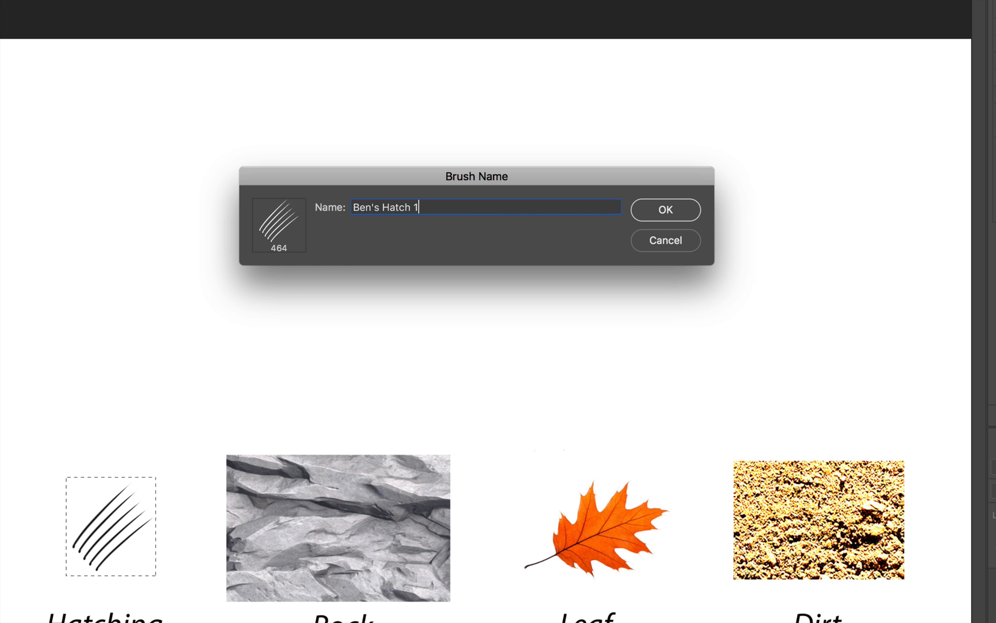
click(665, 209)
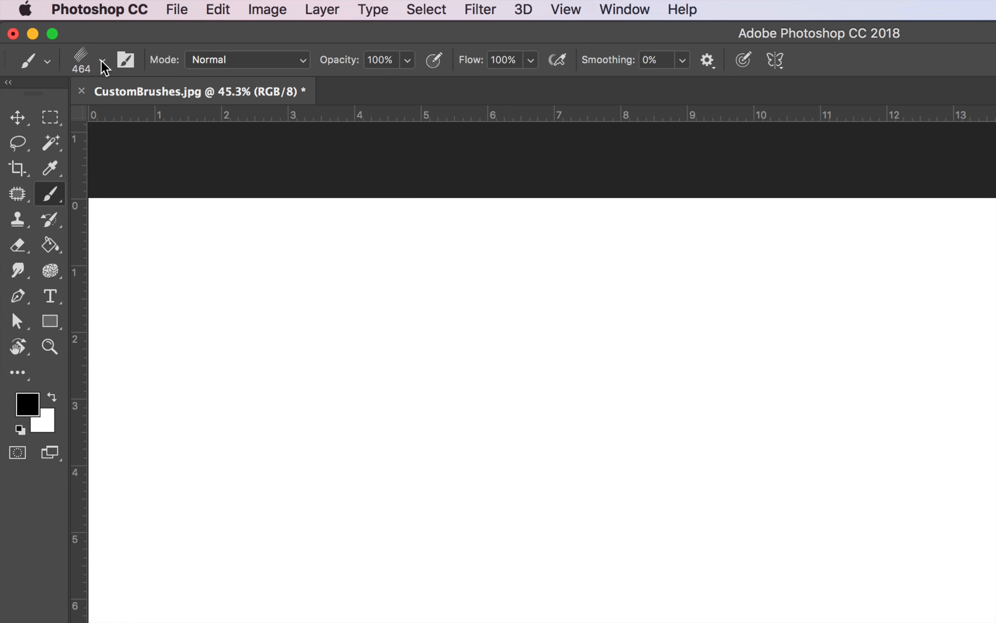
Check the new Hatch 1 preset in the brush list and deselect the hatching area.
click(102, 62)
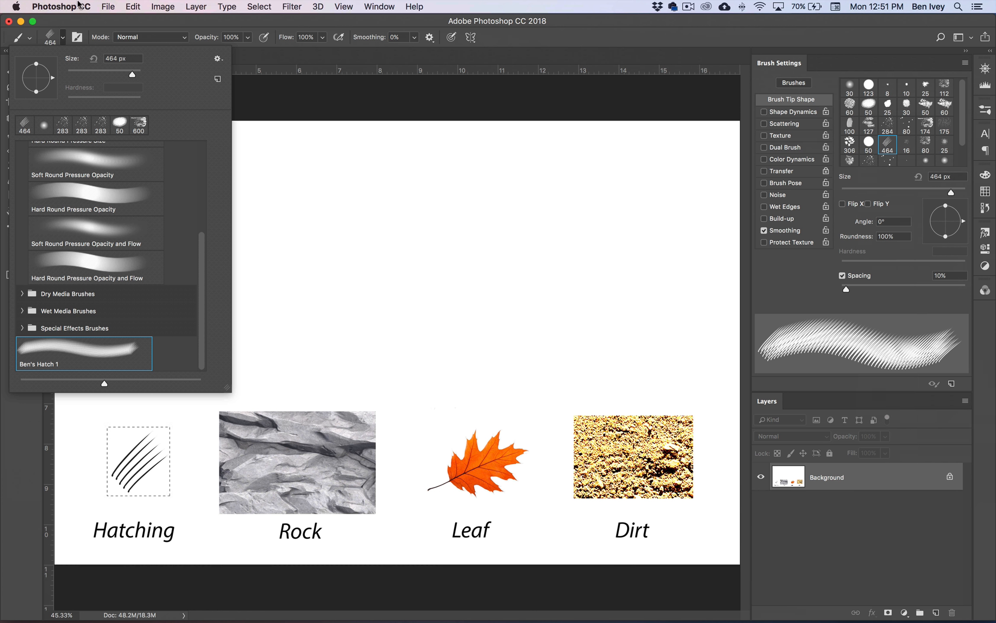
click(62, 37)
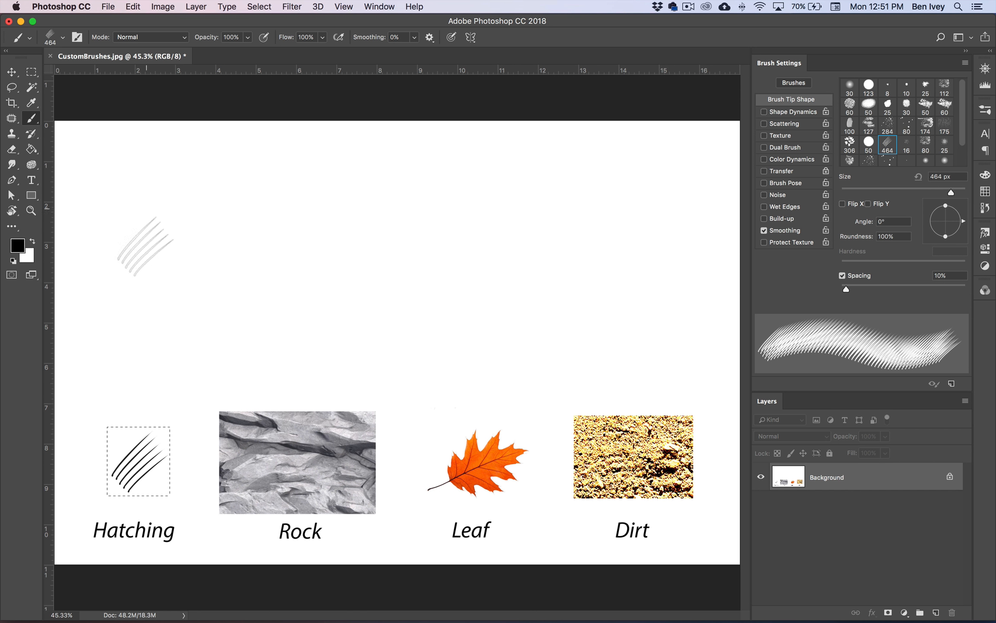
click(262, 6)
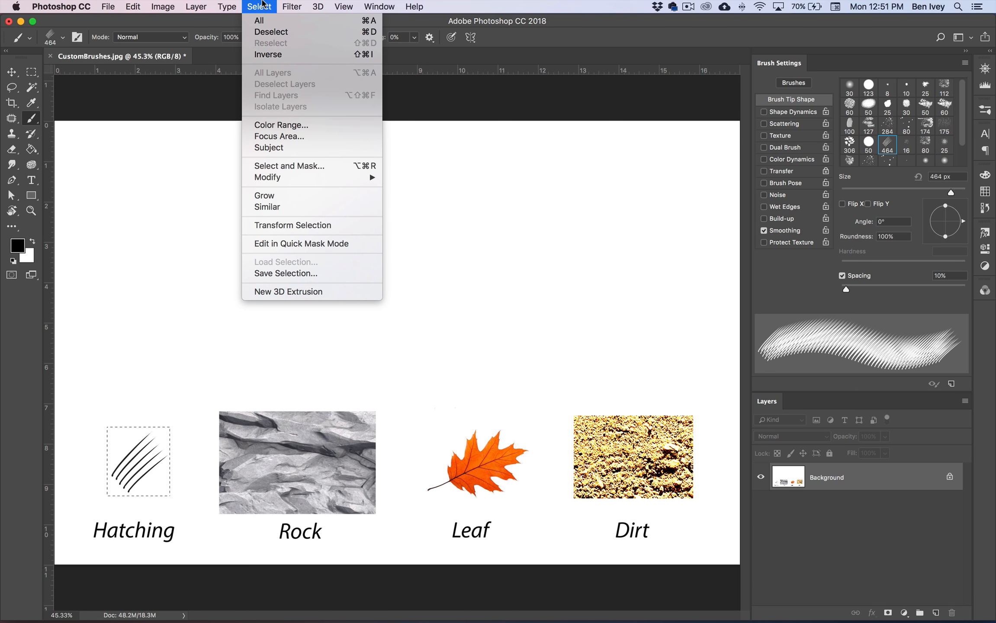
click(266, 31)
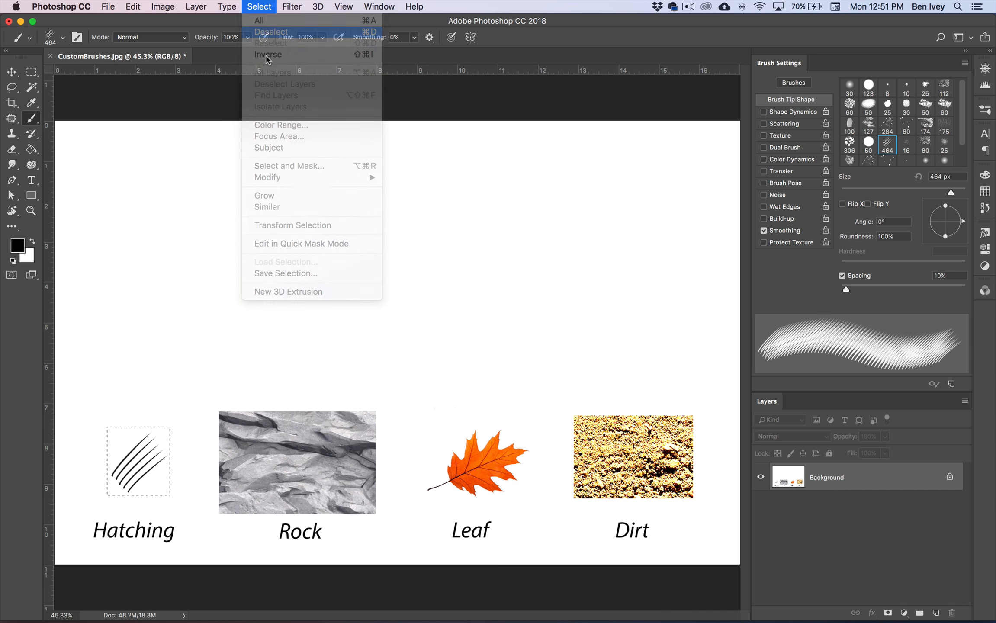
Paint a long looping test stroke across the blank canvas with the Hatch 1 brush and undo it.
click(183, 205)
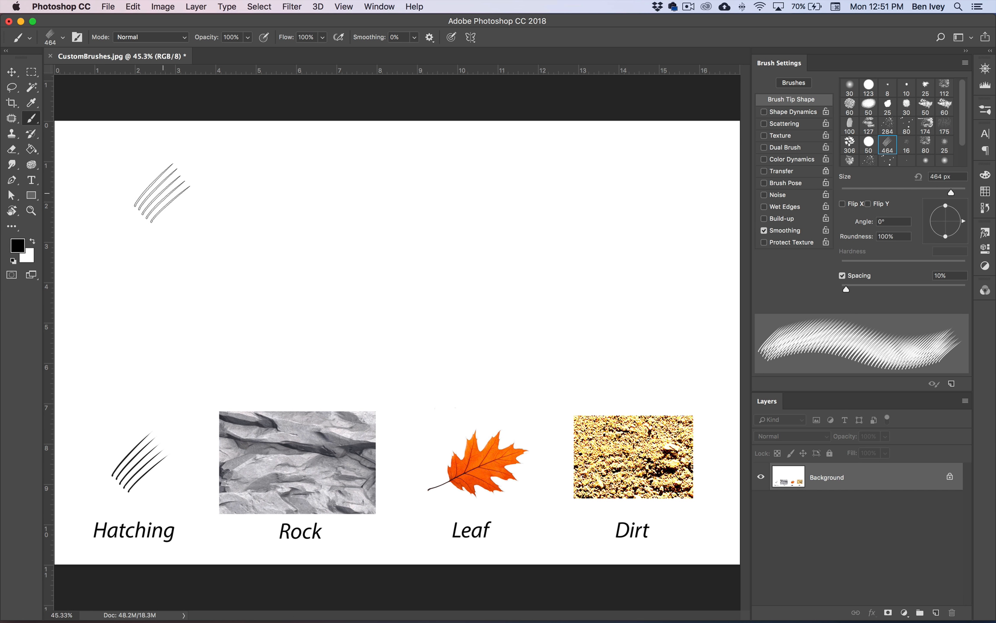
mouse_move(127, 244)
mouse_down()
mouse_move(161, 188)
mouse_move(221, 266)
mouse_move(369, 211)
mouse_move(273, 245)
mouse_move(500, 237)
mouse_move(580, 282)
mouse_move(628, 231)
mouse_up()
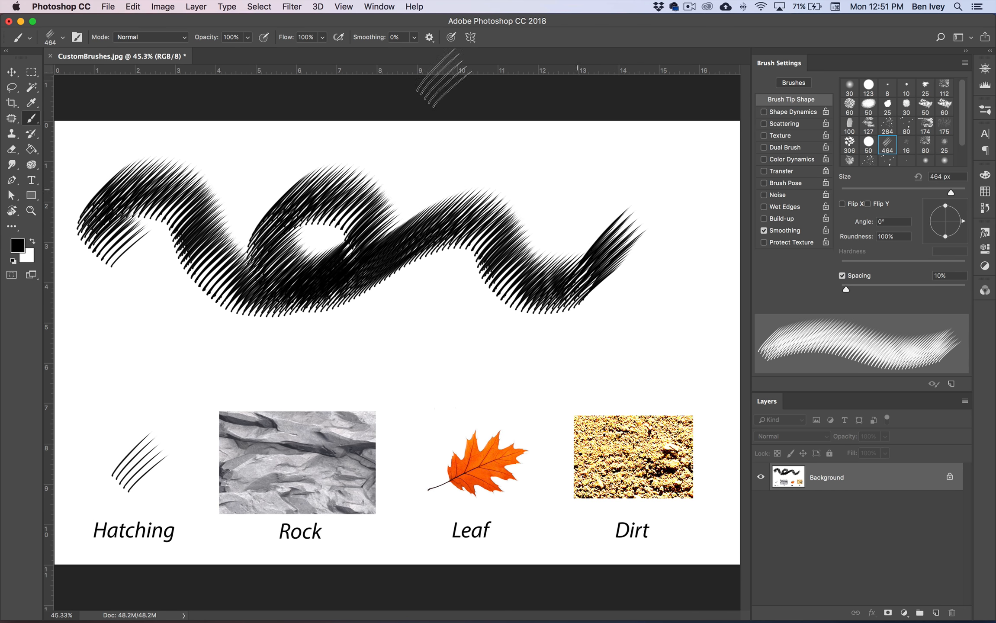
click(138, 6)
click(140, 22)
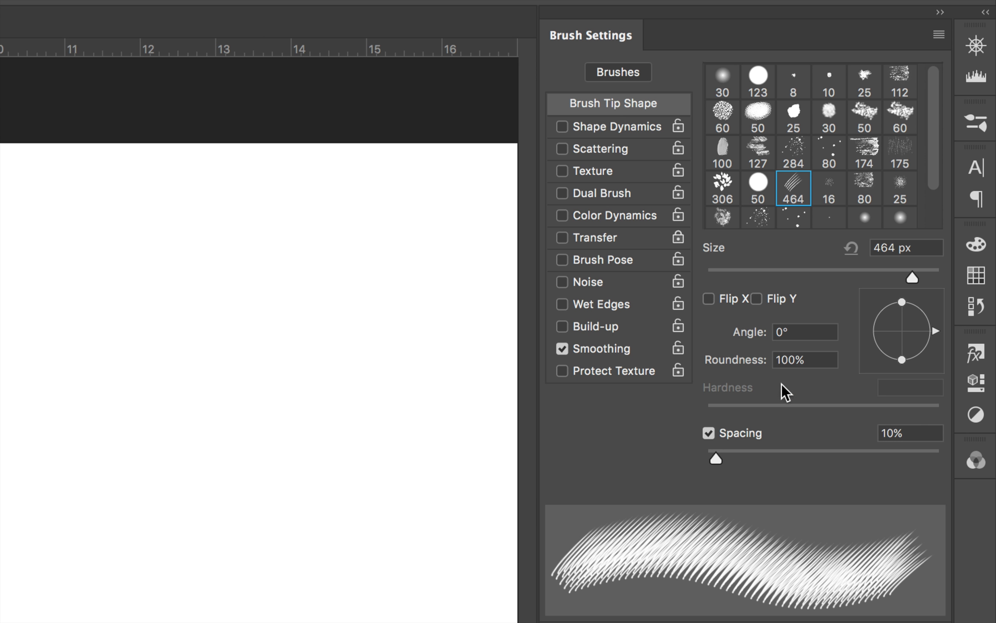
Set the hatch brush's size to 250 px and try it on the blank canvas, undoing the test.
mouse_move(903, 281)
mouse_down()
mouse_move(757, 286)
mouse_move(807, 289)
mouse_up()
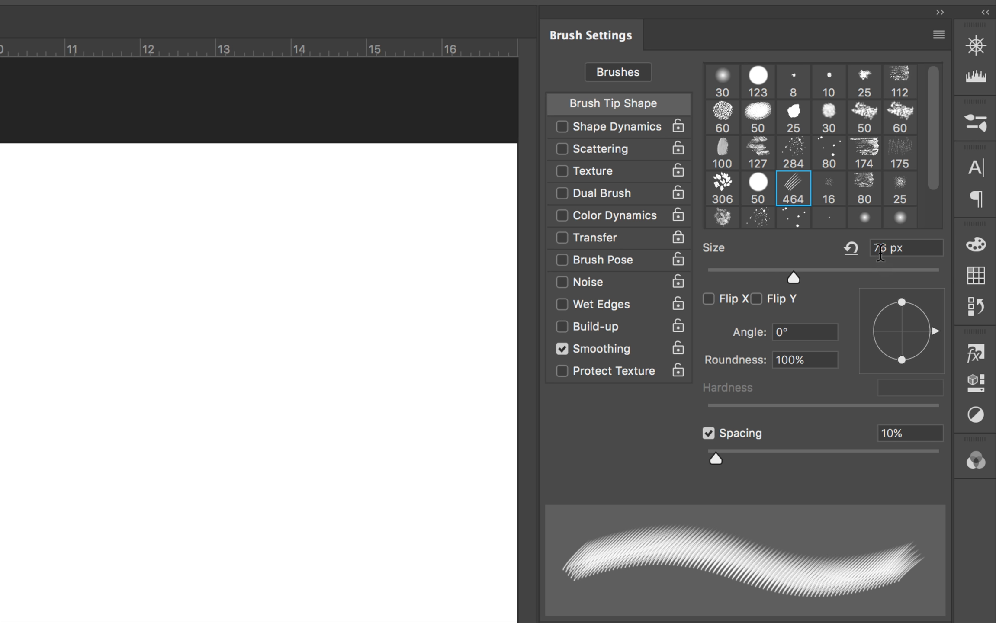
text(250)
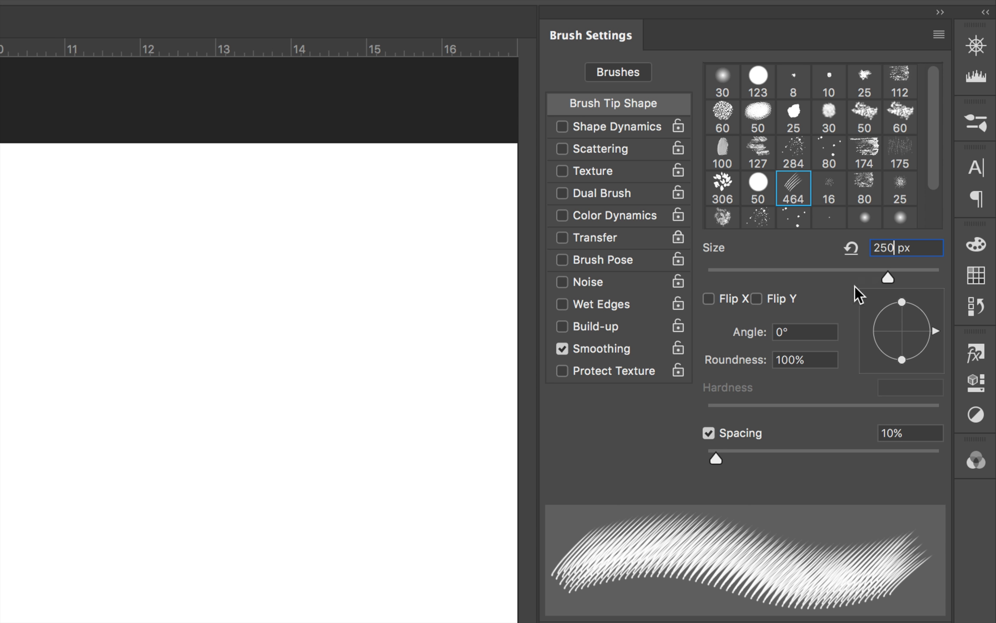
click(247, 371)
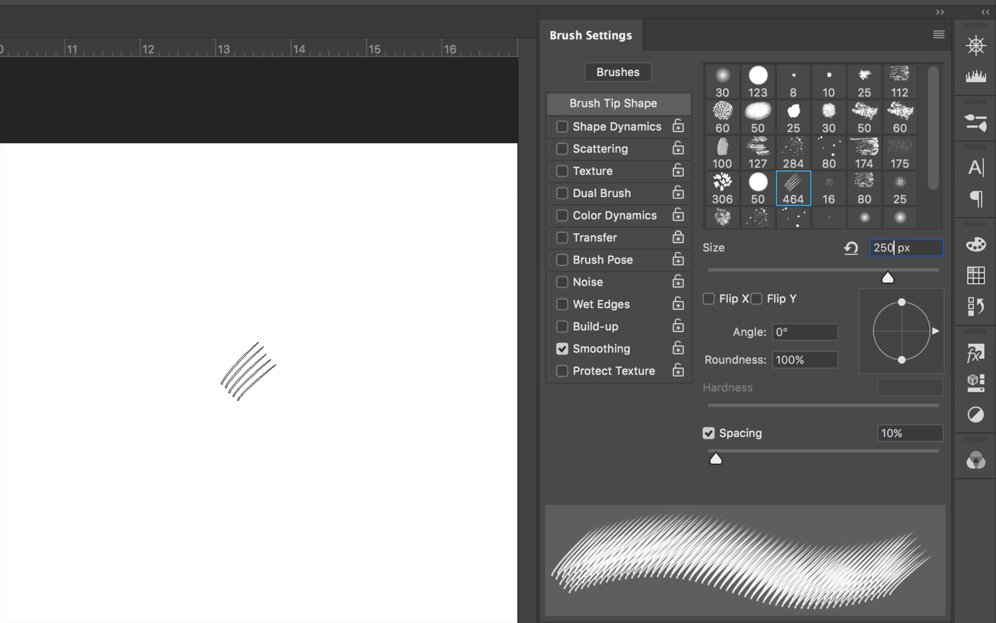
key(ctrl+z)
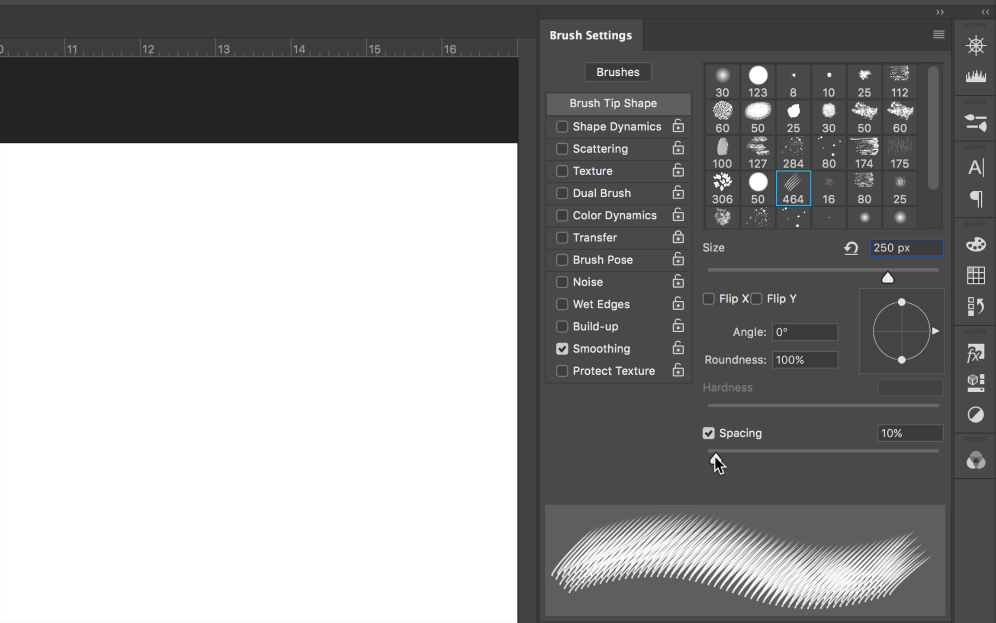
Set the hatch brush's spacing to 61% and paint a wavy test stroke, undoing it.
mouse_move(716, 457)
mouse_down()
mouse_move(704, 460)
mouse_move(809, 457)
mouse_move(776, 458)
mouse_up()
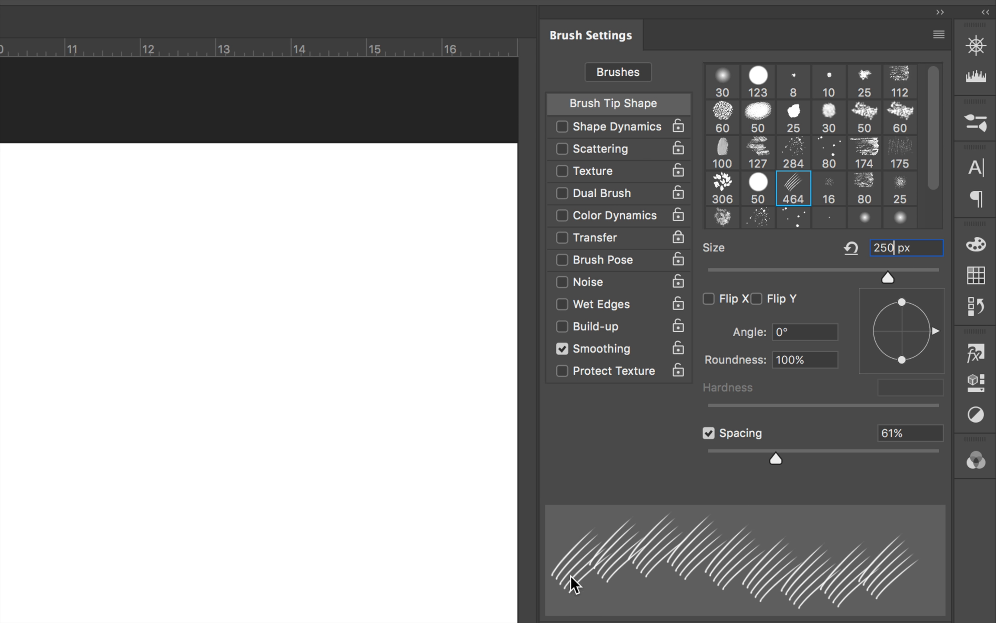
mouse_move(45, 370)
mouse_down()
mouse_move(146, 289)
mouse_move(262, 395)
mouse_move(399, 453)
mouse_move(413, 431)
mouse_up()
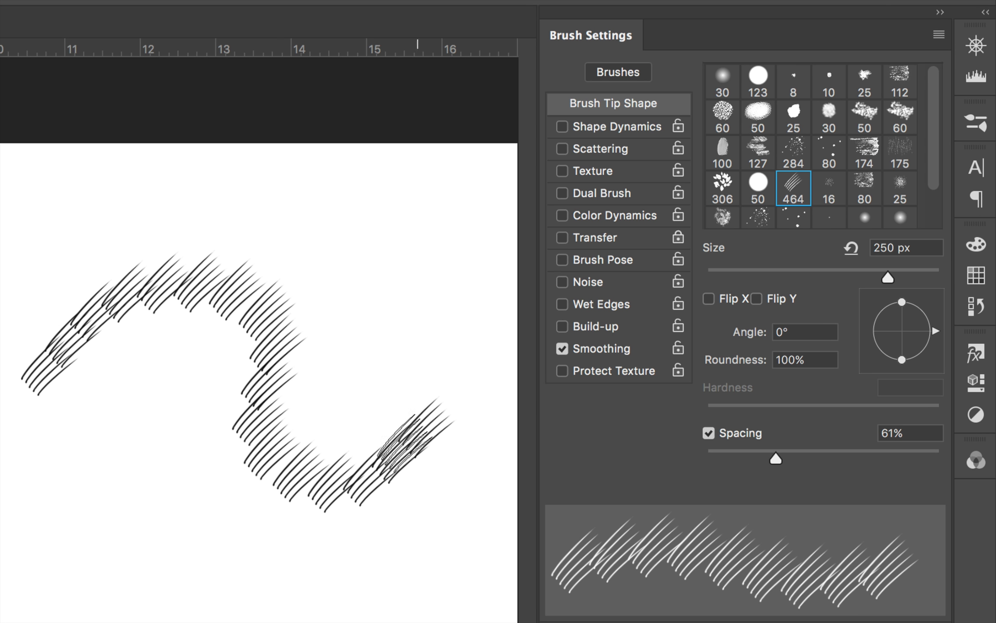
key(ctrl+z)
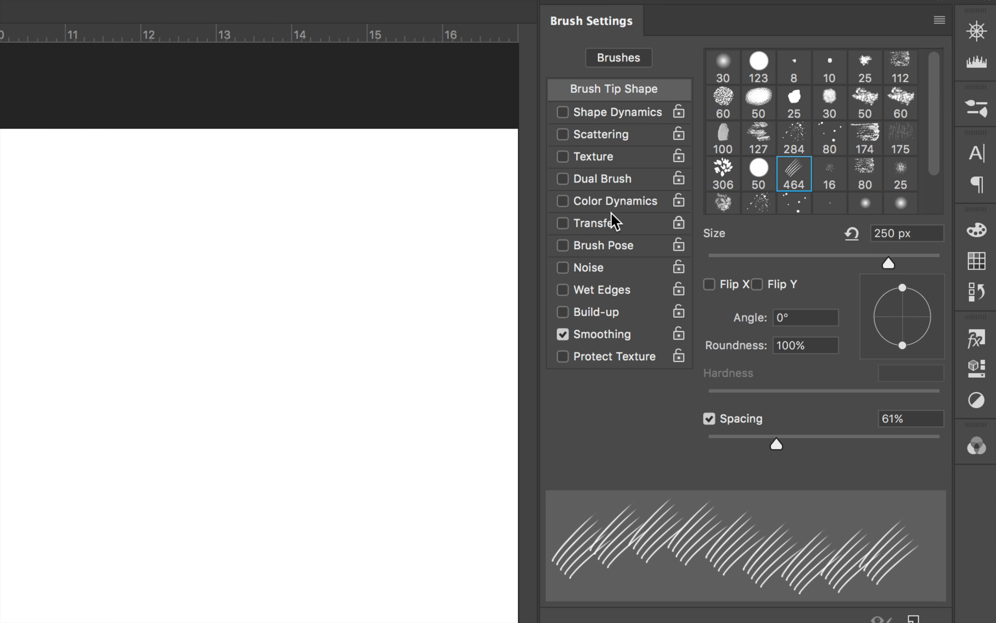
Enable Shape Dynamics with Size Jitter 0% and Angle Jitter 100%, and paint a dense cross-hatched patch on the blank canvas.
click(594, 115)
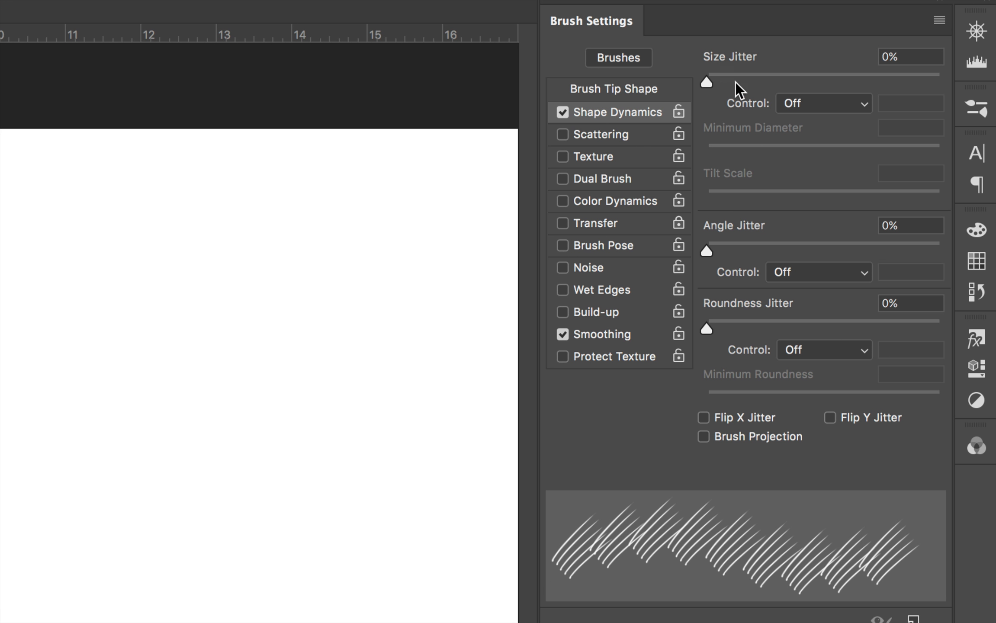
drag(709, 83, 911, 88)
drag(912, 86, 678, 87)
drag(706, 253, 947, 251)
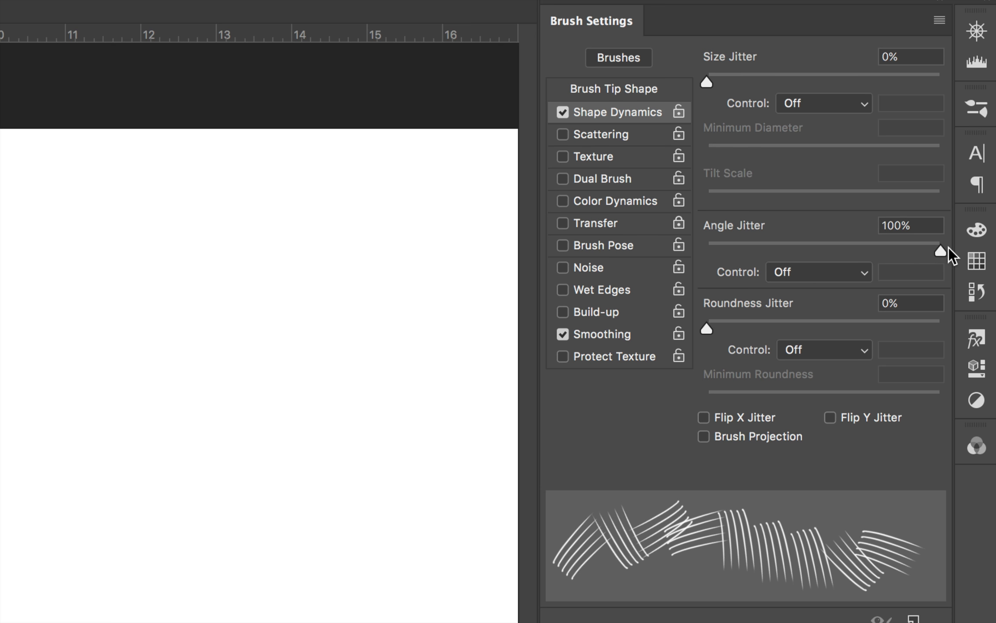
mouse_move(259, 201)
mouse_down()
mouse_move(167, 204)
mouse_move(110, 309)
mouse_move(301, 394)
mouse_move(204, 509)
mouse_move(152, 408)
mouse_move(339, 318)
mouse_move(209, 244)
mouse_move(180, 246)
mouse_move(122, 343)
mouse_move(270, 294)
mouse_move(269, 304)
mouse_move(322, 261)
mouse_move(291, 332)
mouse_move(314, 386)
mouse_move(346, 409)
mouse_up()
mouse_move(396, 368)
mouse_down()
mouse_move(441, 390)
mouse_move(355, 497)
mouse_move(225, 389)
mouse_move(183, 276)
mouse_move(128, 257)
mouse_move(158, 230)
mouse_move(295, 235)
mouse_move(396, 363)
mouse_move(432, 346)
mouse_move(242, 303)
mouse_move(268, 311)
mouse_move(320, 417)
mouse_up()
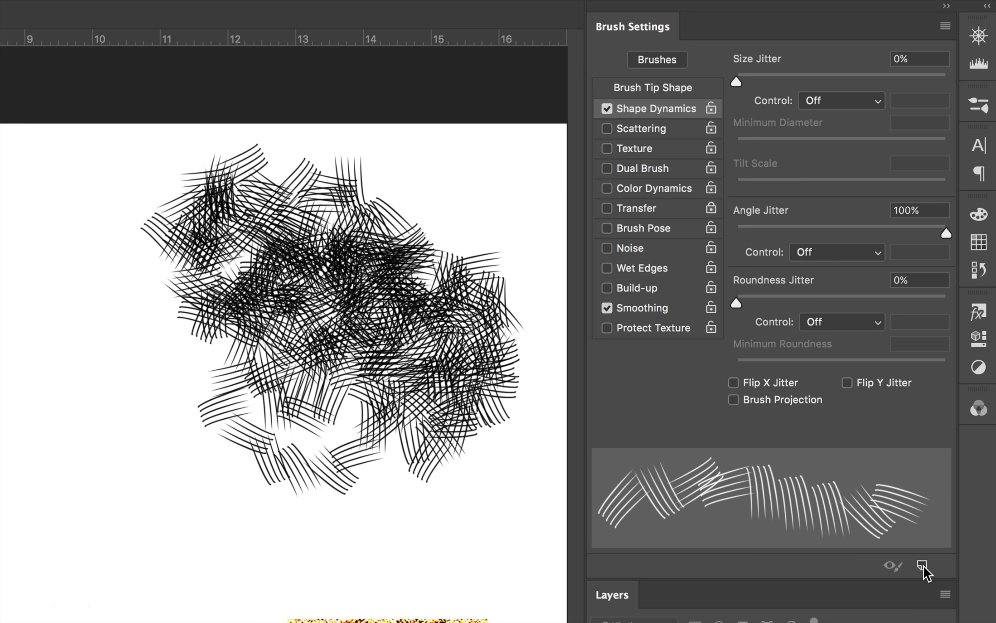
Save the adjusted brush as a new preset, named with the author's first name followed by "Hatch 2".
click(923, 565)
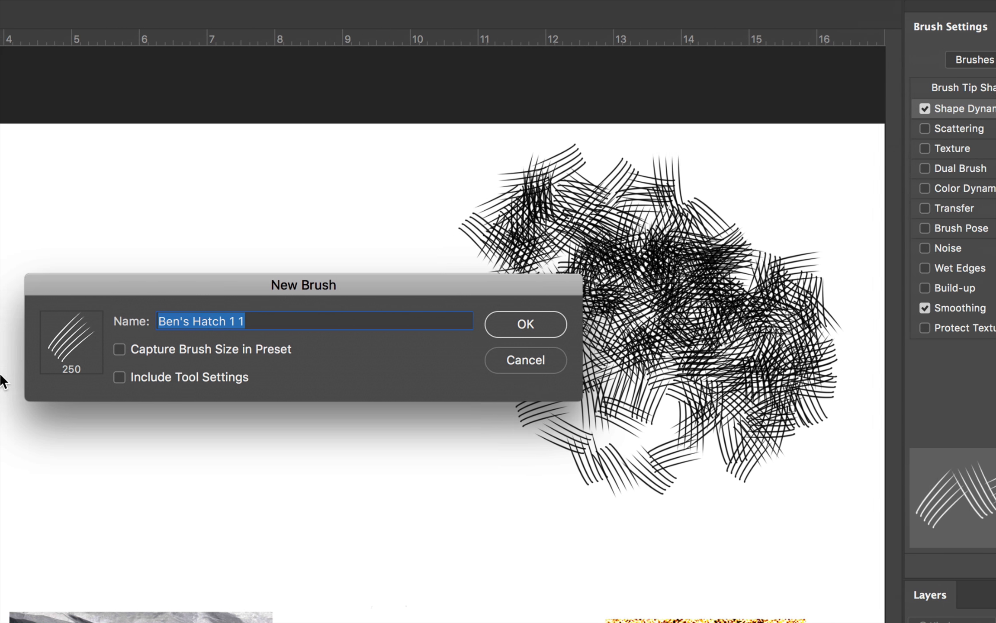
key(Right)
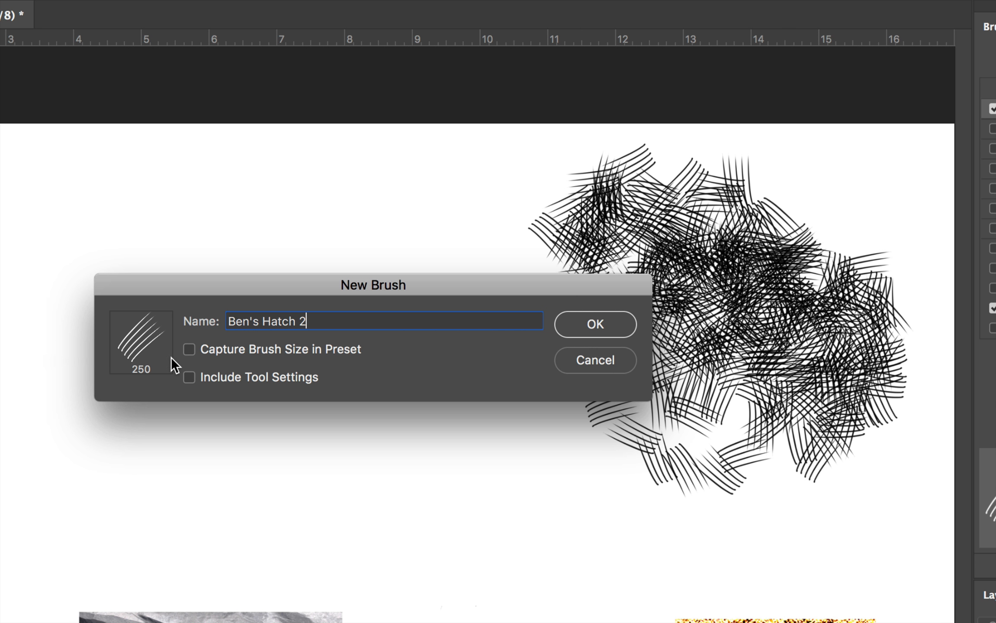
click(583, 323)
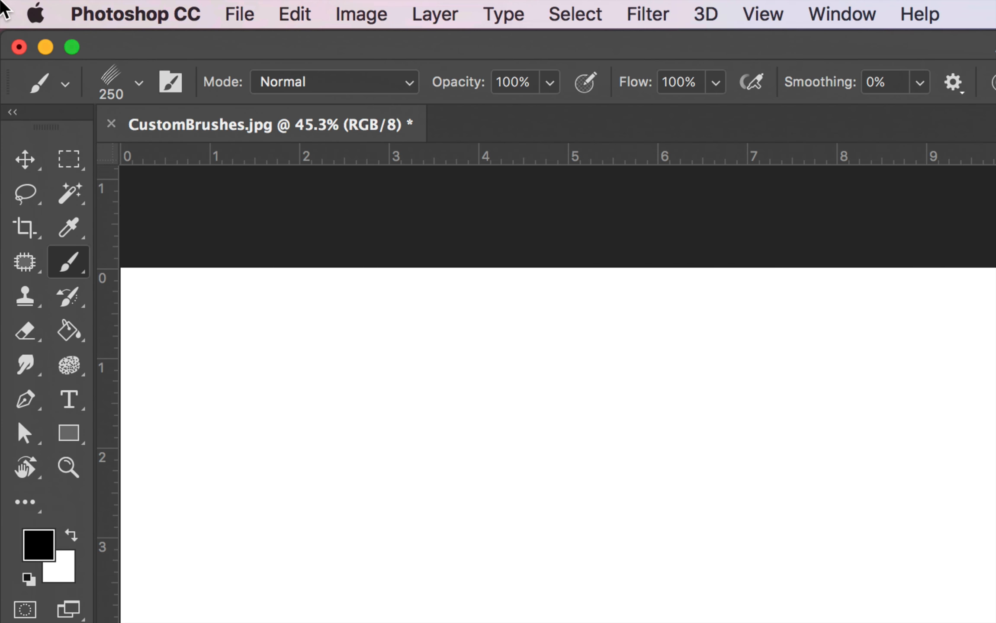
Check the Hatch 2 preset in the brush list and paint a few loose hatch marks beside the dense patch.
click(64, 38)
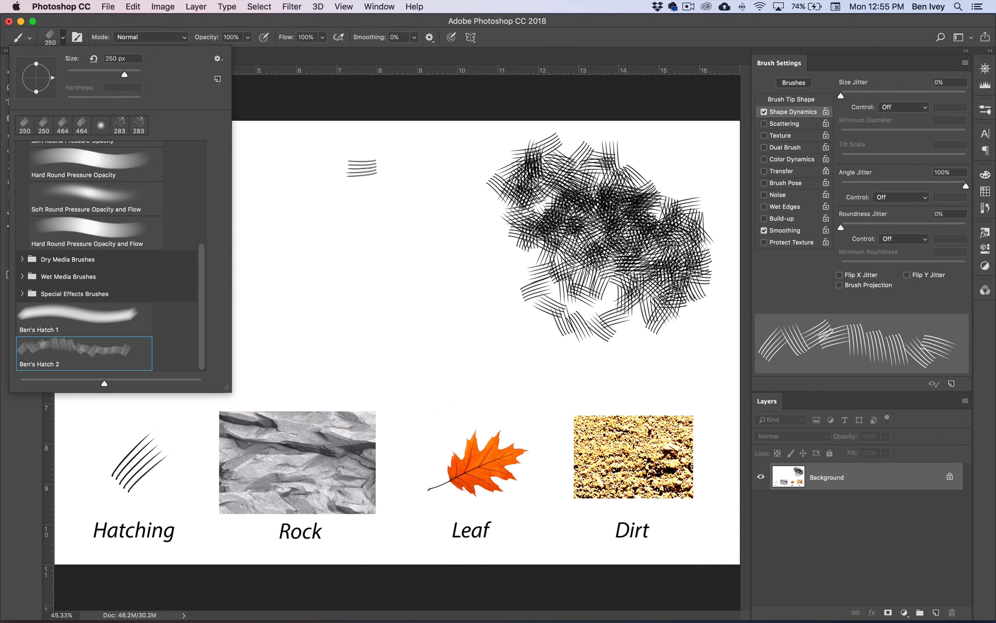
click(429, 183)
mouse_move(429, 184)
mouse_down()
mouse_move(465, 204)
mouse_move(409, 230)
mouse_move(476, 225)
mouse_up()
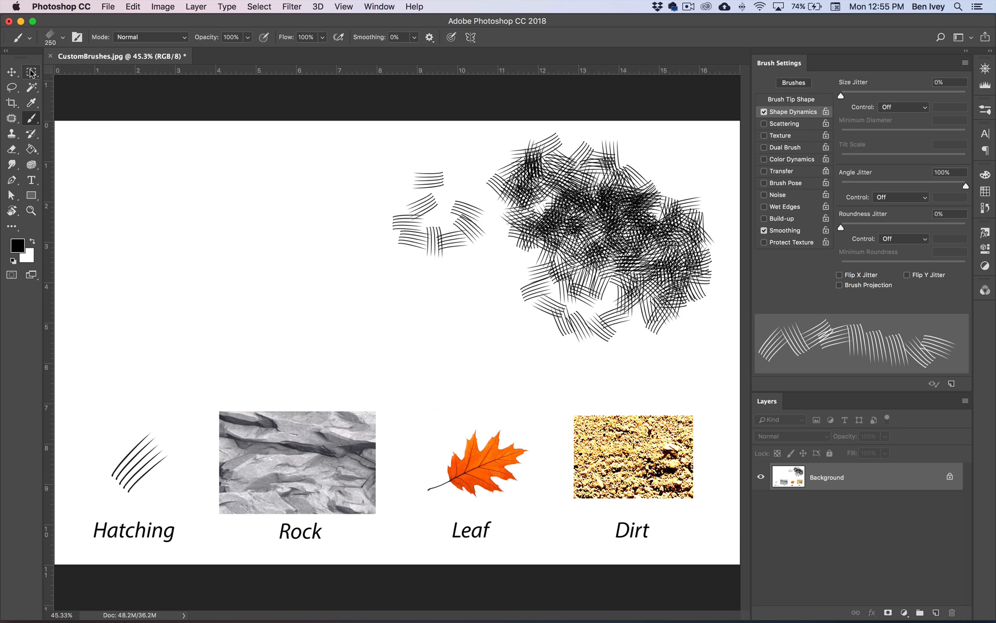
Select the rectangular canvas area around the painted hatch marks and fill it with White at 100% opacity.
click(31, 72)
mouse_move(351, 125)
mouse_down()
mouse_move(711, 382)
mouse_move(740, 389)
mouse_up()
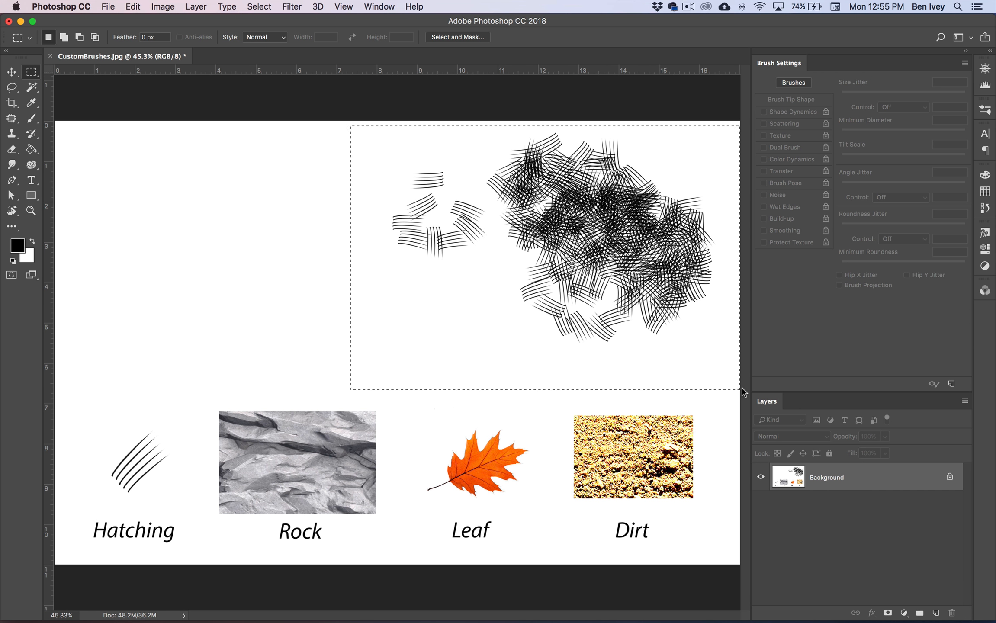
key(shift+BackSpace)
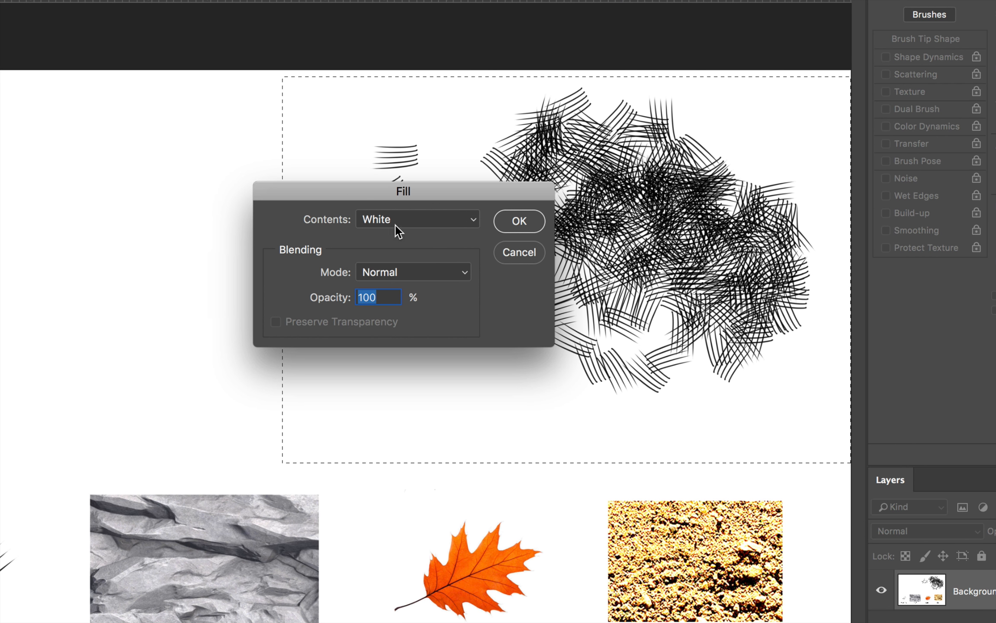
click(396, 225)
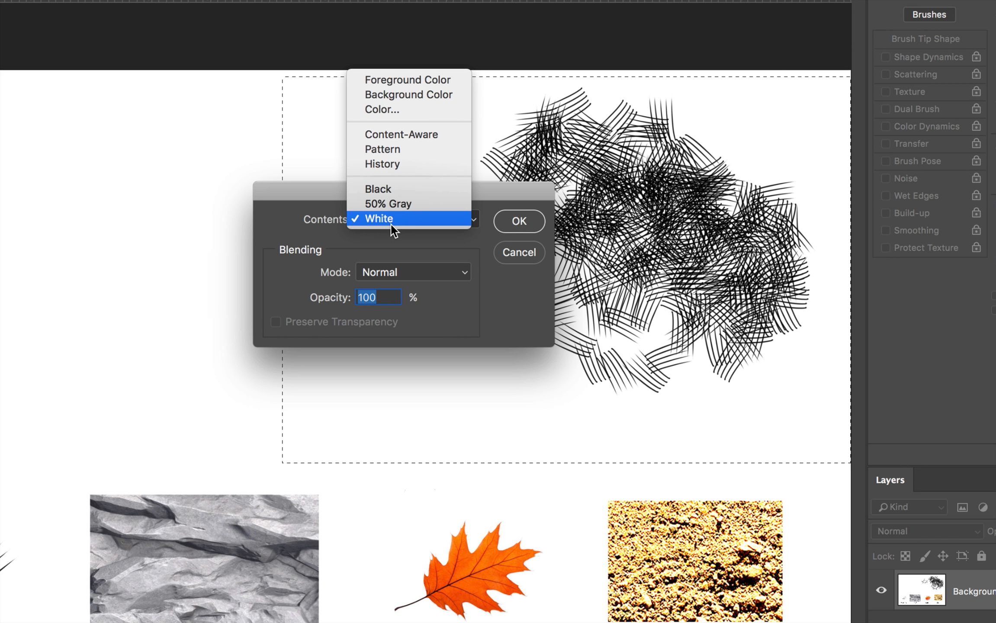
click(390, 224)
click(520, 222)
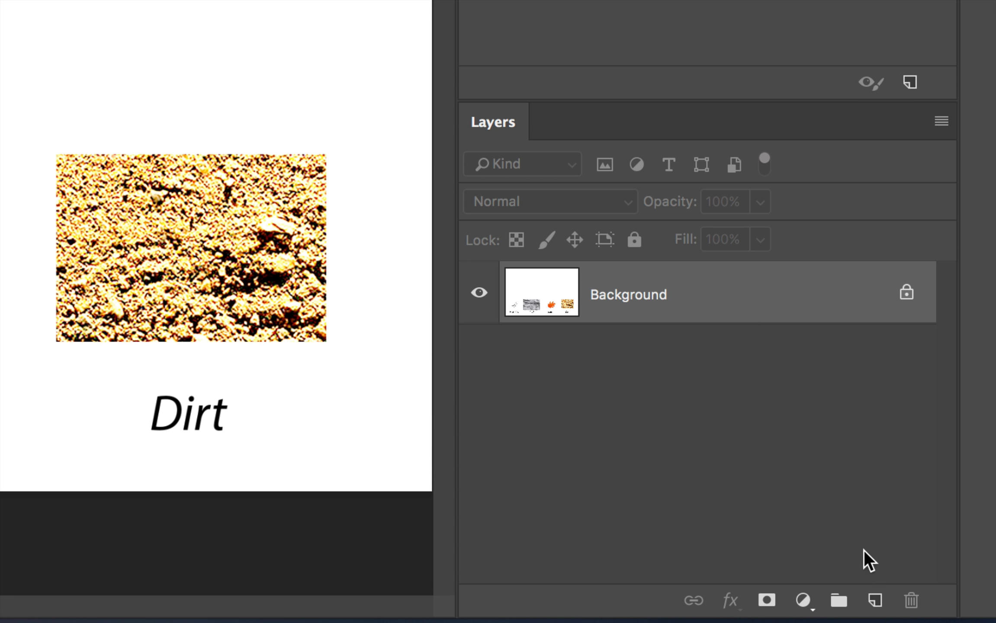
Add a new layer above the Background and name it "Test".
click(874, 600)
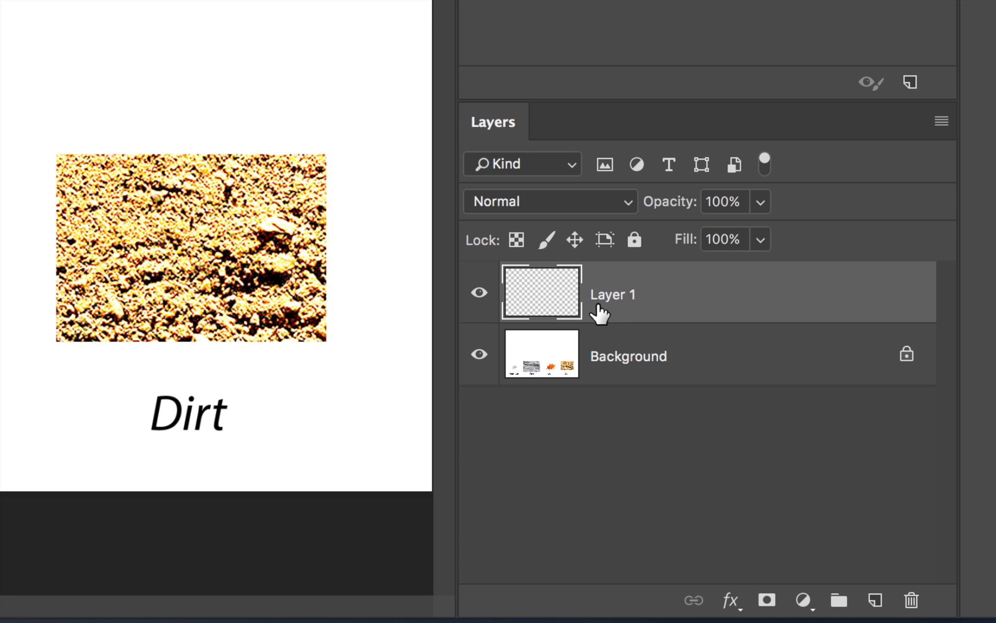
double_click(609, 294)
text(Test)
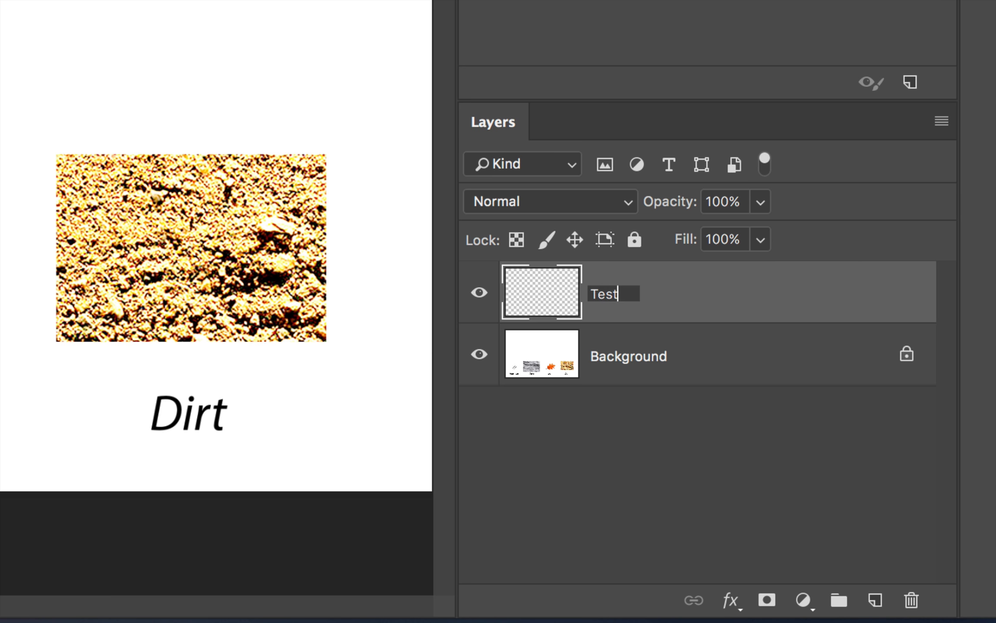
key(Return)
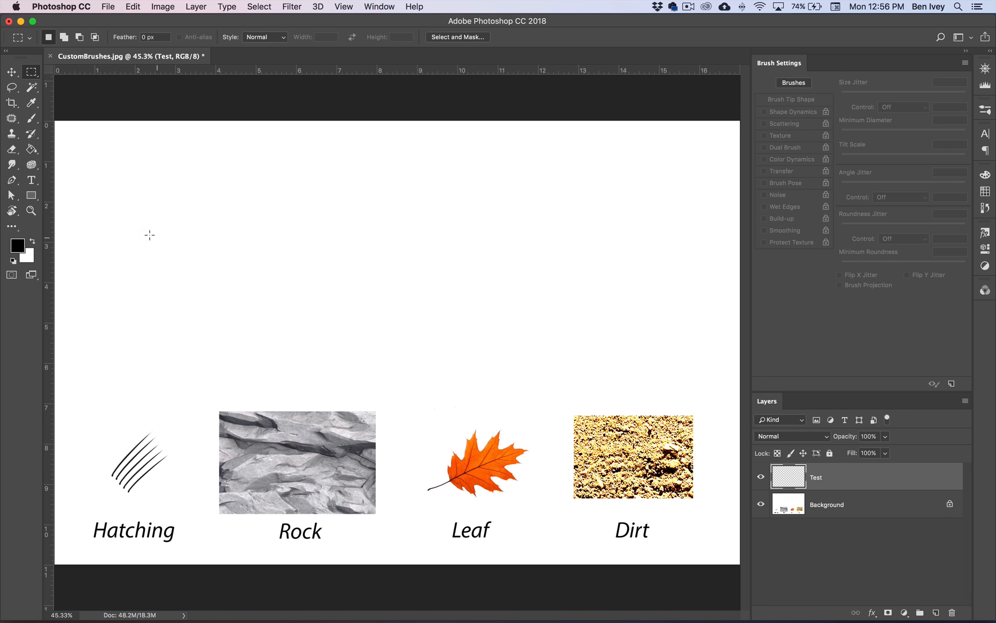
Paint winding test strokes with the hatch brush on the Test layer and clear the layer's contents.
click(33, 122)
mouse_move(96, 233)
mouse_down()
mouse_move(598, 224)
mouse_move(320, 233)
mouse_move(337, 289)
mouse_move(272, 238)
mouse_up()
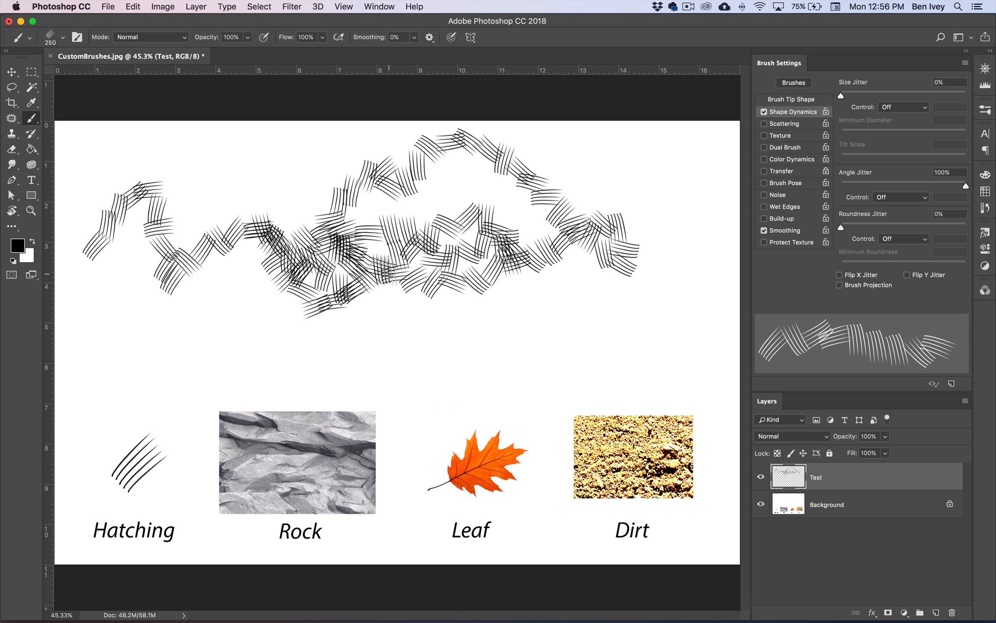
key(super+a)
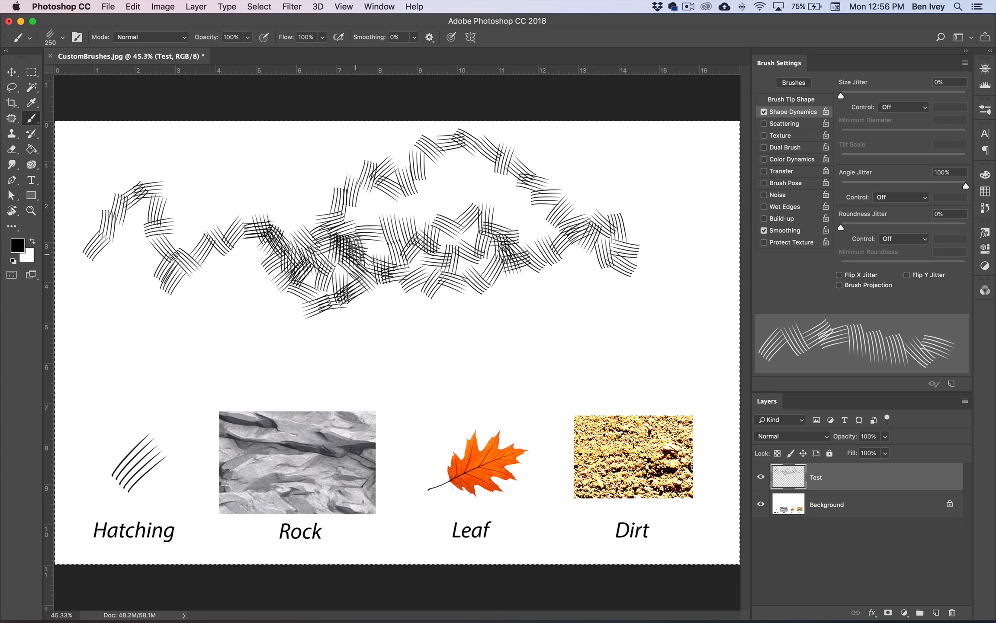
key(Delete)
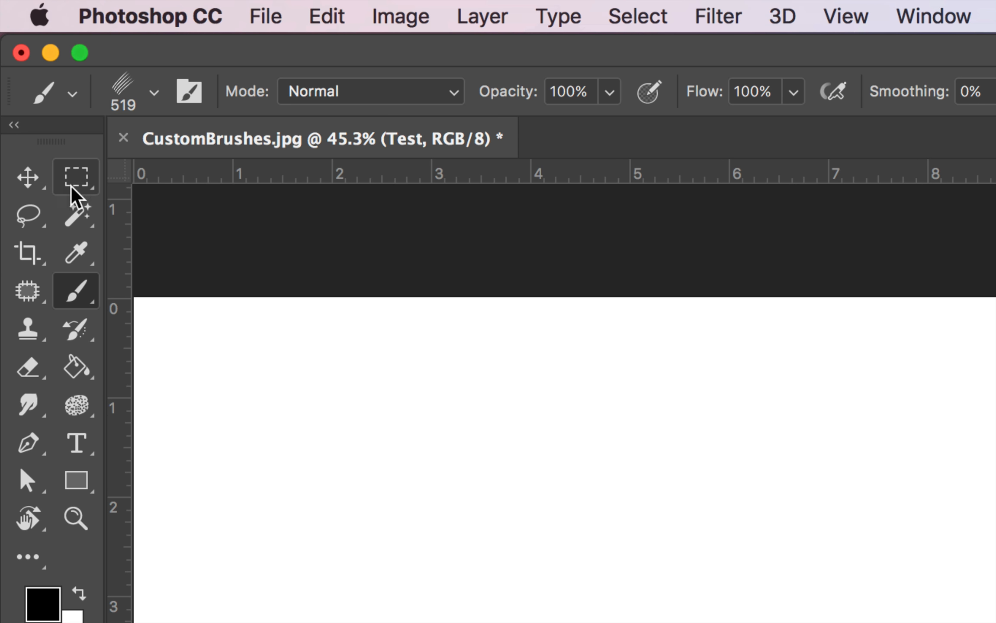
Try out the Lasso tool with an irregular freehand selection on the blank canvas and deselect it.
click(32, 226)
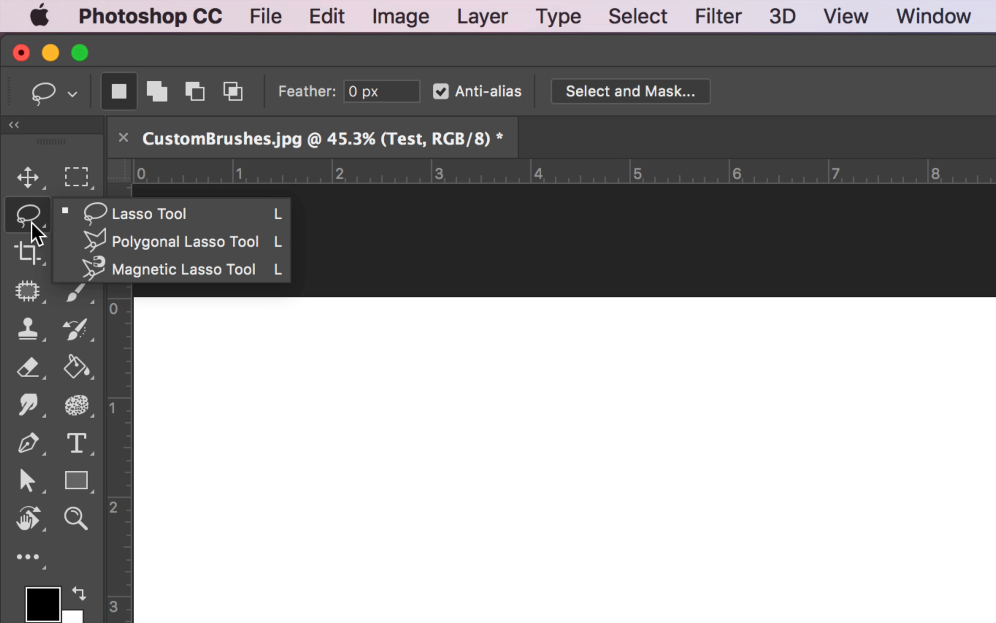
click(208, 225)
mouse_move(308, 324)
mouse_down()
mouse_move(247, 335)
mouse_move(287, 411)
mouse_move(282, 487)
mouse_move(409, 424)
mouse_move(387, 360)
mouse_move(345, 320)
mouse_up()
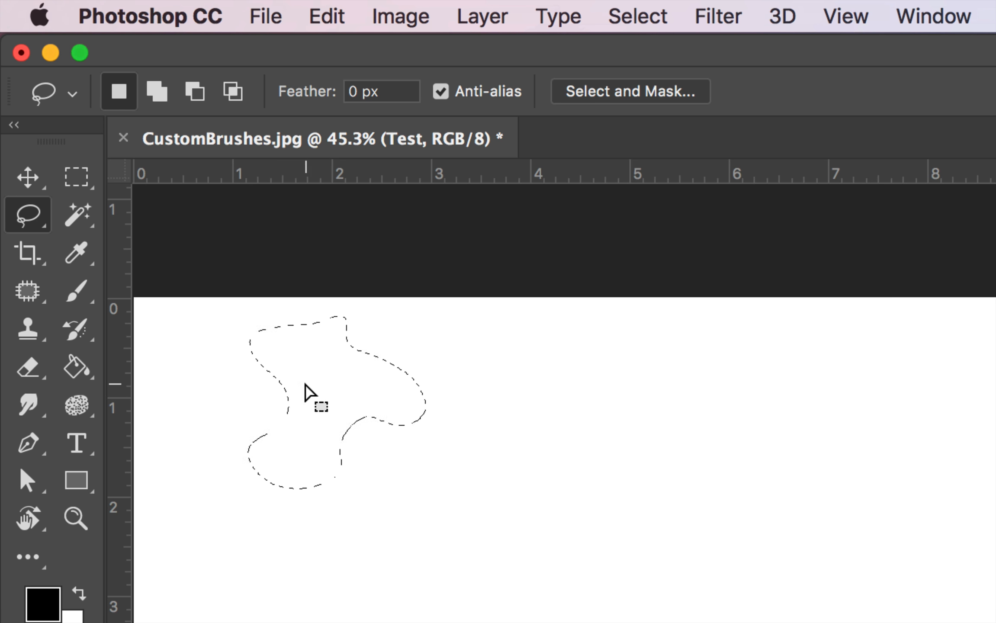
key(super+d)
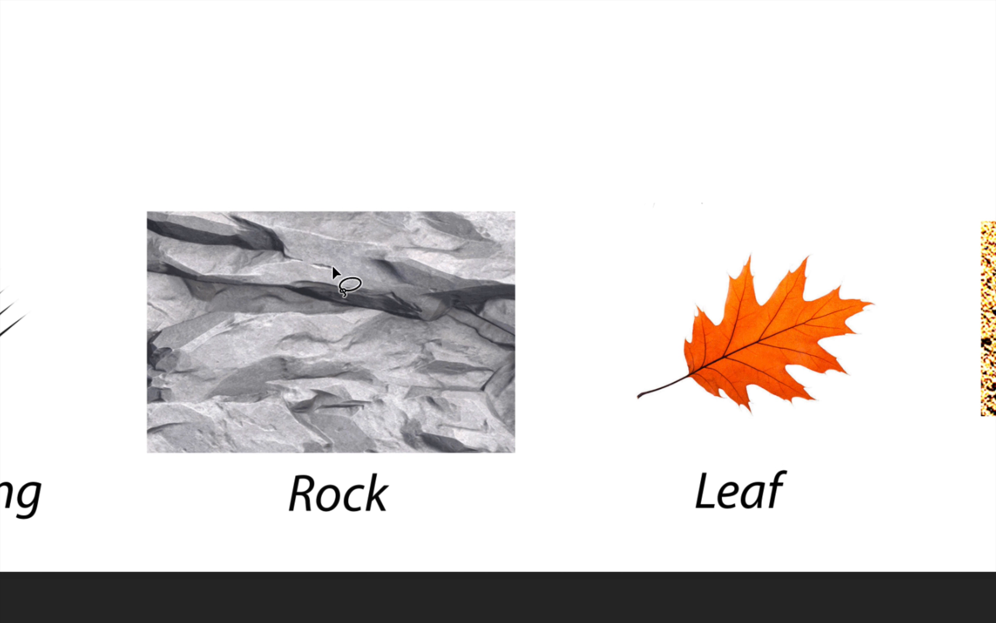
Lasso an irregular region of the Rock image and define it as a brush preset named with the author's first name plus "Rock Brush 1".
mouse_move(278, 349)
mouse_down()
mouse_move(262, 388)
mouse_move(299, 420)
mouse_up()
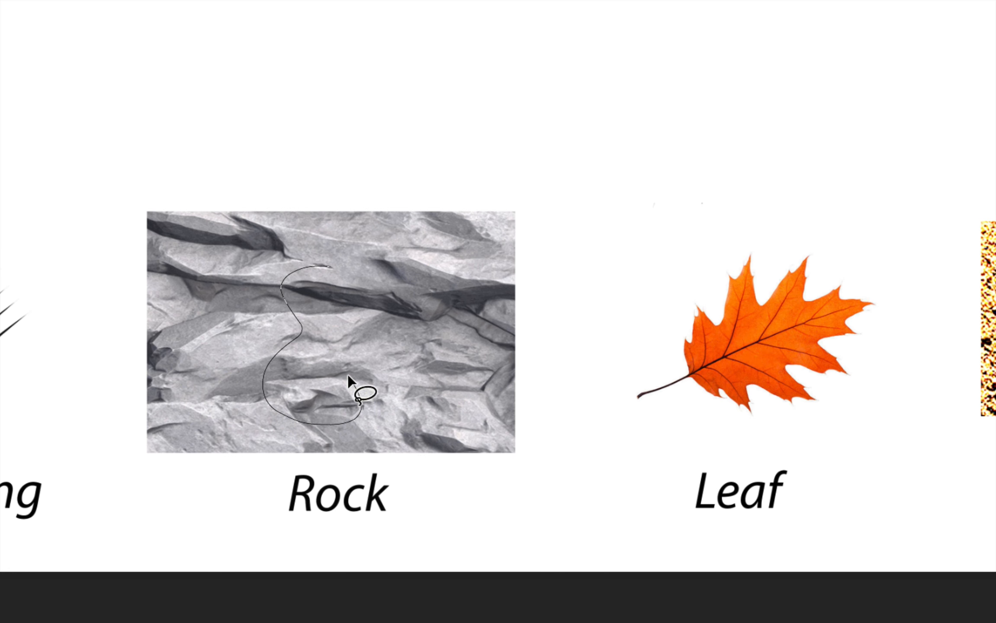
drag(353, 268, 358, 271)
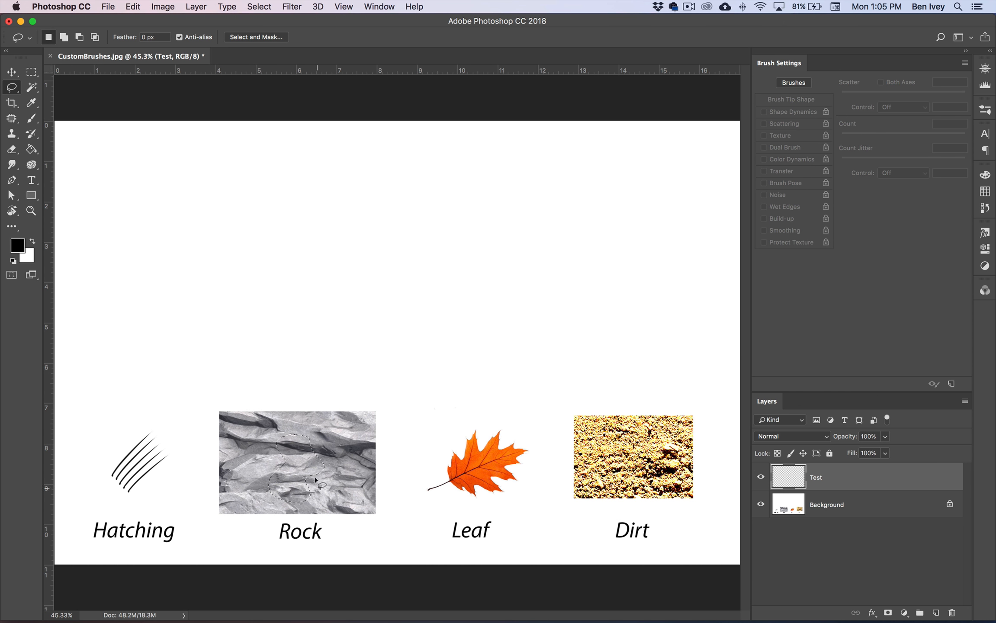
click(132, 6)
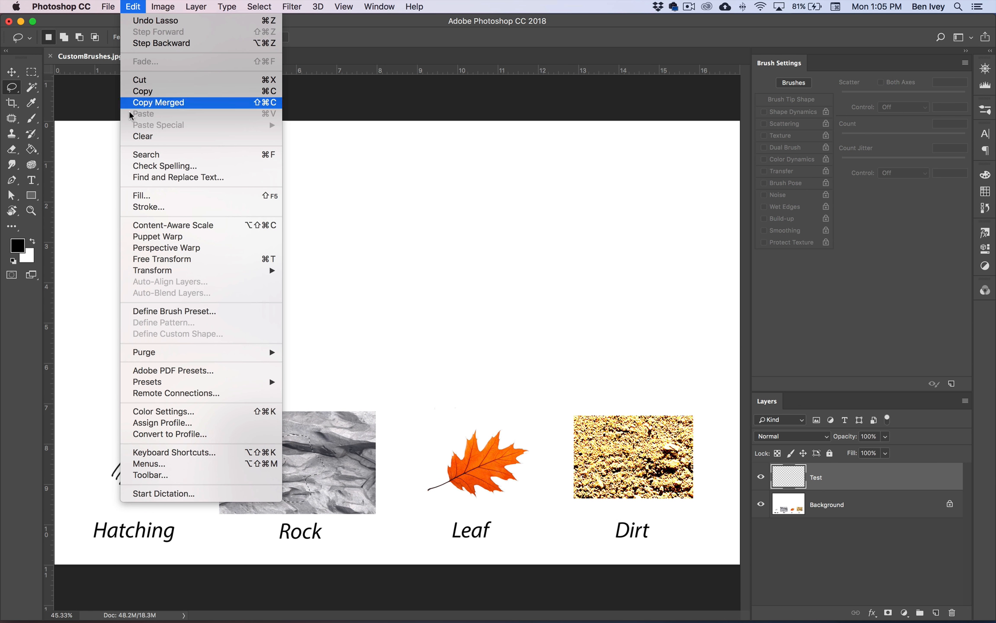
click(175, 311)
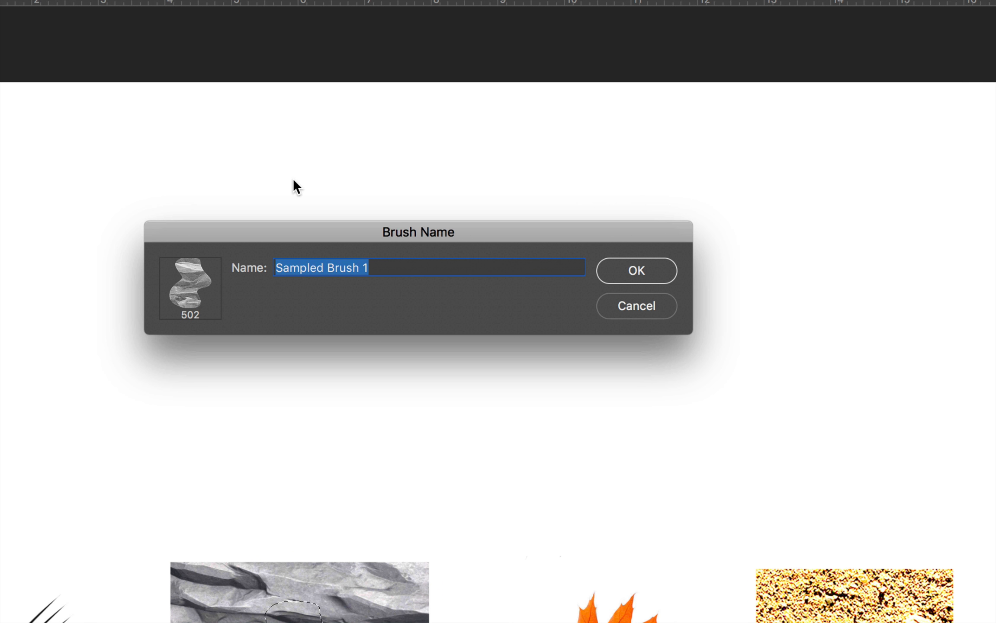
text(Bens Rock)
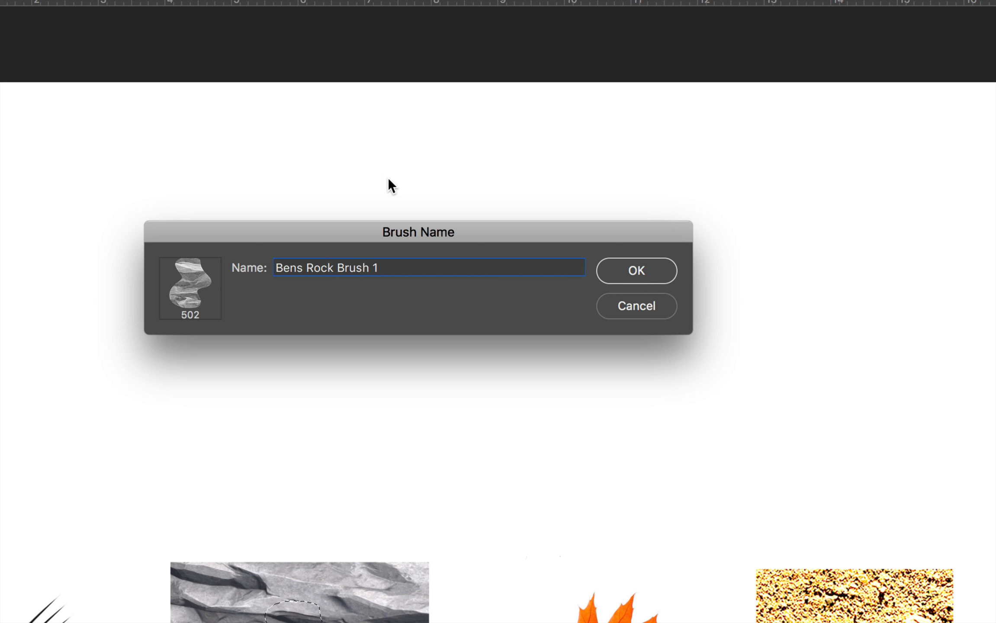
click(614, 268)
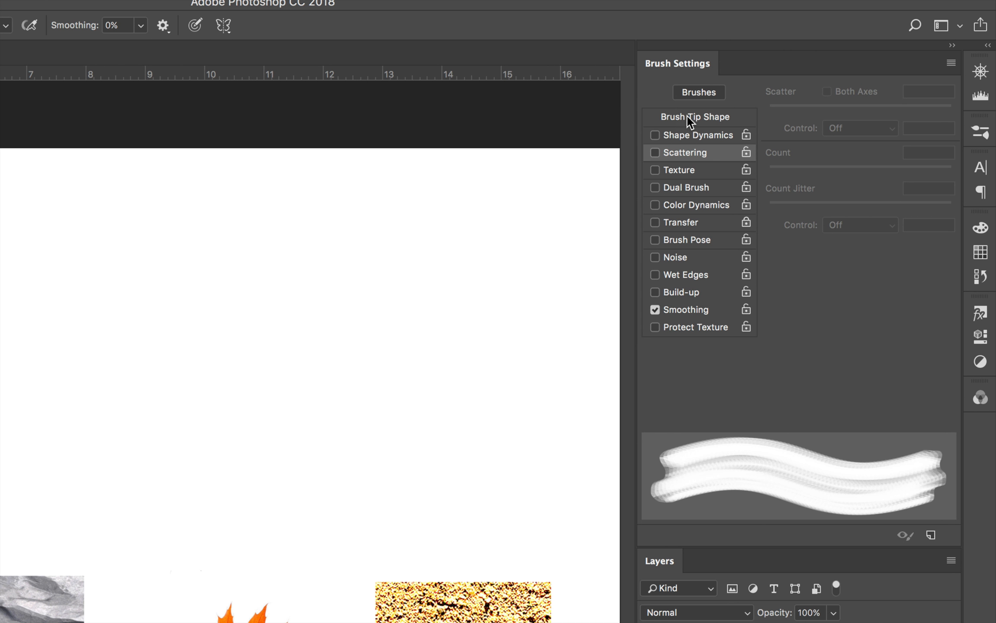
Set the rock brush's size to 250 px and enable Scattering.
click(687, 116)
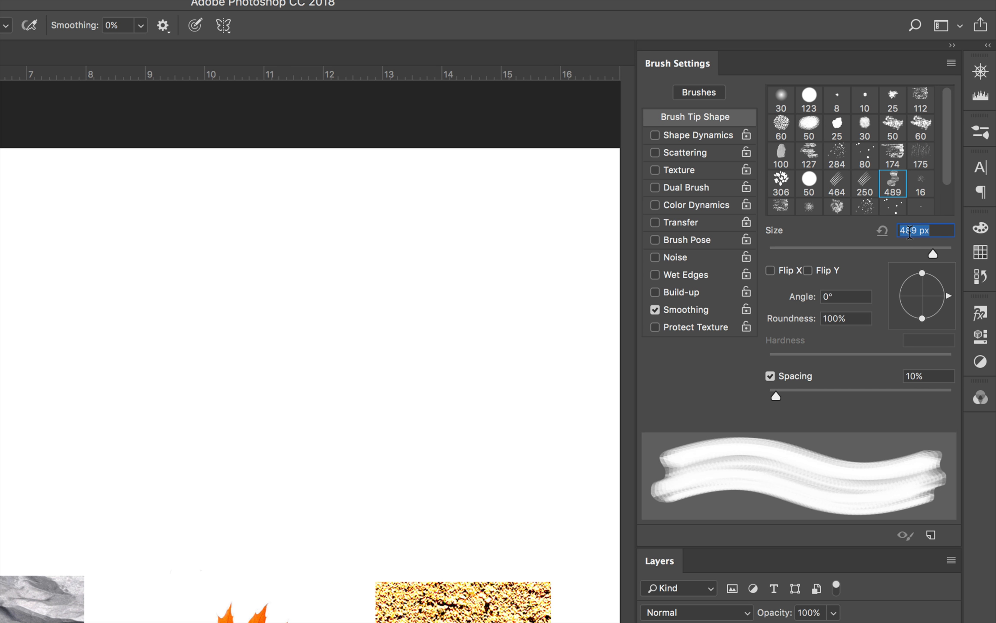
text(250)
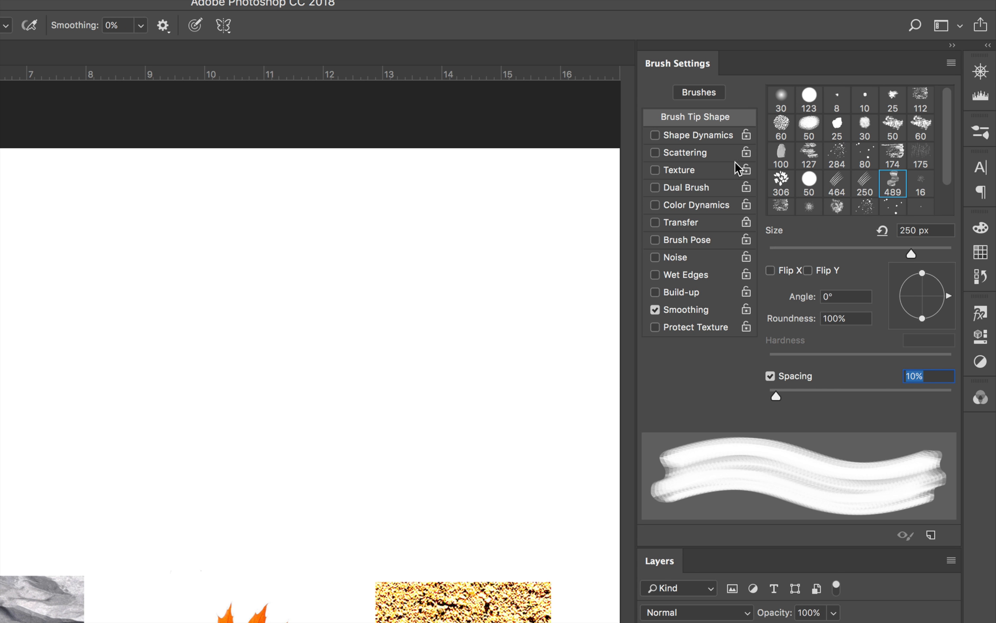
click(654, 153)
click(684, 153)
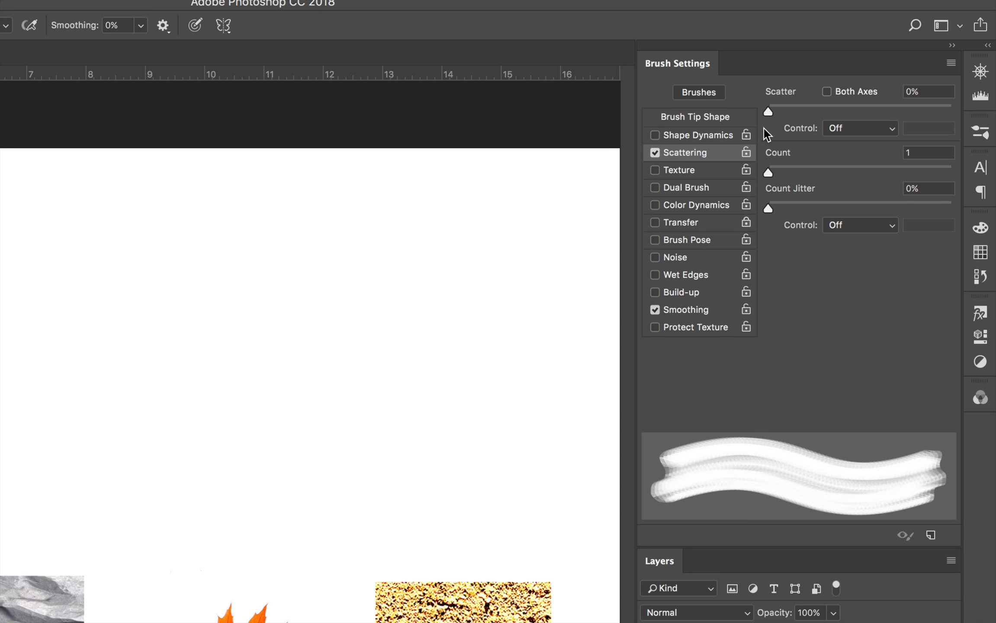
Try Scatter at 237% by painting a large patch with the rock brush on the blank canvas.
mouse_move(768, 111)
mouse_down()
mouse_move(824, 111)
mouse_move(811, 111)
mouse_up()
mouse_move(149, 279)
mouse_down()
mouse_move(288, 354)
mouse_move(428, 339)
mouse_move(441, 226)
mouse_move(265, 302)
mouse_up()
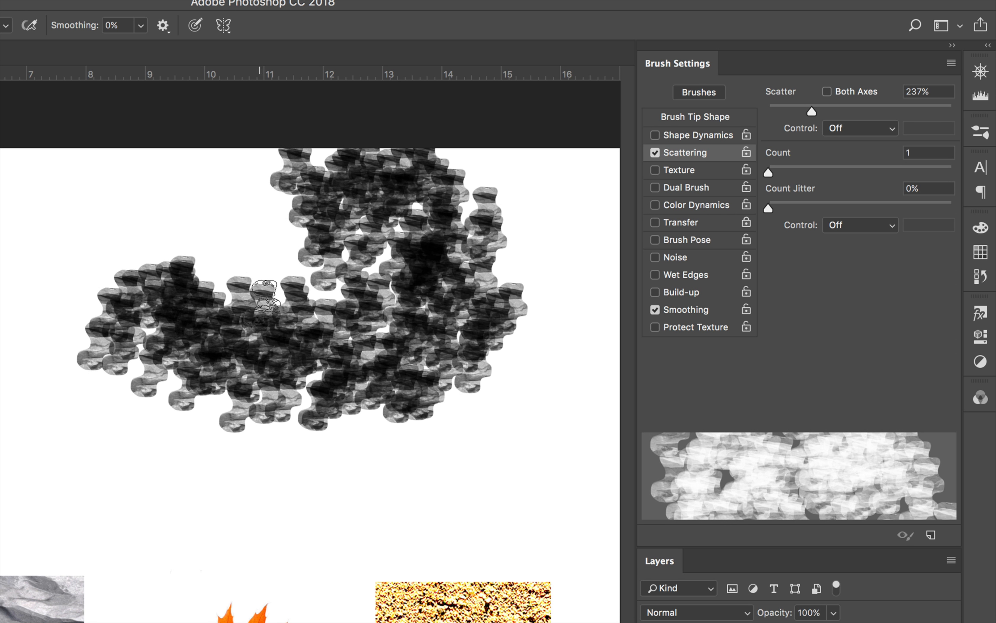
Set the rock brush's Scatter to 19% and Count to 4.
drag(817, 110, 774, 111)
drag(774, 110, 771, 111)
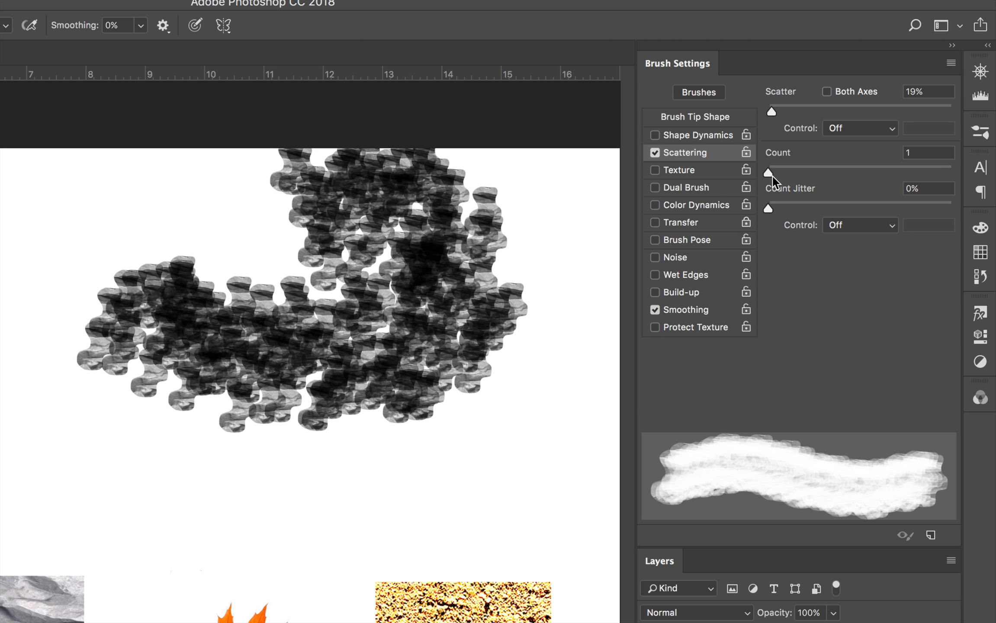
drag(770, 173, 804, 173)
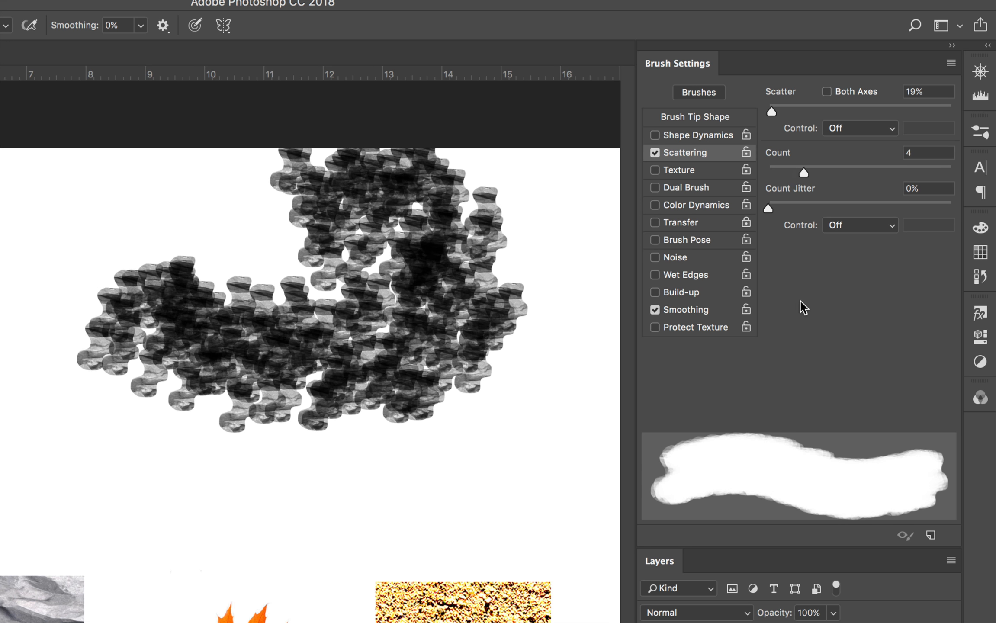
Clear the scattered test patch from the Test layer and try a curved rock-brush stroke, undoing it.
key(Delete)
mouse_move(71, 289)
mouse_down()
mouse_move(389, 312)
mouse_move(322, 285)
mouse_move(392, 242)
mouse_move(496, 279)
mouse_up()
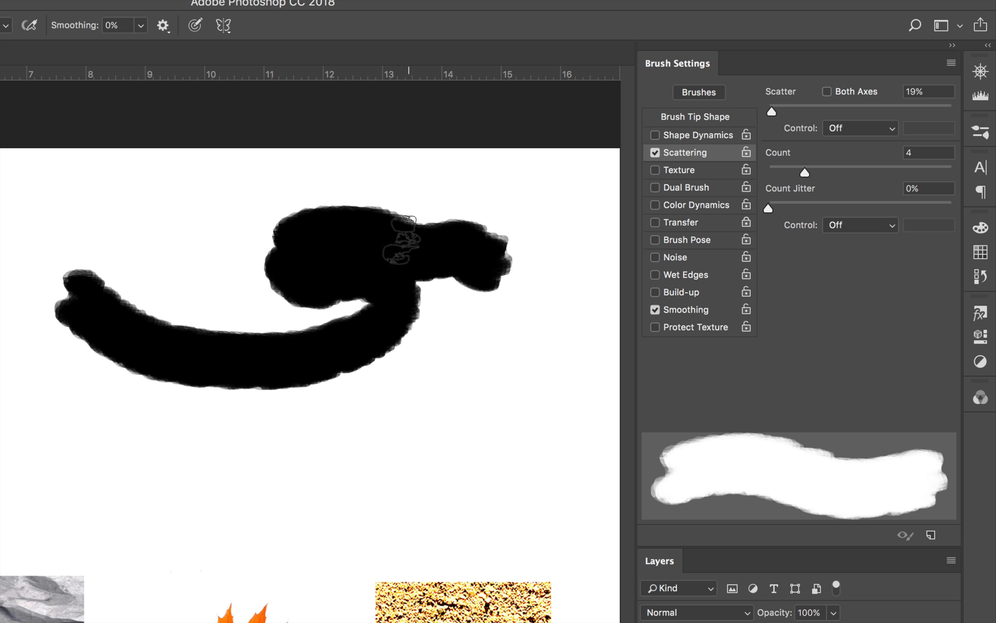
key(super+z)
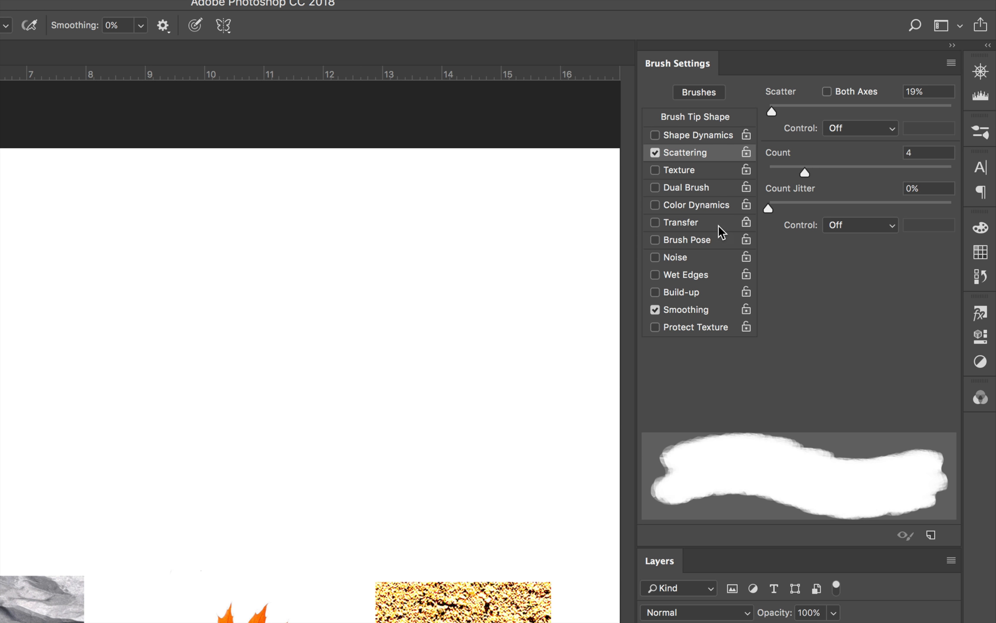
Enable Transfer and set the Control for both Opacity Jitter and Flow Jitter to Pen Pressure.
click(678, 225)
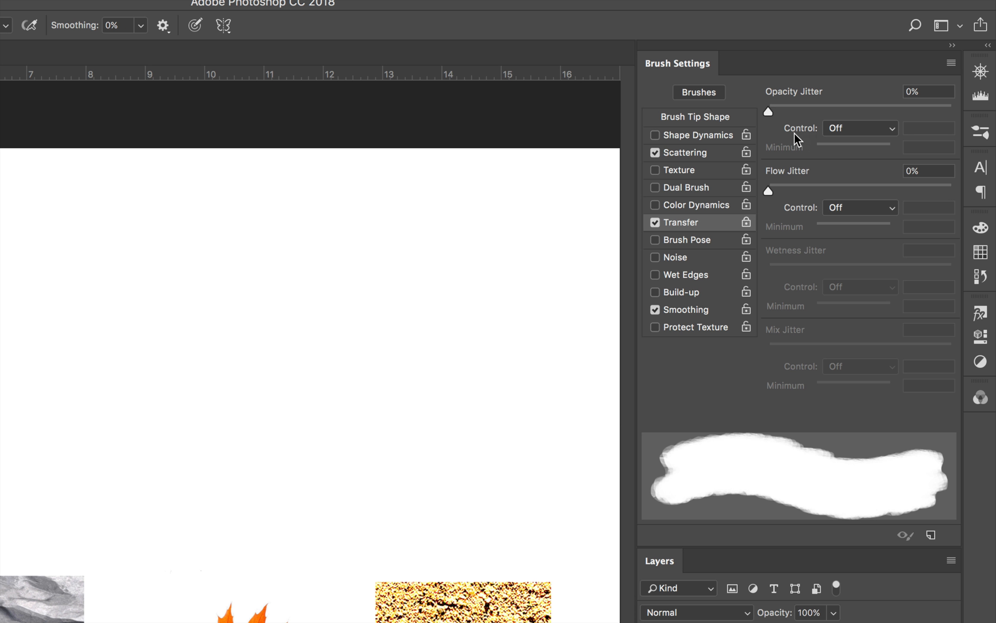
click(861, 129)
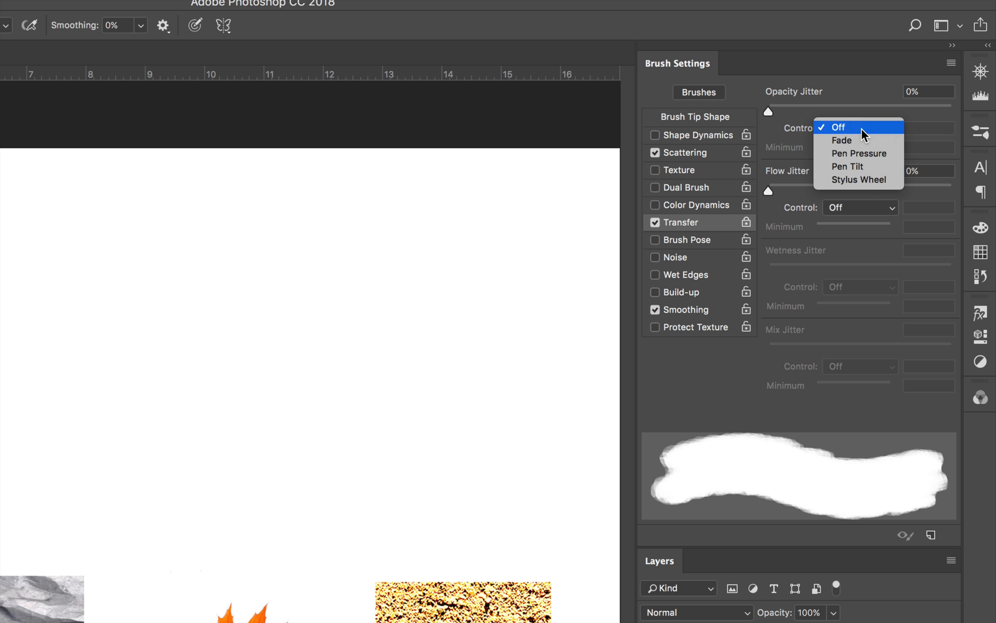
click(880, 154)
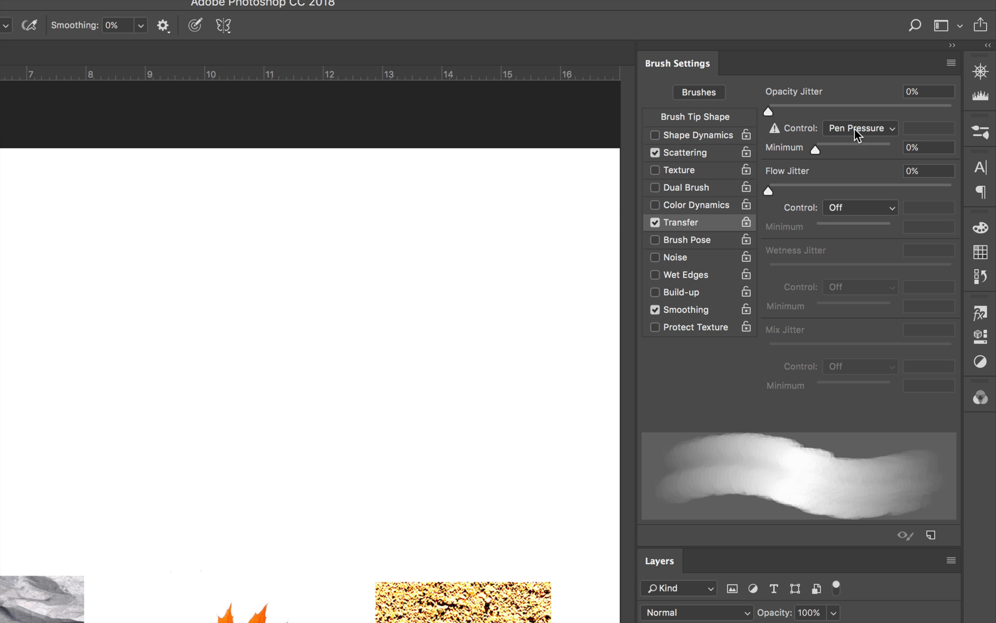
click(857, 207)
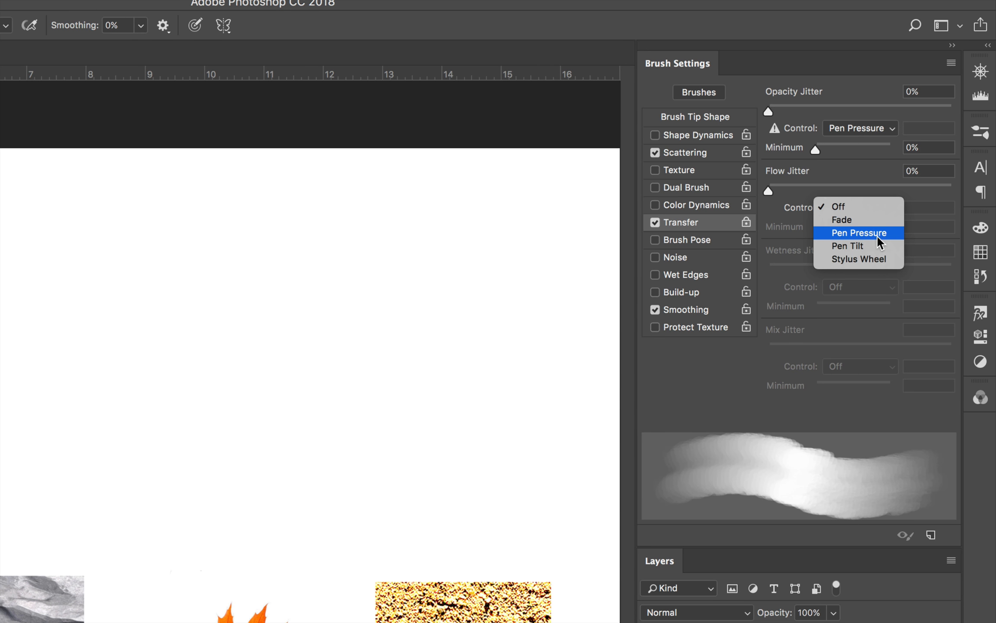
click(877, 235)
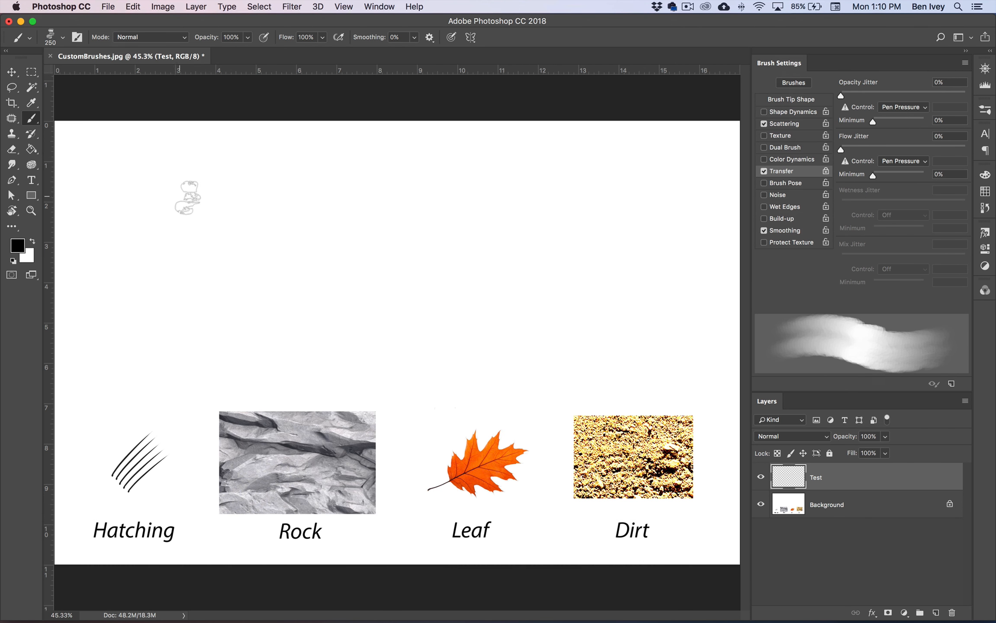
Paint several short test strokes on the blank canvas with increasing pen pressure, fading from light gray to solid black.
mouse_move(201, 184)
mouse_down()
mouse_move(215, 208)
mouse_move(207, 193)
mouse_move(237, 198)
mouse_move(242, 222)
mouse_move(271, 204)
mouse_move(296, 221)
mouse_move(324, 208)
mouse_move(370, 222)
mouse_up()
mouse_move(268, 255)
mouse_down()
mouse_move(327, 320)
mouse_move(376, 330)
mouse_up()
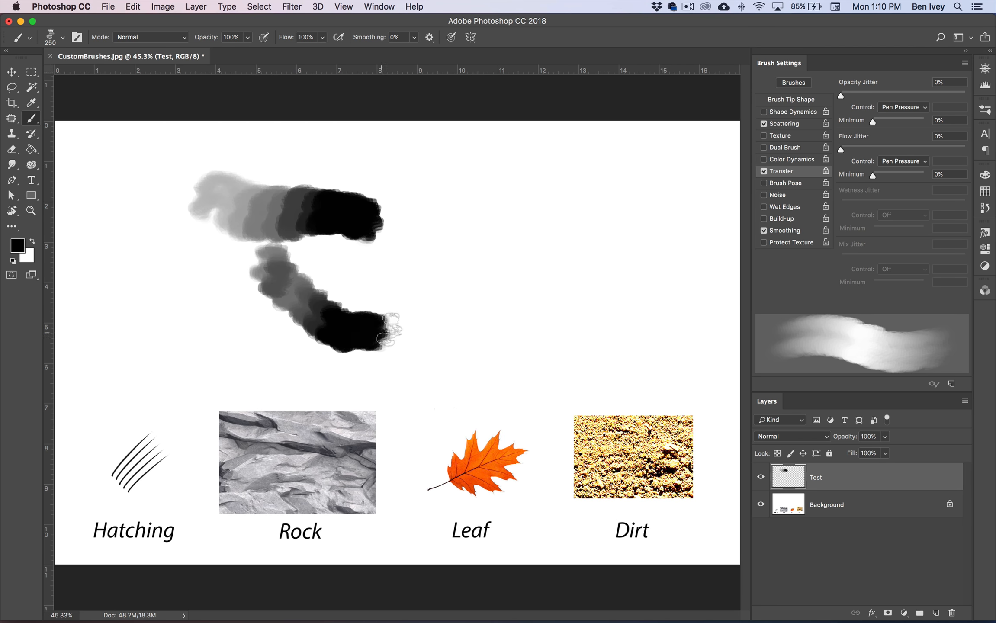
drag(354, 272, 437, 280)
drag(409, 231, 467, 250)
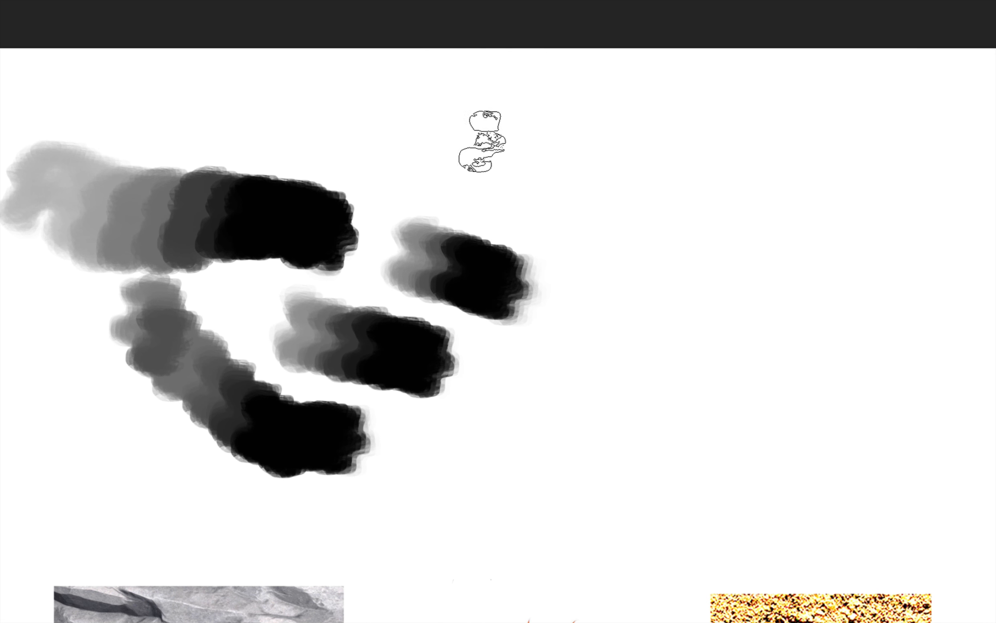
drag(450, 184, 486, 209)
mouse_move(558, 190)
mouse_down()
mouse_move(685, 248)
mouse_move(710, 247)
mouse_up()
mouse_move(597, 129)
mouse_down()
mouse_move(664, 214)
mouse_move(716, 219)
mouse_up()
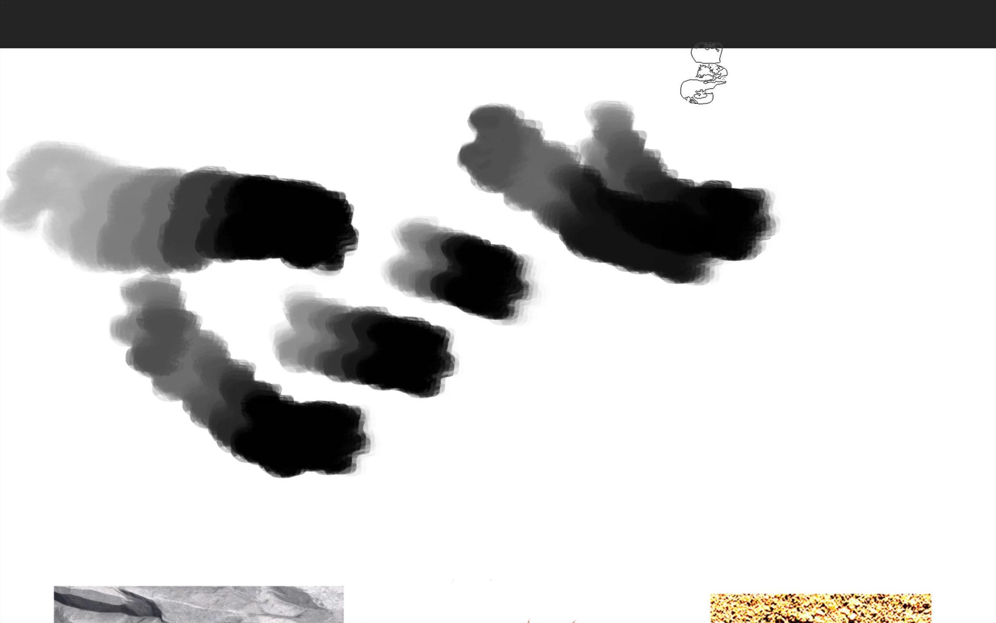
Paint a long curved test stroke with varying pen pressure, and clear all painted strokes from the Test layer.
mouse_move(702, 78)
mouse_down()
mouse_move(801, 312)
mouse_move(577, 407)
mouse_move(535, 318)
mouse_move(692, 323)
mouse_move(720, 349)
mouse_move(641, 422)
mouse_move(778, 418)
mouse_move(861, 402)
mouse_up()
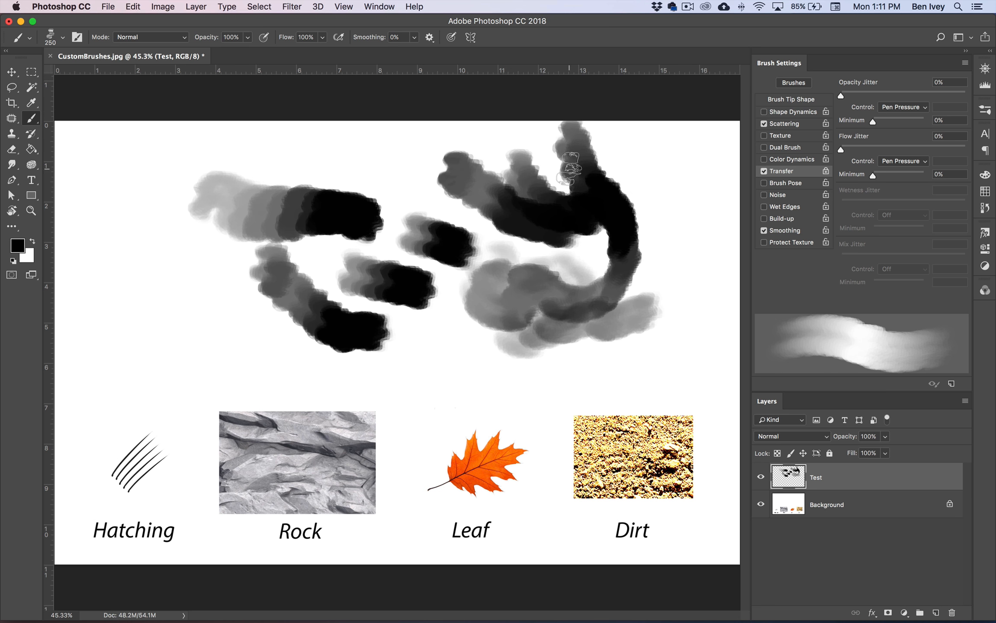
key(super+a)
key(Delete)
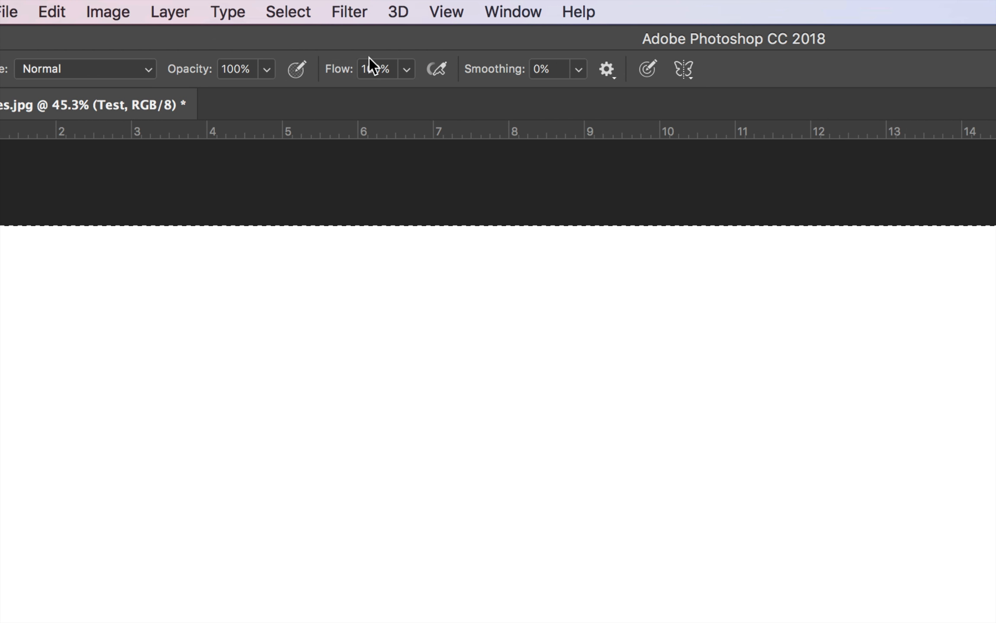
Lower the brush Flow to 61% and paint a test patch building from light gray to solid black.
drag(340, 73, 291, 78)
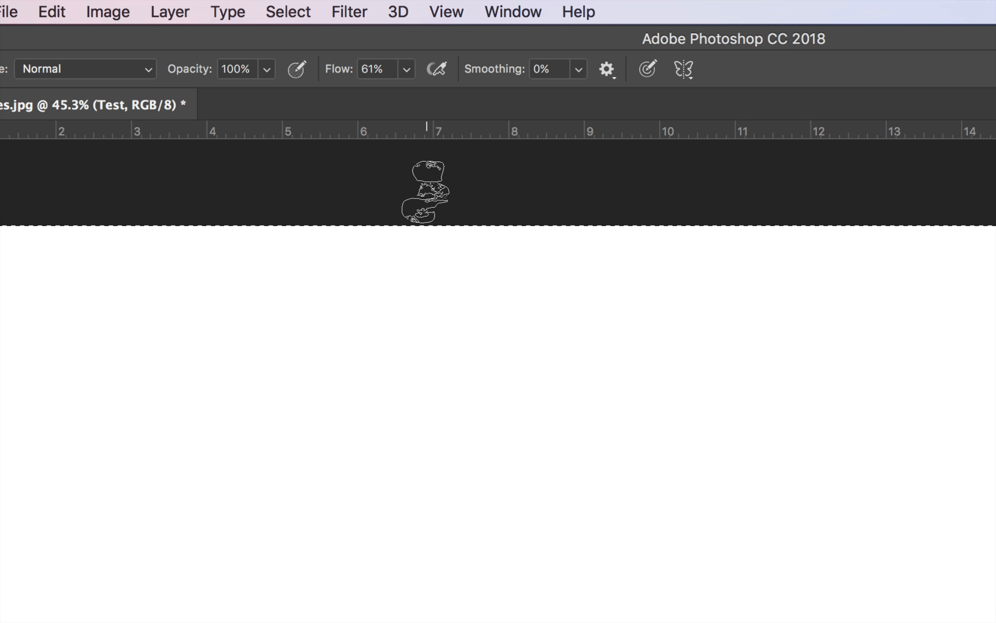
drag(218, 327, 260, 471)
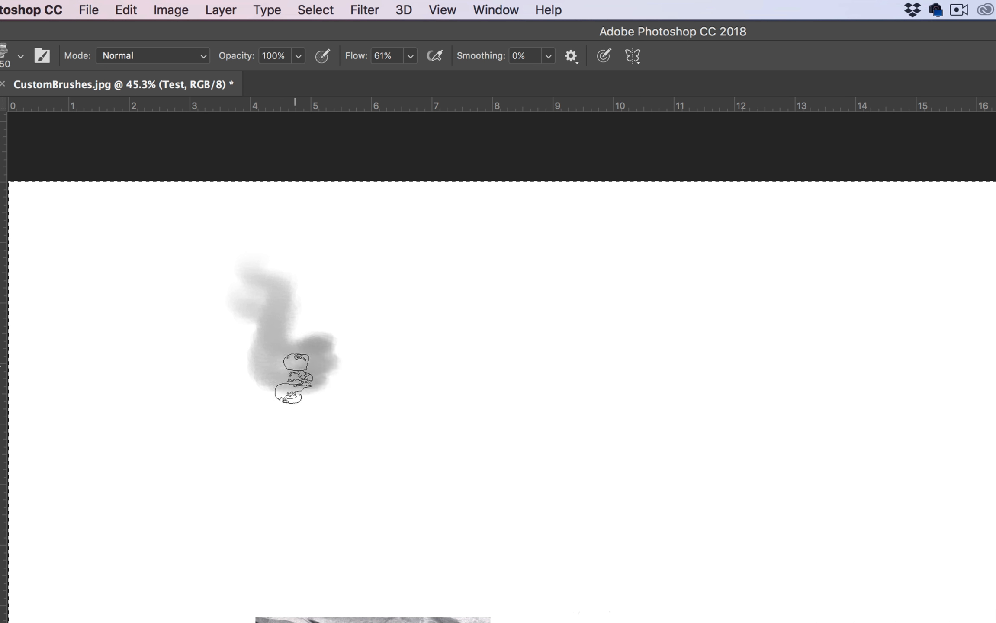
mouse_move(295, 378)
mouse_down()
mouse_move(341, 398)
mouse_move(357, 364)
mouse_move(350, 379)
mouse_move(371, 407)
mouse_move(412, 377)
mouse_move(446, 410)
mouse_move(474, 396)
mouse_move(473, 366)
mouse_move(425, 350)
mouse_move(436, 358)
mouse_move(463, 317)
mouse_move(450, 363)
mouse_move(494, 351)
mouse_up()
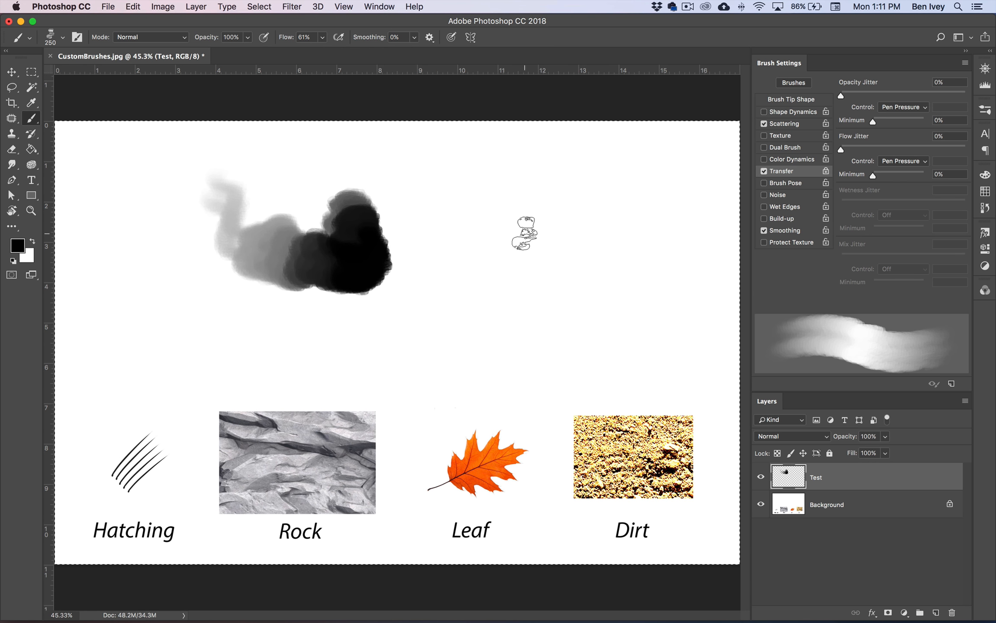
Save the adjusted rock brush as a preset named with the author's first name plus "Charcoal Brush 1", and clear the test patch.
click(951, 383)
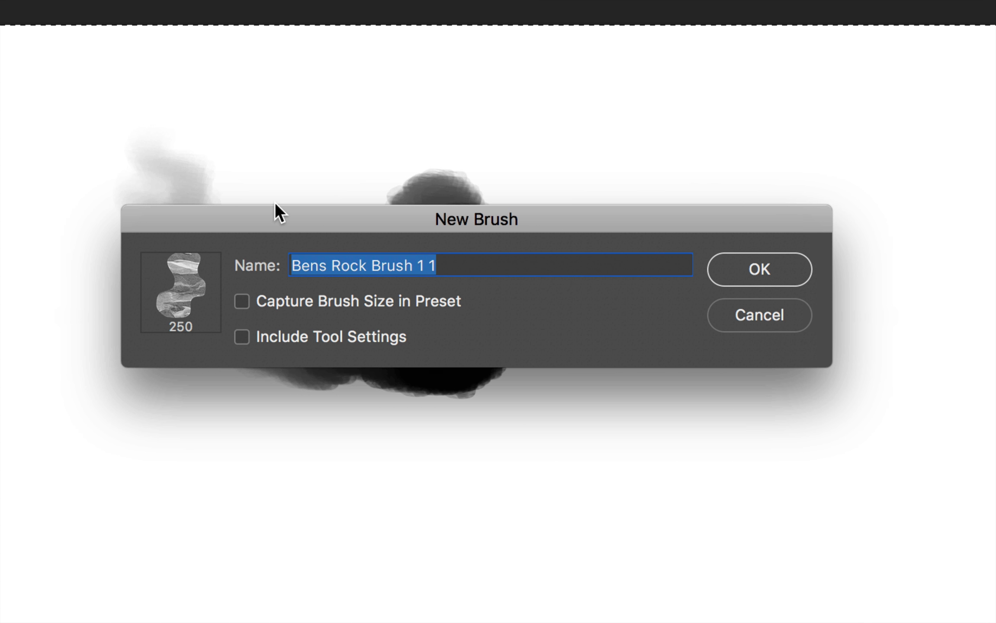
text(Bens Cha)
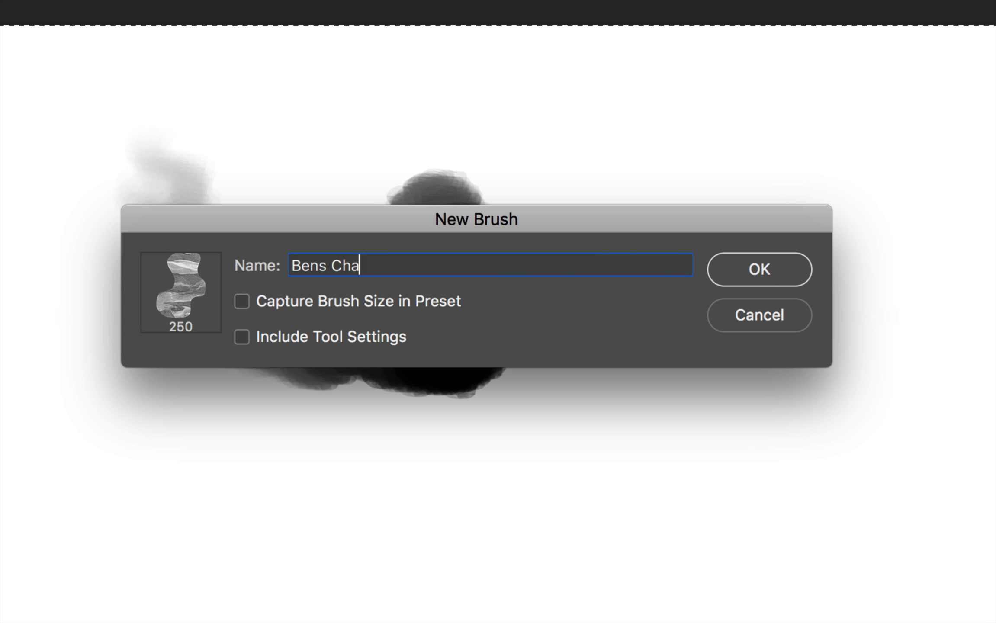
text(rcoal Brush 1)
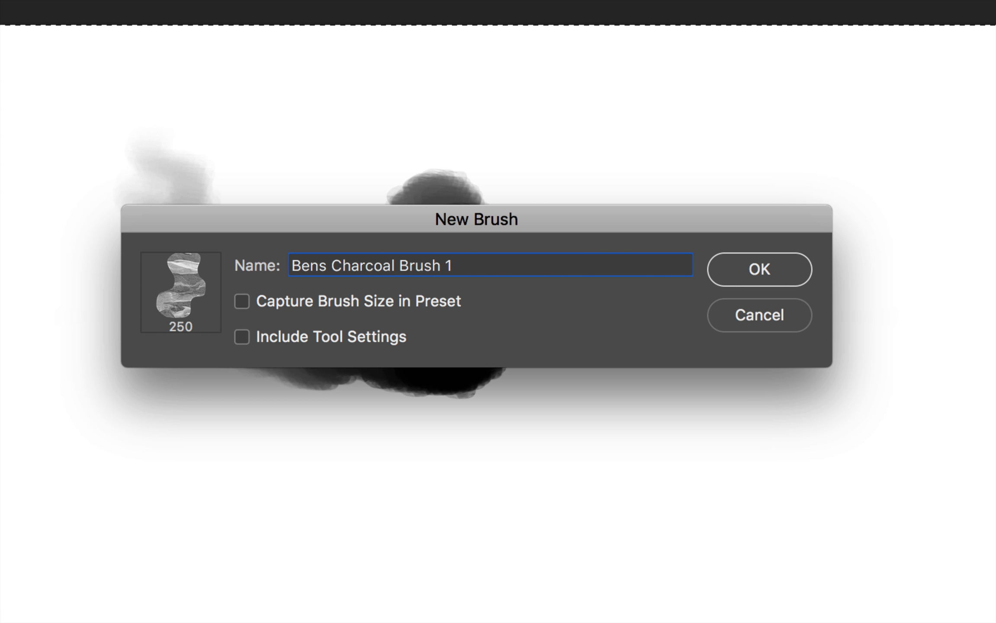
key(Return)
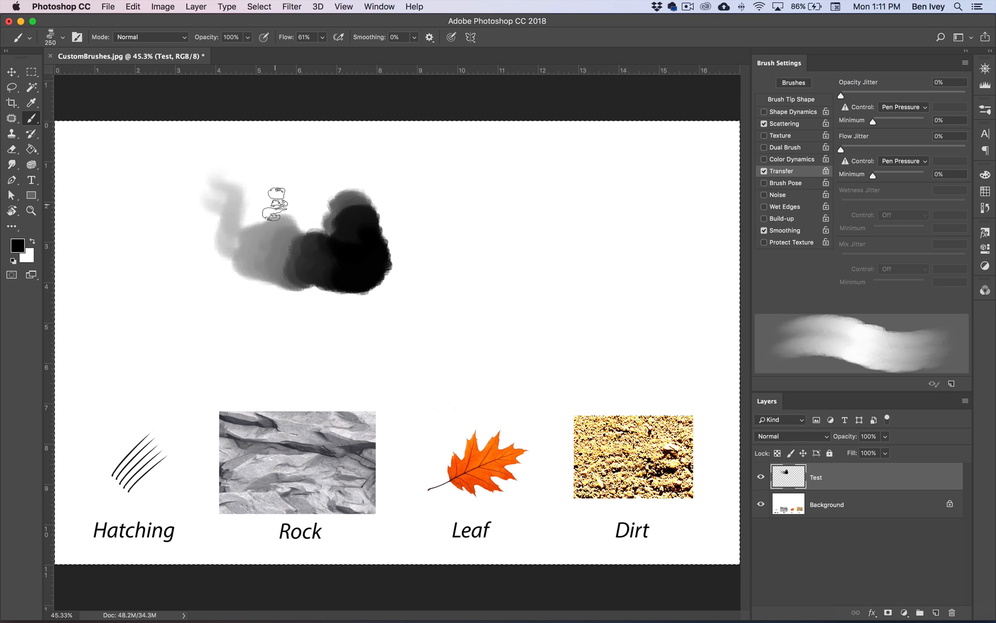
key(Delete)
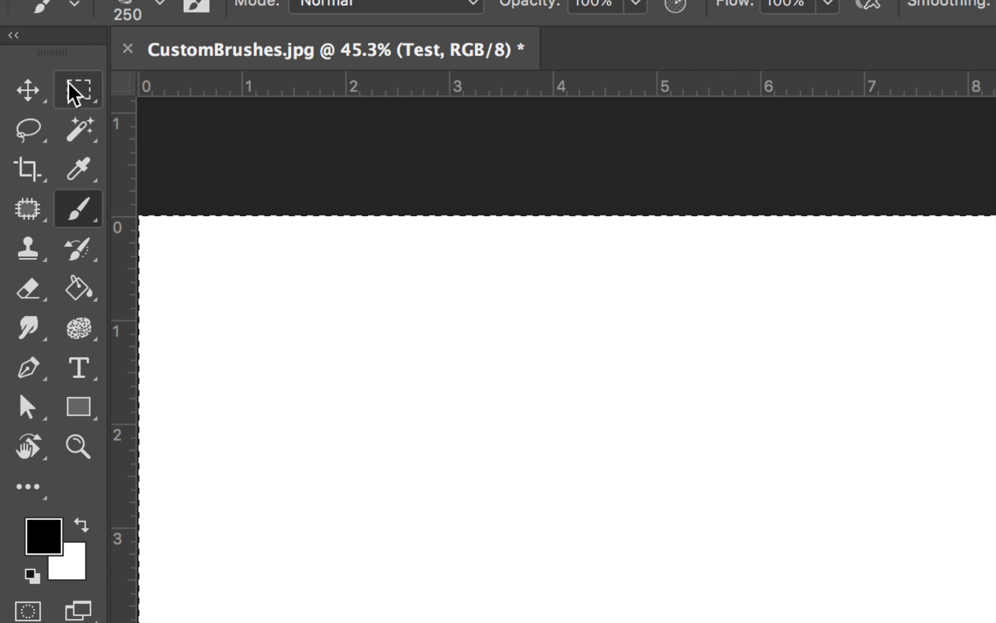
Select the leaf artwork with a rectangular marquee and define it as a brush preset named with the author's first name plus "Leaf".
click(76, 92)
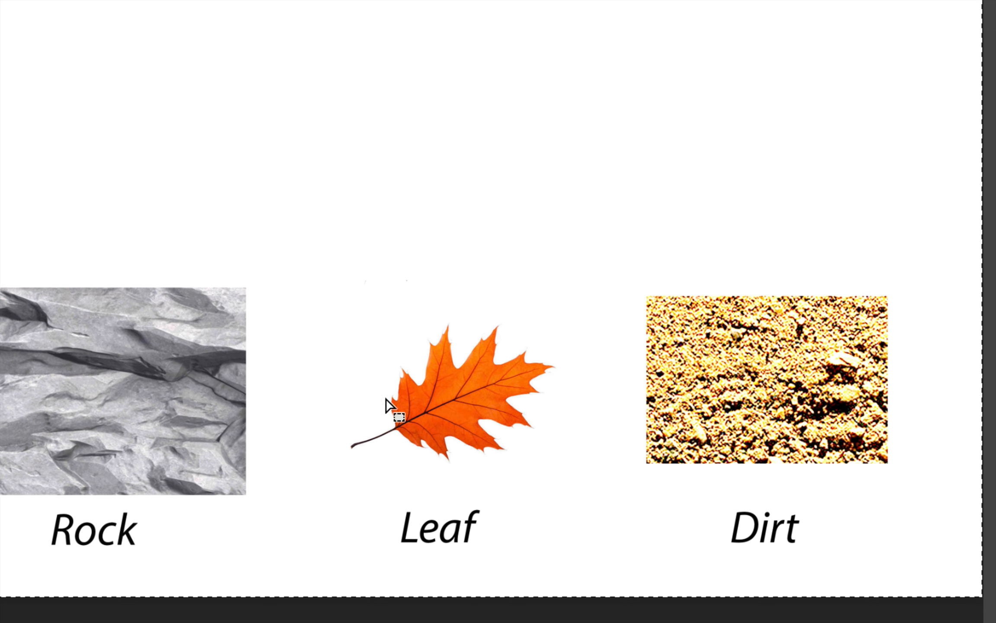
drag(337, 311, 564, 477)
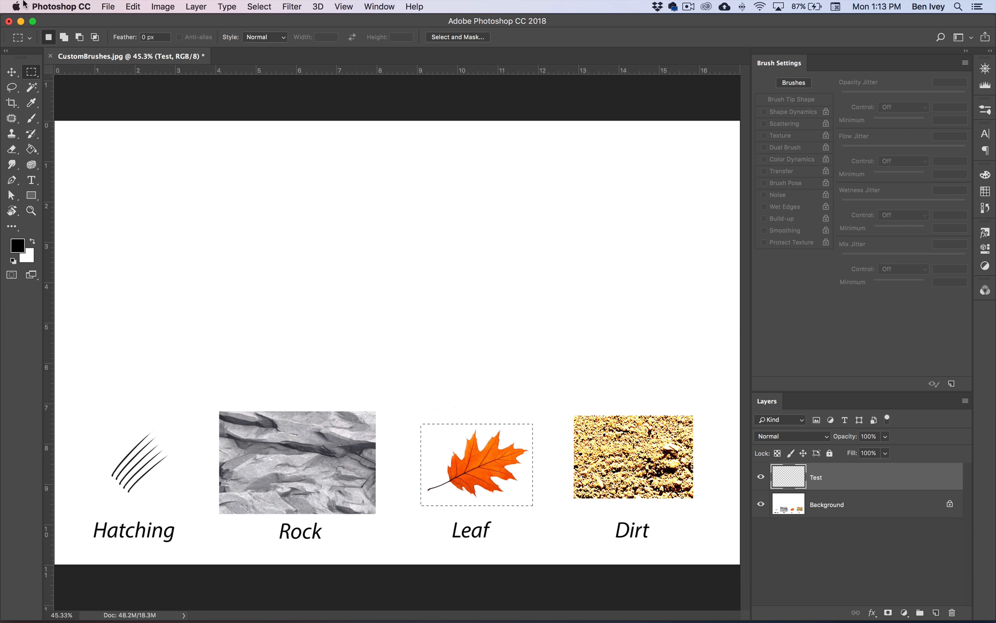
click(133, 6)
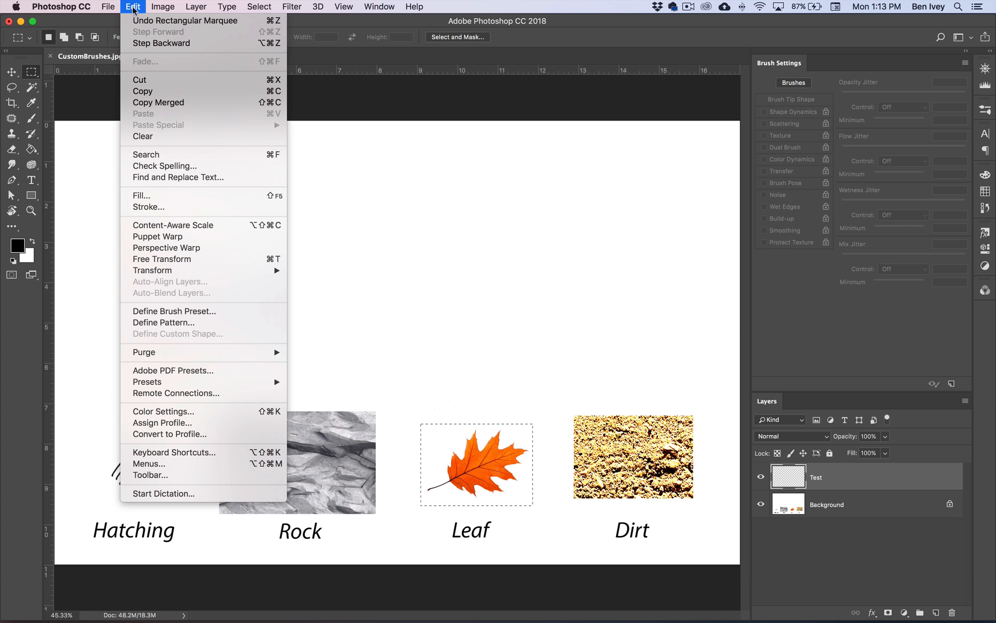
click(173, 311)
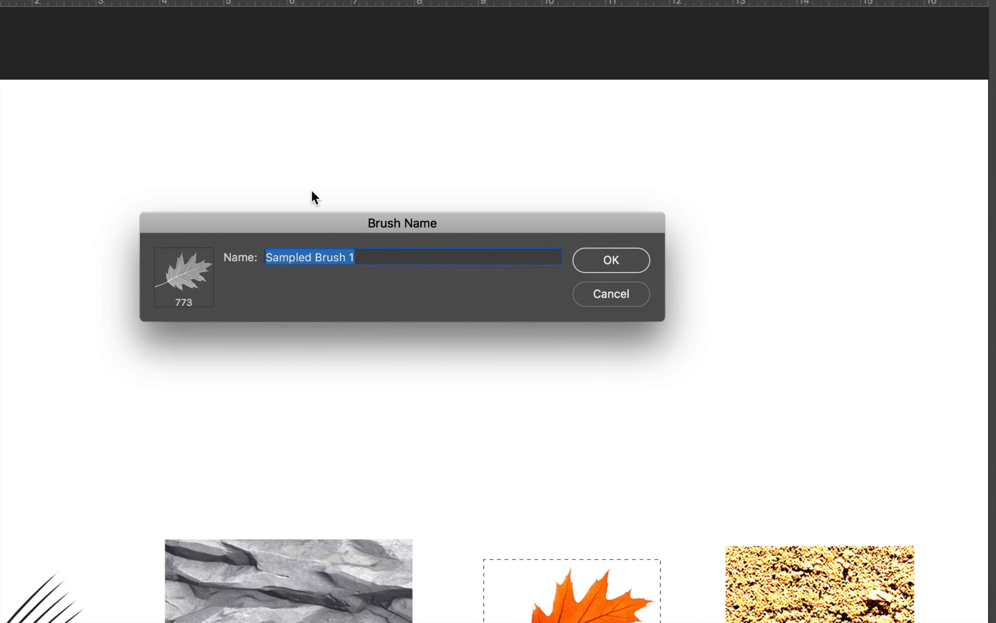
text(Bens Leaf)
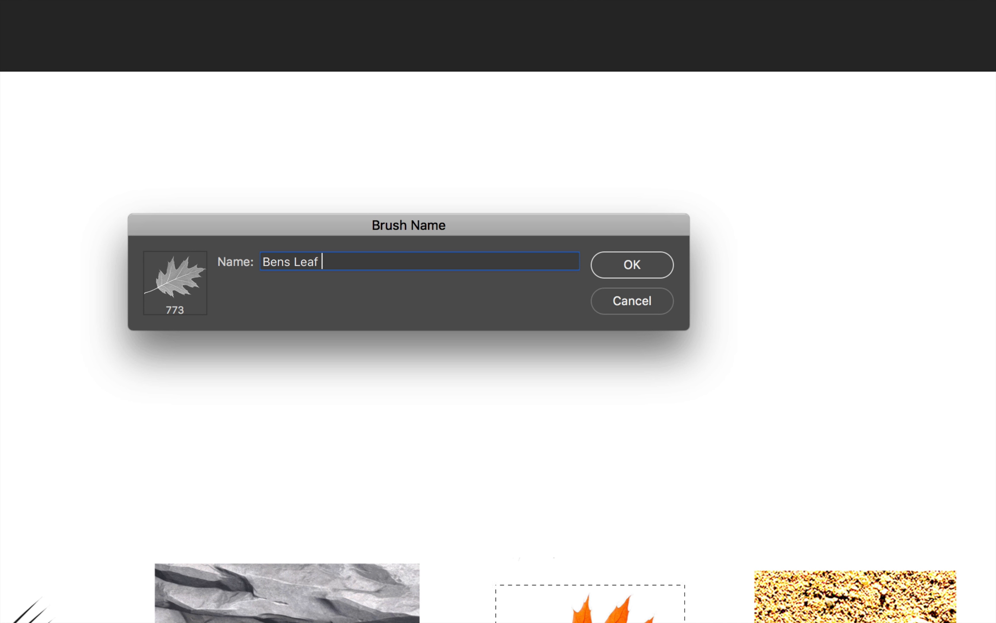
key(Return)
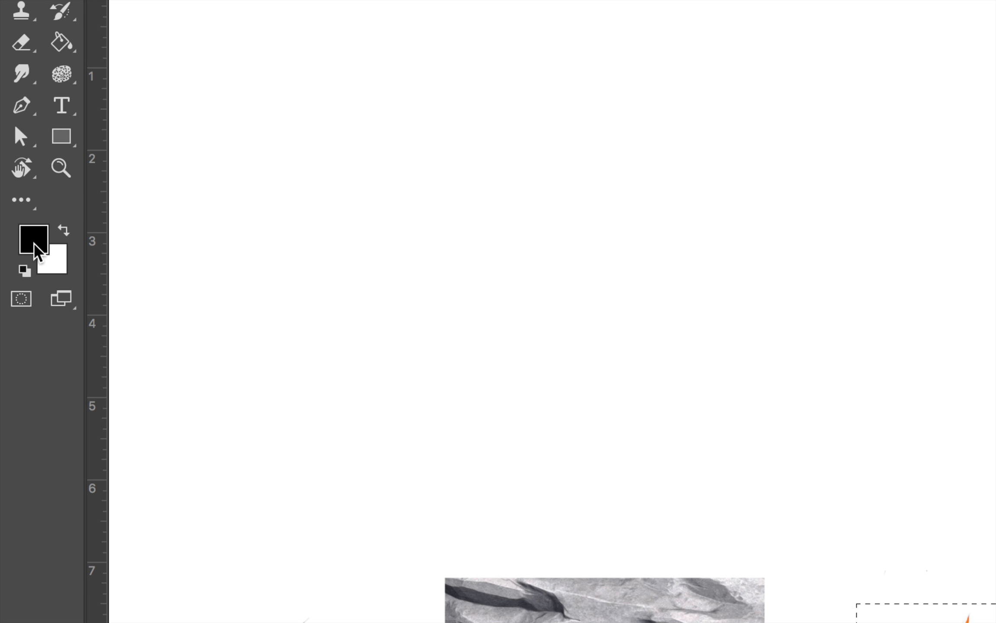
Change the foreground color to a slightly darkened, saturated red.
click(33, 243)
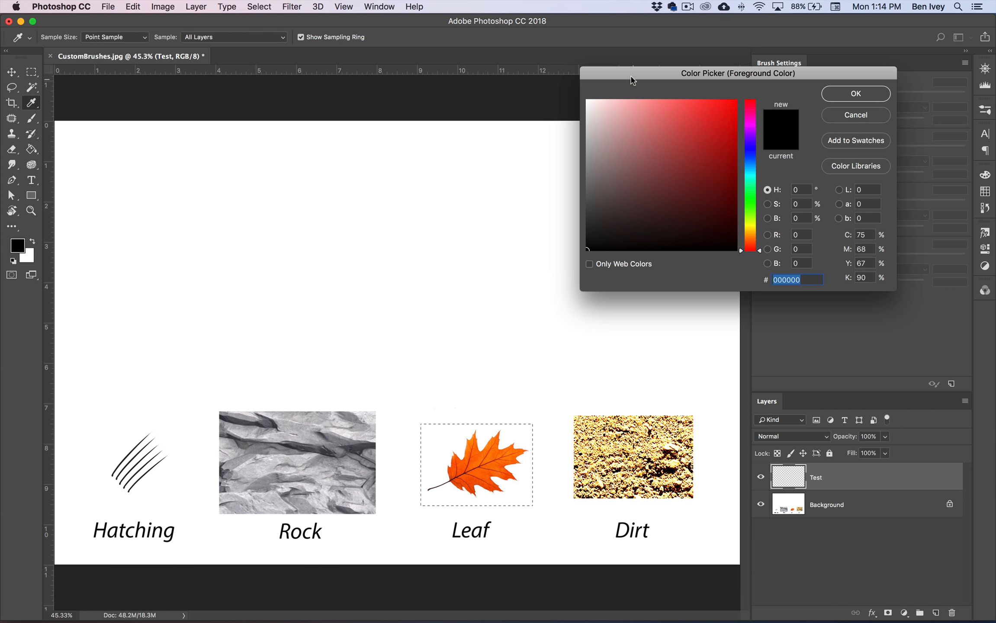
drag(632, 80, 483, 80)
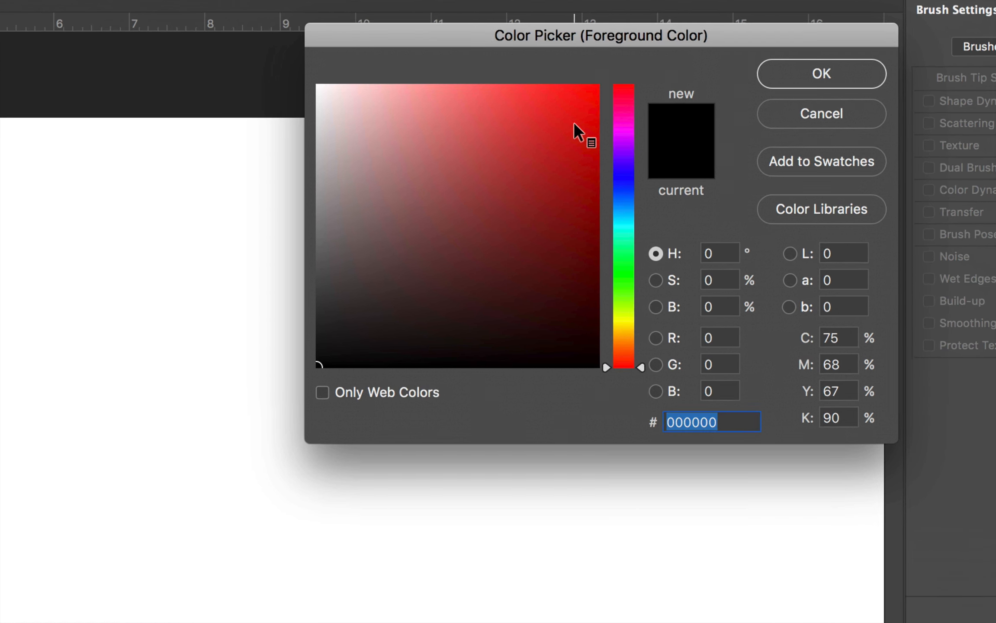
mouse_move(567, 148)
mouse_down()
mouse_move(577, 132)
mouse_move(560, 149)
mouse_up()
click(802, 77)
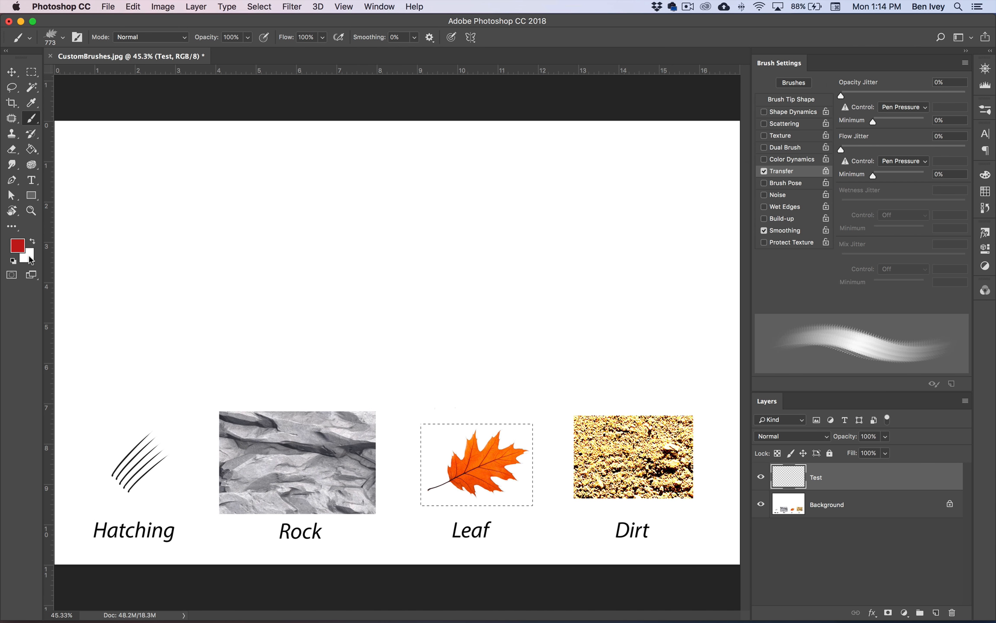
Change the background color to the golden yellow #c19c2b.
click(29, 256)
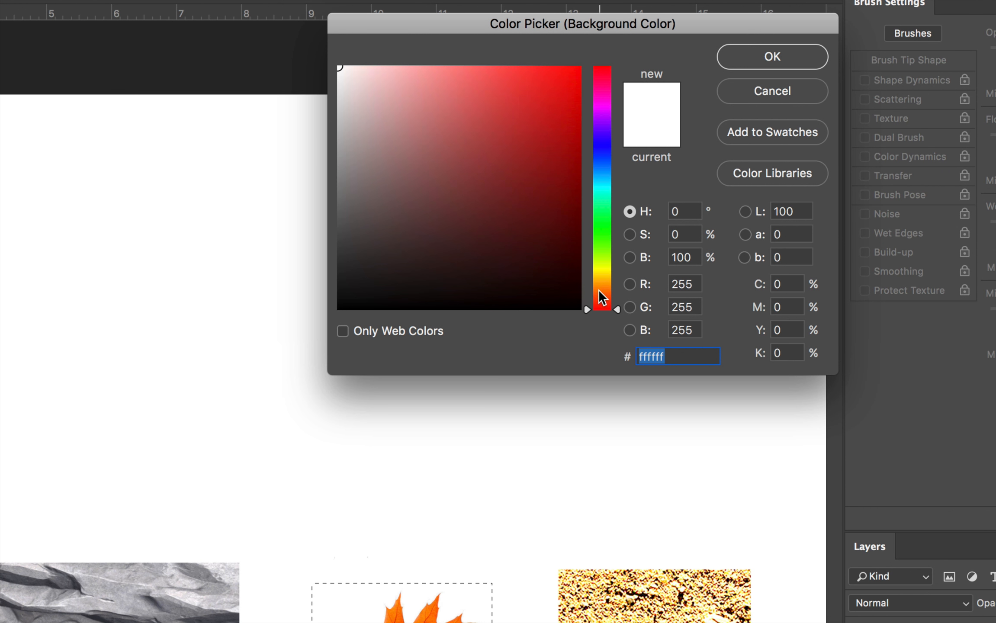
drag(602, 297, 601, 279)
drag(538, 149, 527, 124)
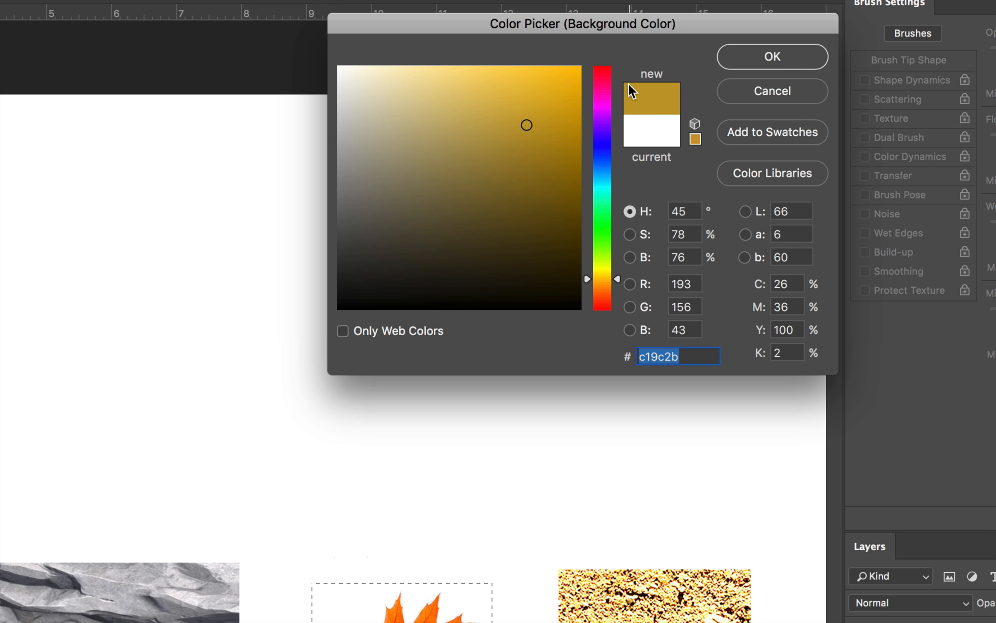
key(Return)
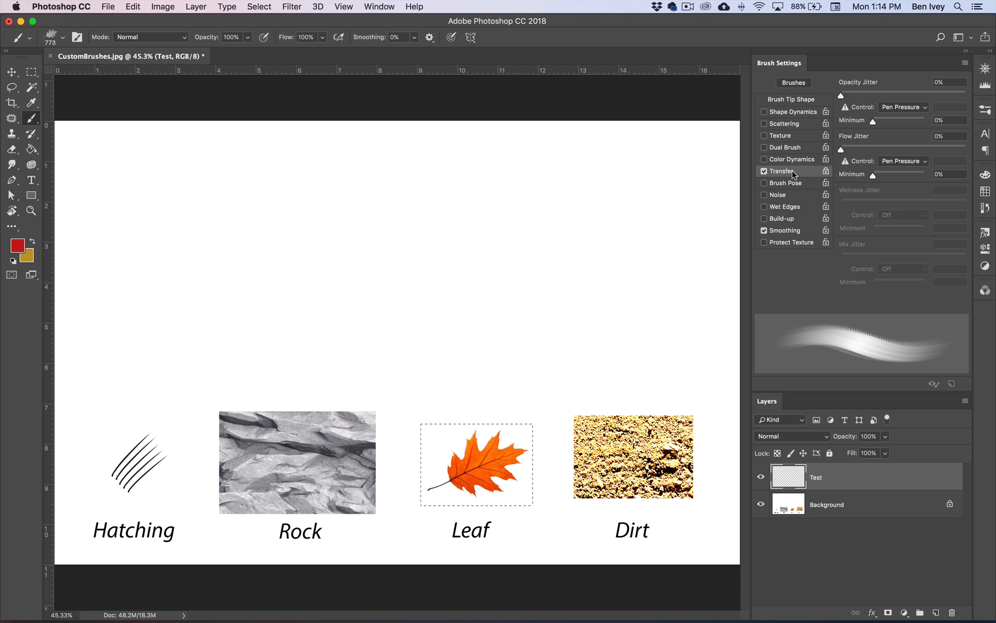
Disable Transfer for the leaf brush and set its tip size to 300 px with 116% Spacing.
click(763, 171)
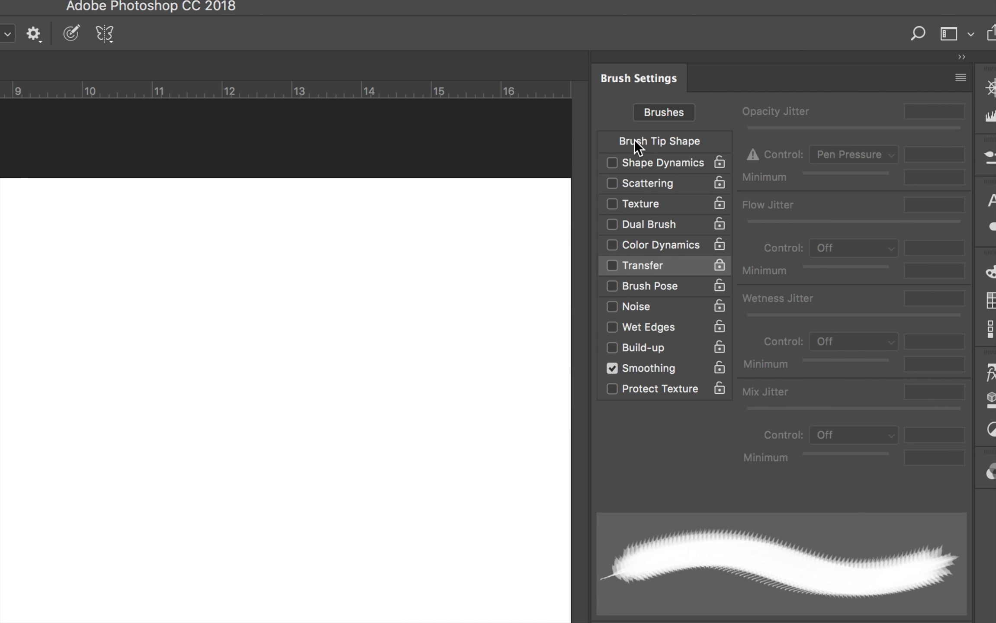
click(653, 141)
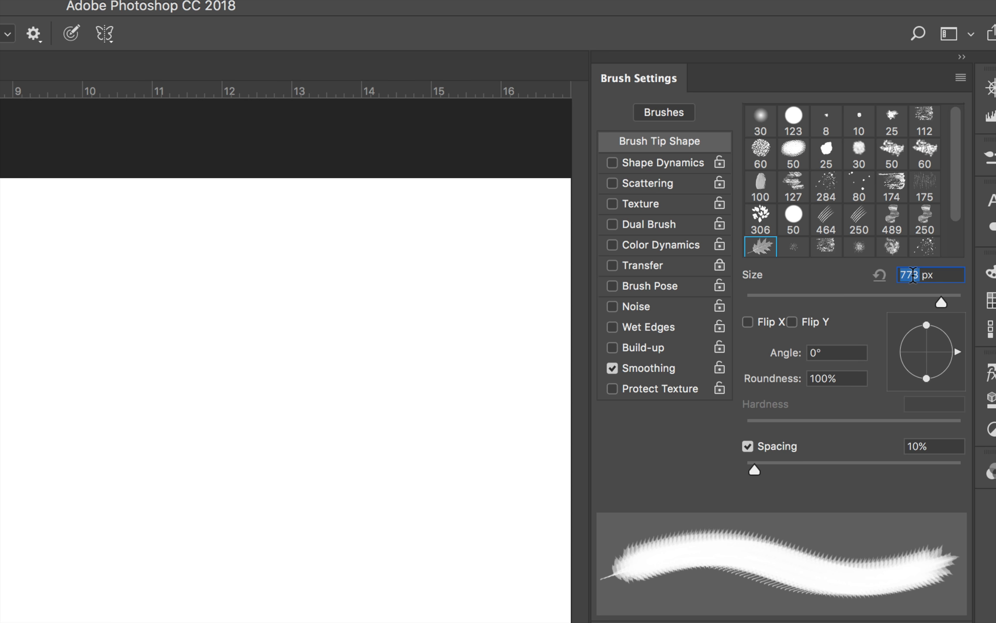
text(300)
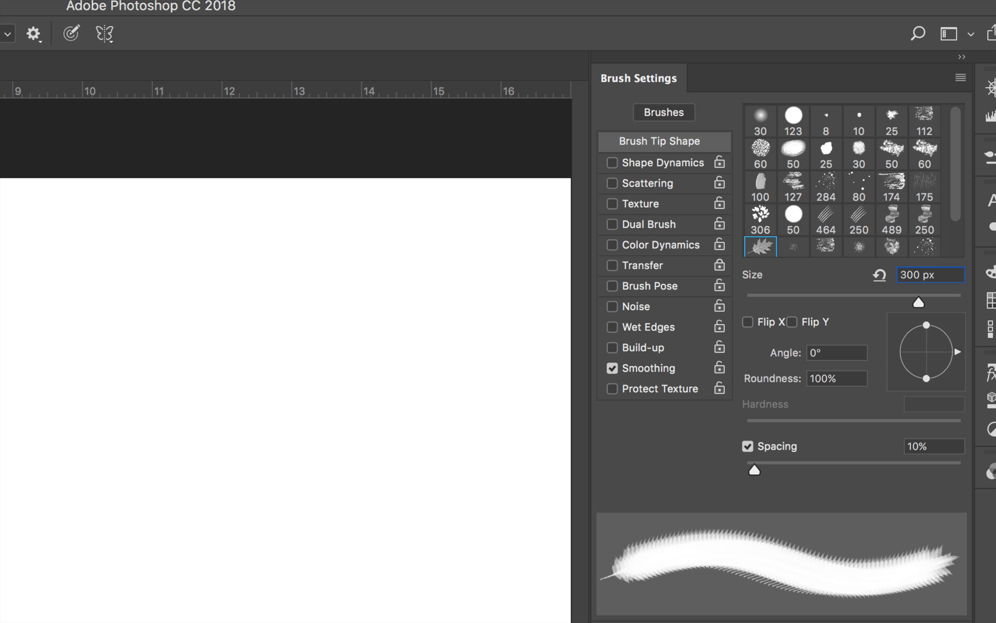
drag(755, 471, 862, 469)
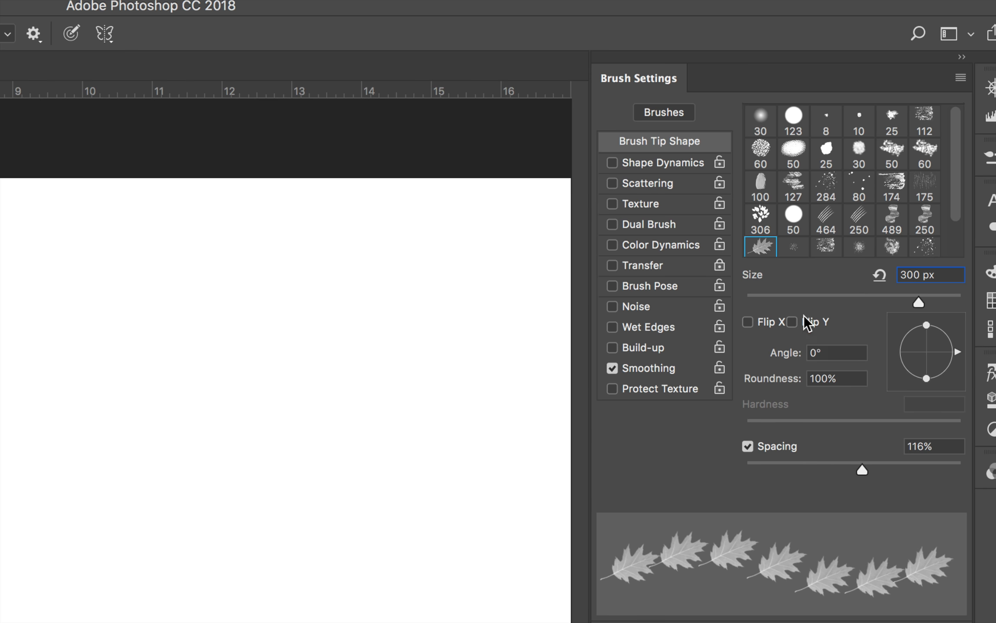
Enable Shape Dynamics with 73% Size Jitter, try and undo a leaf stroke, and raise Angle Jitter to 100%.
click(646, 164)
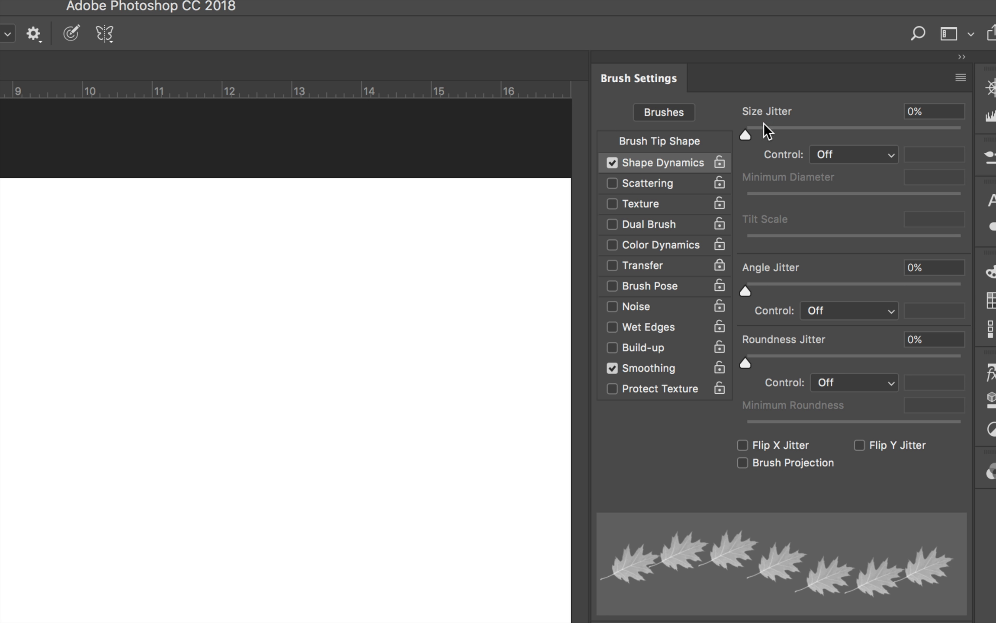
drag(746, 136, 902, 133)
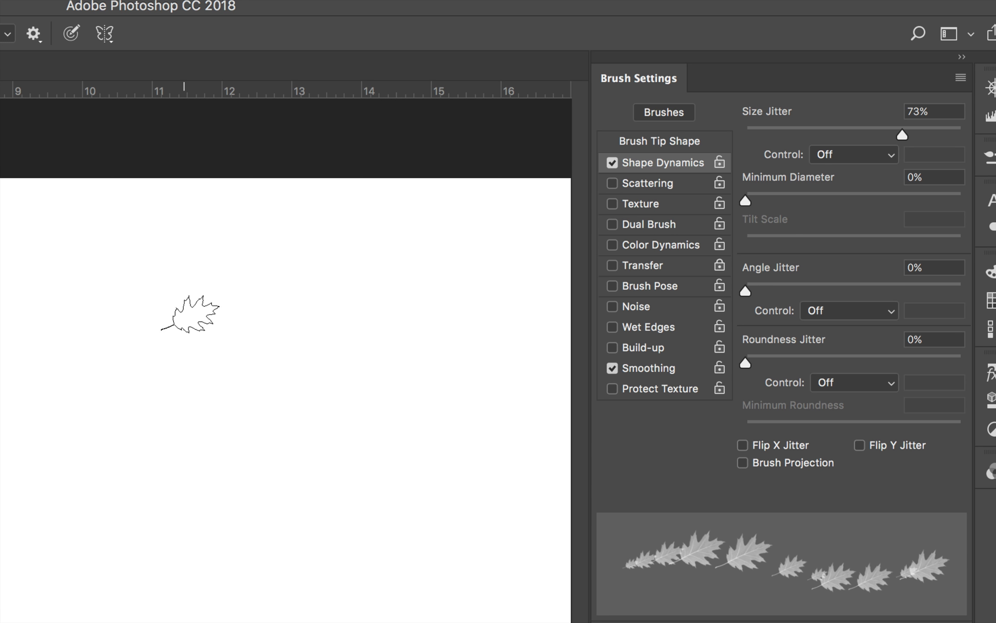
mouse_move(115, 314)
mouse_down()
mouse_move(275, 316)
mouse_move(201, 276)
mouse_move(283, 361)
mouse_move(407, 386)
mouse_up()
key(super+z)
drag(747, 291, 963, 288)
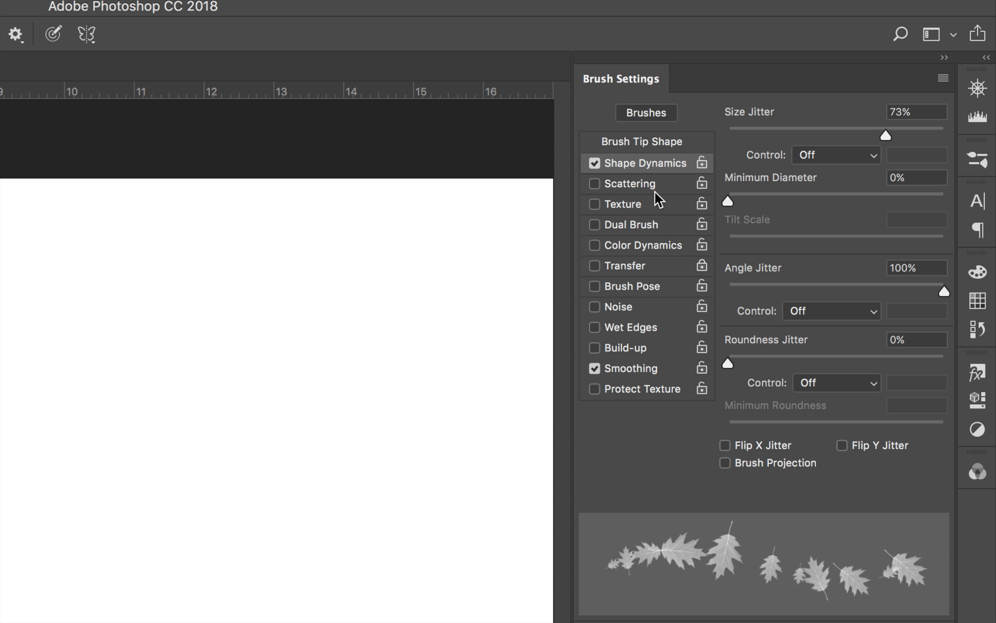
Enable Scattering for the leaf brush with Scatter at 142%, and try a curved leaf stroke, undoing it.
click(639, 186)
mouse_move(729, 138)
mouse_down()
mouse_move(772, 133)
mouse_move(758, 133)
mouse_up()
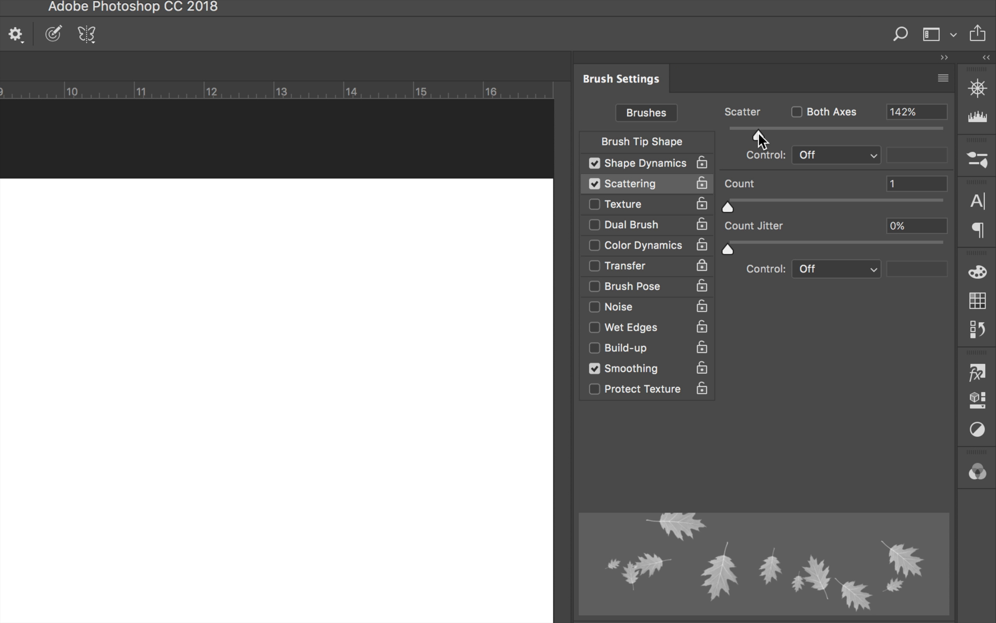
mouse_move(84, 289)
mouse_down()
mouse_move(210, 343)
mouse_move(428, 298)
mouse_move(330, 263)
mouse_move(343, 415)
mouse_move(86, 459)
mouse_up()
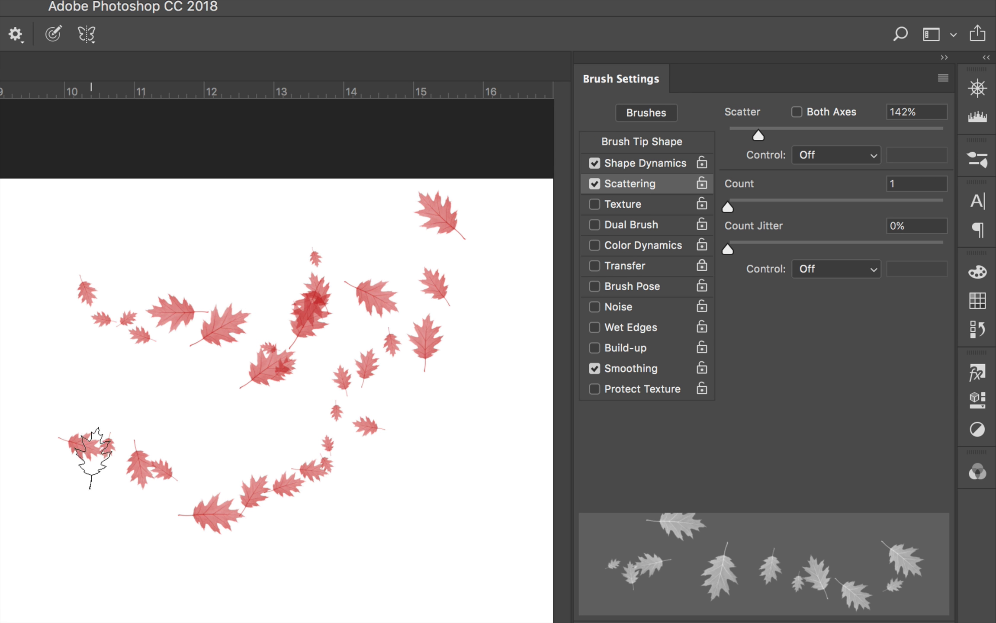
key(ctrl+z)
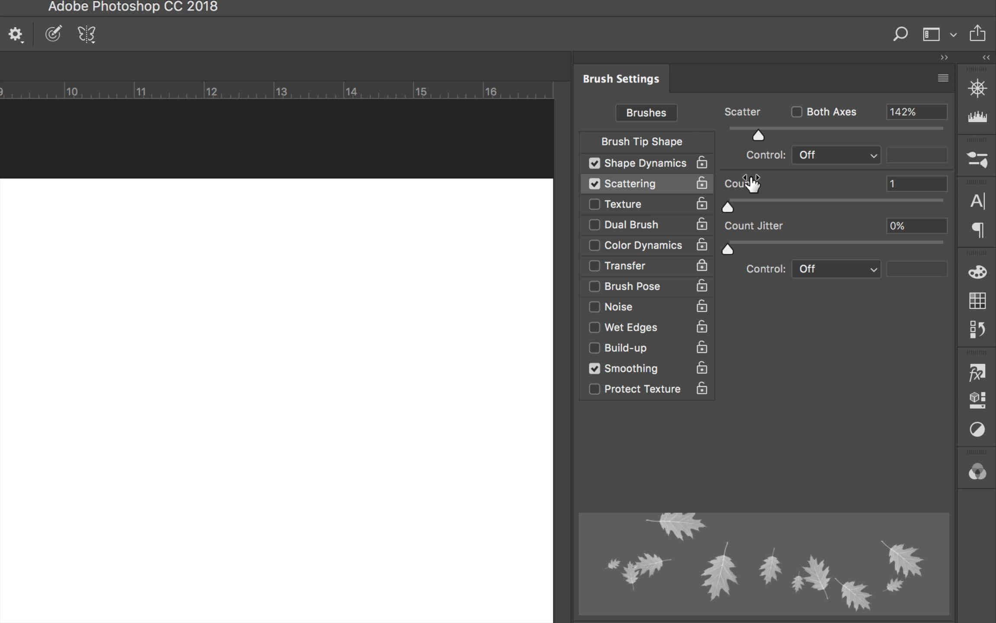
Raise the scattering Count to 3 and try a dense winding leaf stroke, undoing it.
drag(725, 207, 755, 207)
mouse_move(242, 287)
mouse_down()
mouse_move(160, 356)
mouse_move(168, 452)
mouse_move(386, 278)
mouse_move(295, 533)
mouse_move(202, 517)
mouse_up()
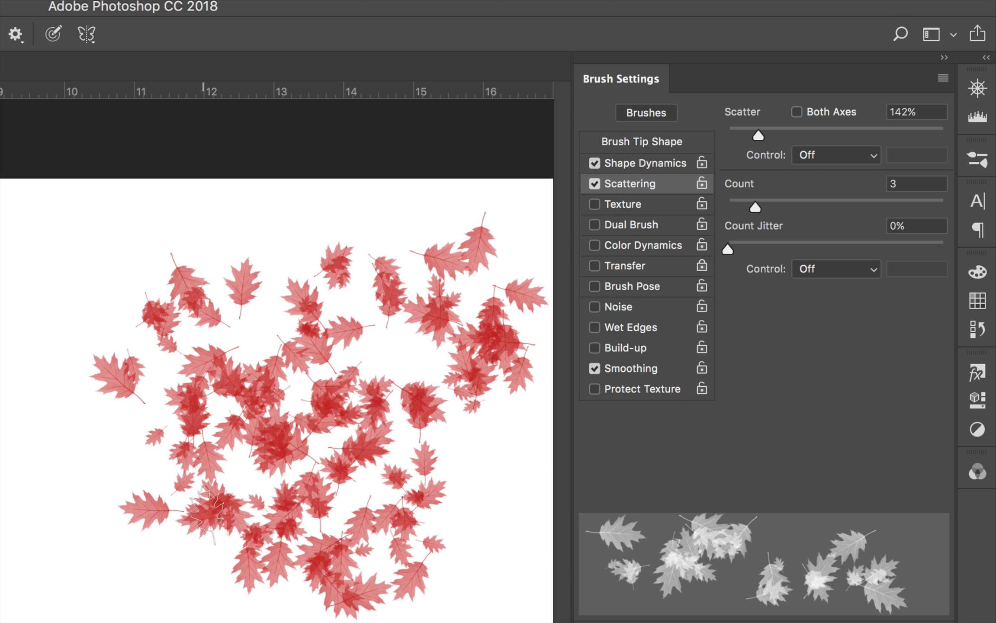
key(super+z)
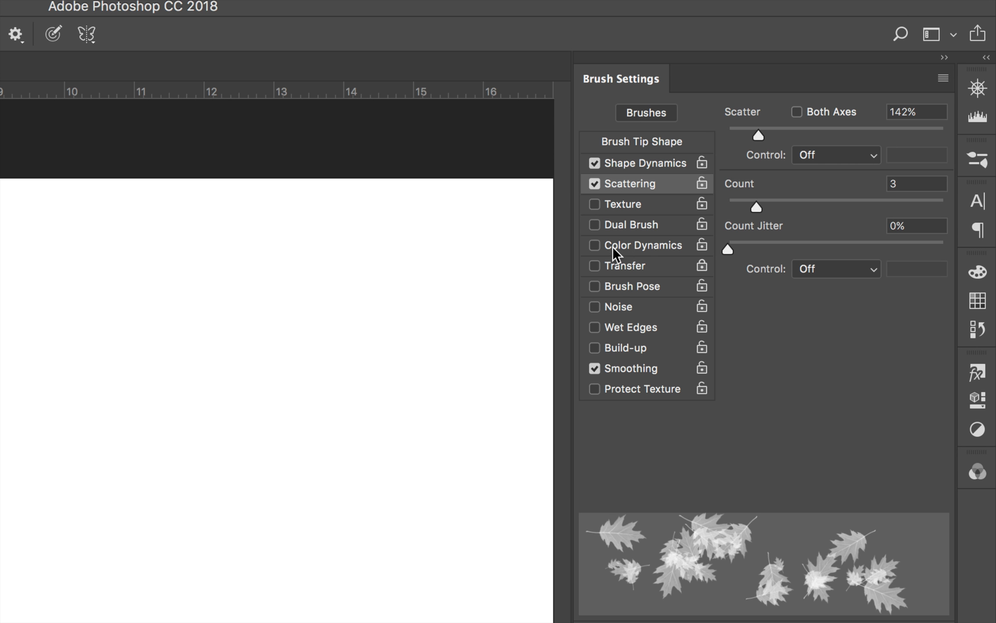
Enable Color Dynamics for the leaf brush with 29% Hue Jitter, try two winding leaf strokes, and clear the layer.
click(631, 245)
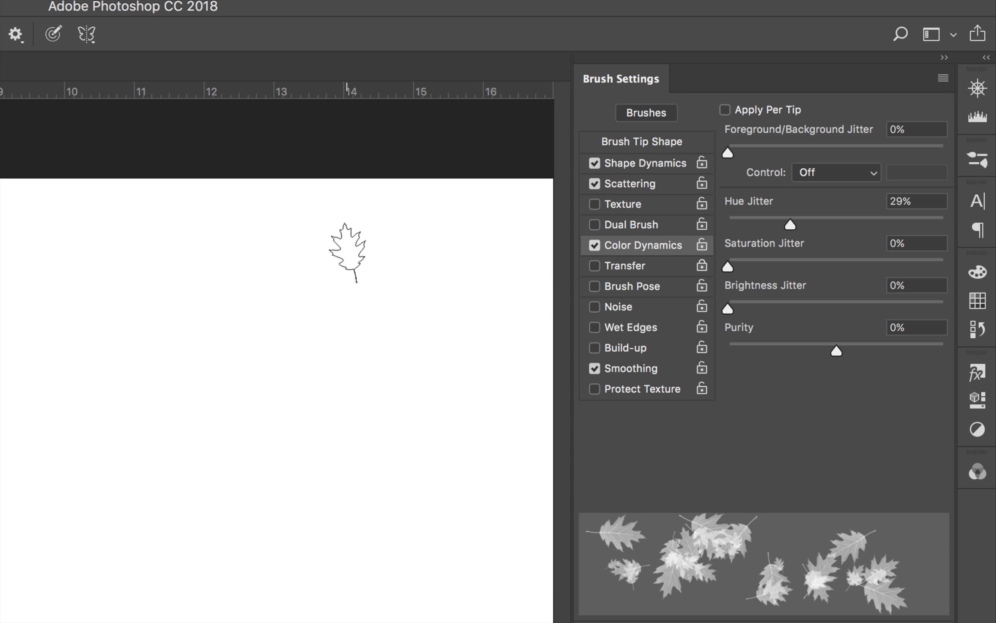
mouse_move(348, 253)
mouse_down()
mouse_move(345, 370)
mouse_move(156, 367)
mouse_move(433, 380)
mouse_move(147, 290)
mouse_move(108, 302)
mouse_up()
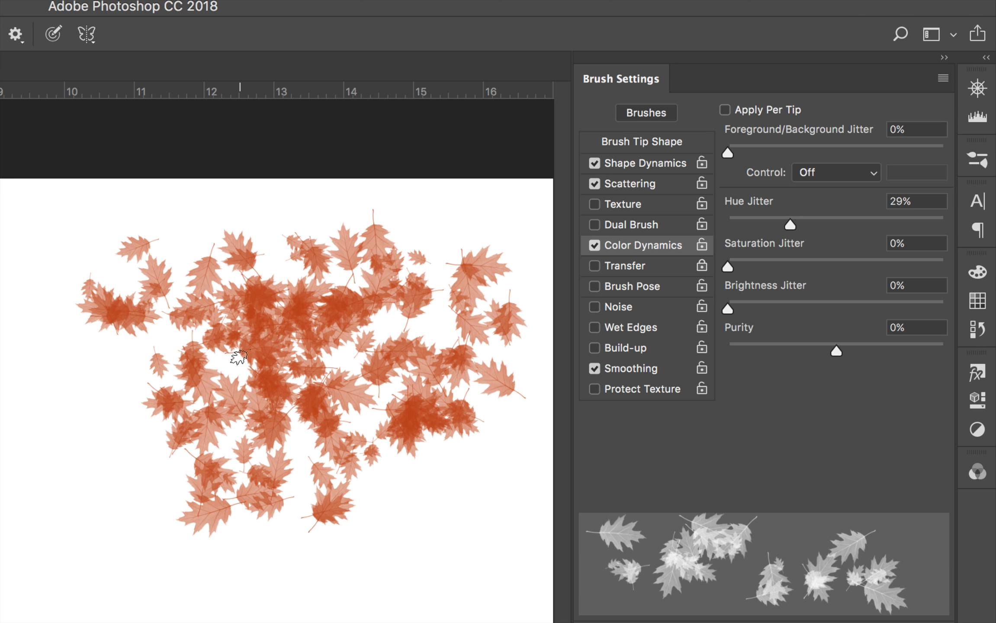
mouse_move(239, 357)
mouse_down()
mouse_move(275, 364)
mouse_move(195, 454)
mouse_move(334, 348)
mouse_move(440, 326)
mouse_move(359, 385)
mouse_move(342, 480)
mouse_move(209, 380)
mouse_move(168, 312)
mouse_move(155, 405)
mouse_move(117, 400)
mouse_up()
key(super+a)
key(BackSpace)
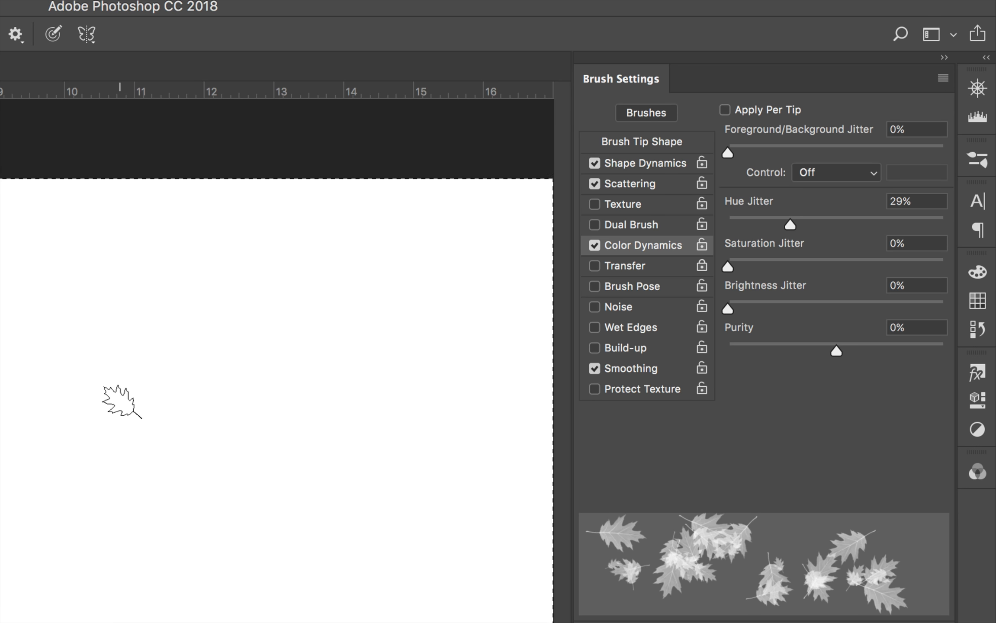
key(super+d)
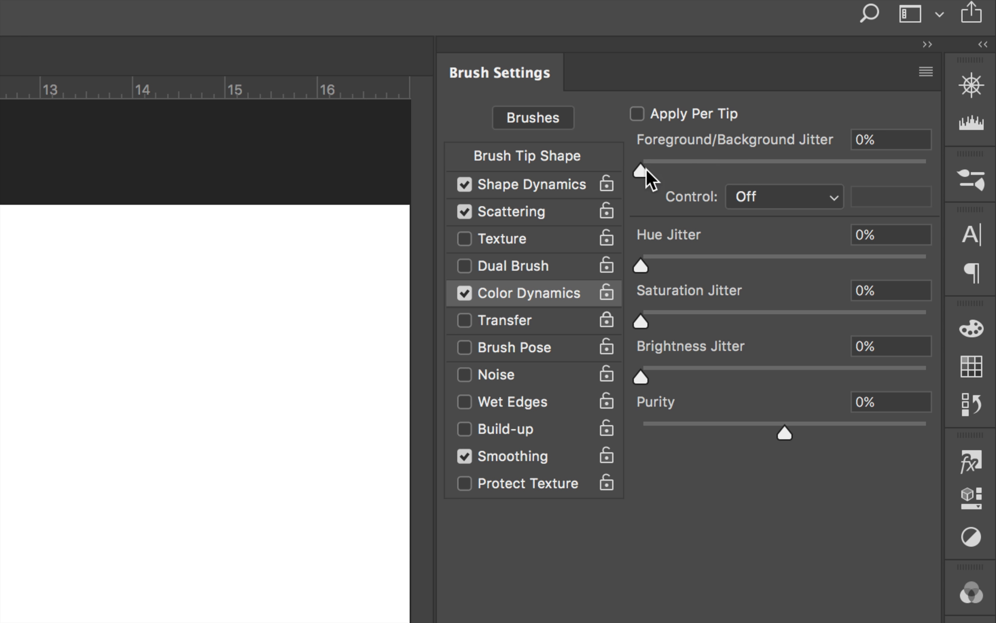
Set Foreground/Background Jitter to 80% and Saturation Jitter to 39%, and try two leaf strokes, undoing the second.
drag(646, 175, 869, 174)
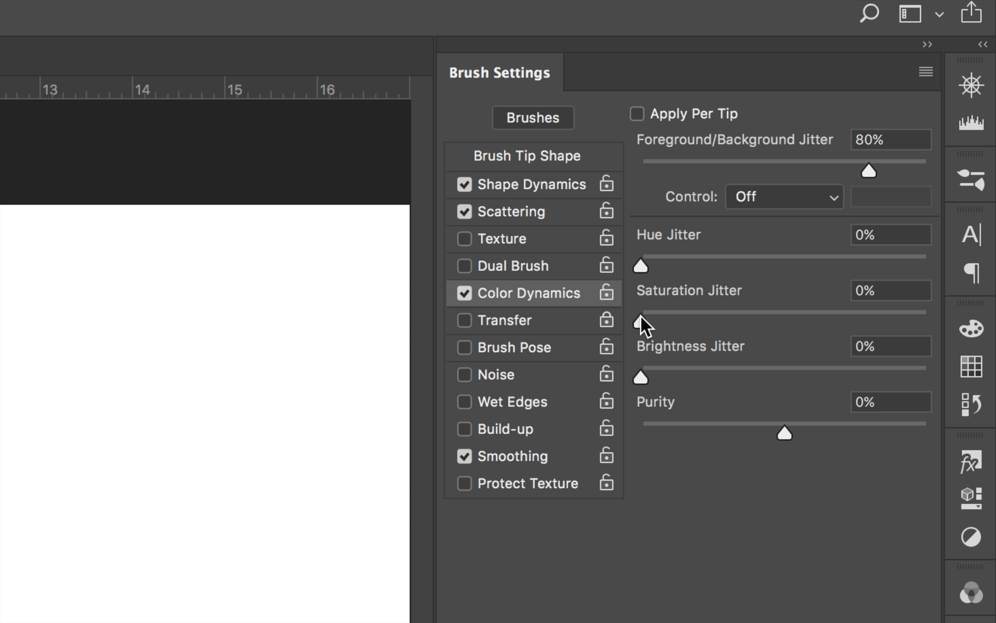
drag(641, 320, 752, 324)
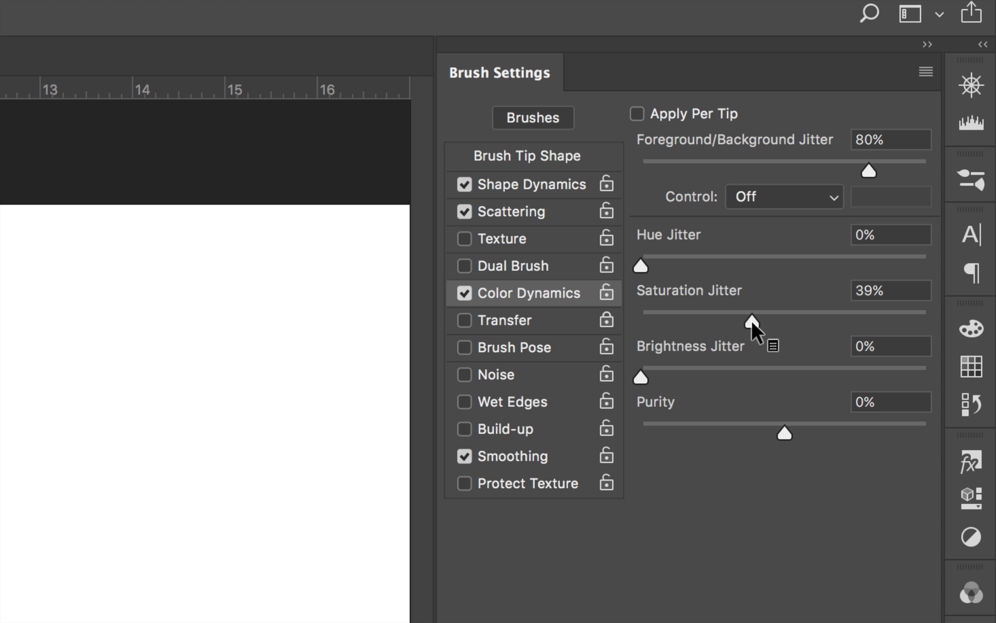
mouse_move(125, 256)
mouse_down()
mouse_move(155, 226)
mouse_move(209, 229)
mouse_move(303, 275)
mouse_move(344, 212)
mouse_move(312, 258)
mouse_move(317, 291)
mouse_move(365, 231)
mouse_move(457, 256)
mouse_move(434, 216)
mouse_move(432, 242)
mouse_move(392, 258)
mouse_move(413, 243)
mouse_move(475, 250)
mouse_move(495, 217)
mouse_move(490, 254)
mouse_move(462, 259)
mouse_move(562, 211)
mouse_up()
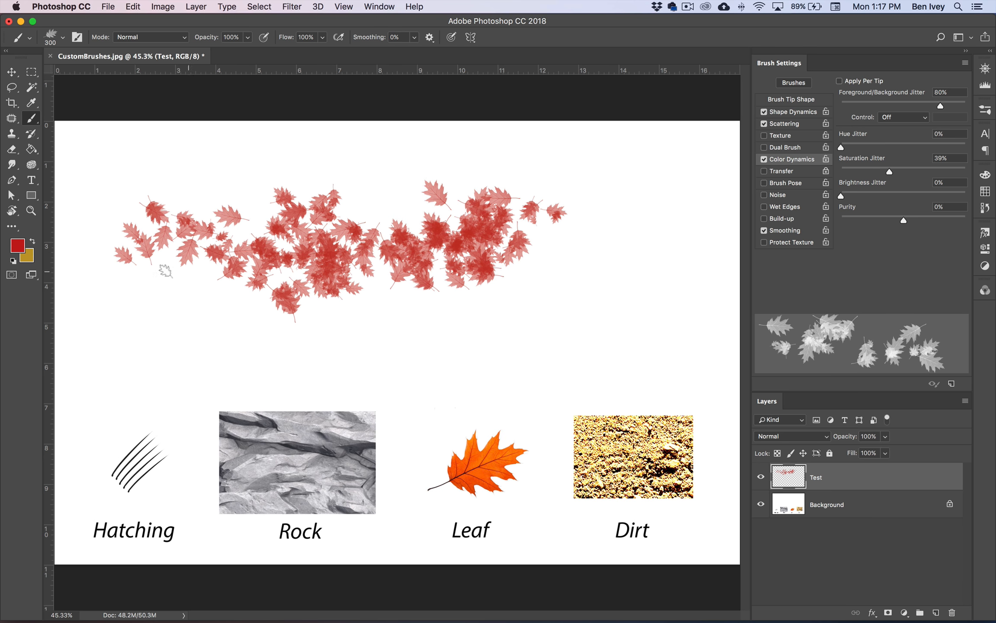
mouse_move(166, 270)
mouse_down()
mouse_move(217, 246)
mouse_move(381, 236)
mouse_move(550, 262)
mouse_move(623, 233)
mouse_up()
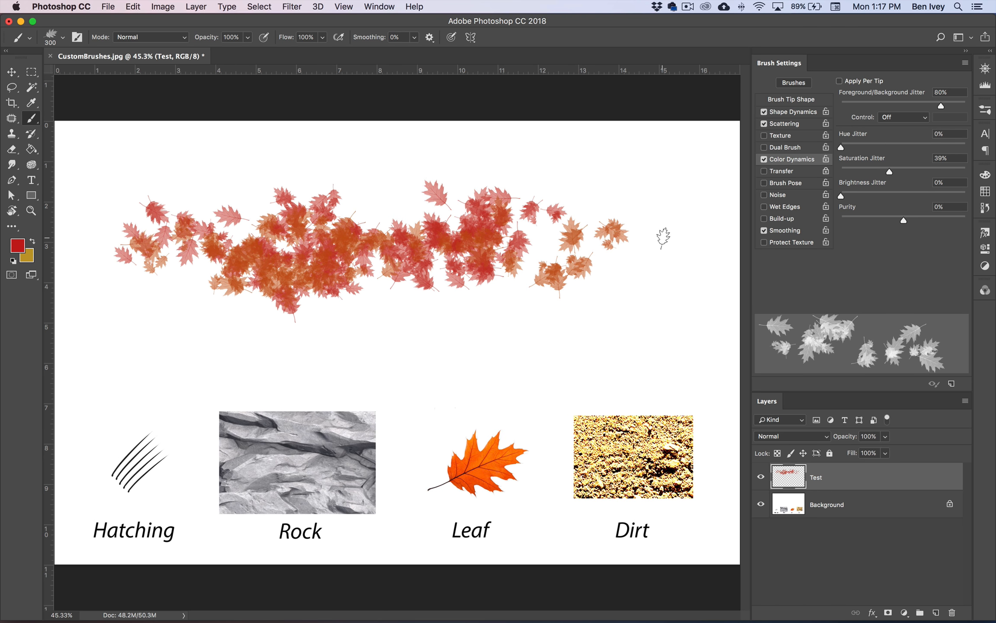
key(super+z)
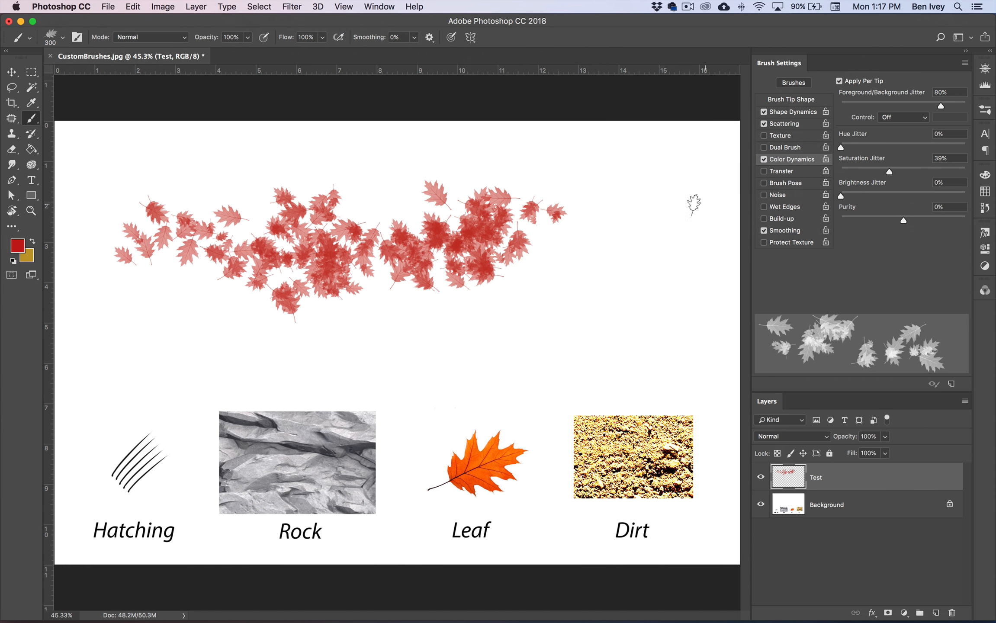
Turn on Apply Per Tip, try winding leaf strokes, and repeat the test on a new layer replacing the Test layer.
mouse_move(694, 200)
mouse_down()
mouse_move(625, 290)
mouse_move(649, 229)
mouse_move(692, 225)
mouse_move(589, 174)
mouse_move(573, 223)
mouse_up()
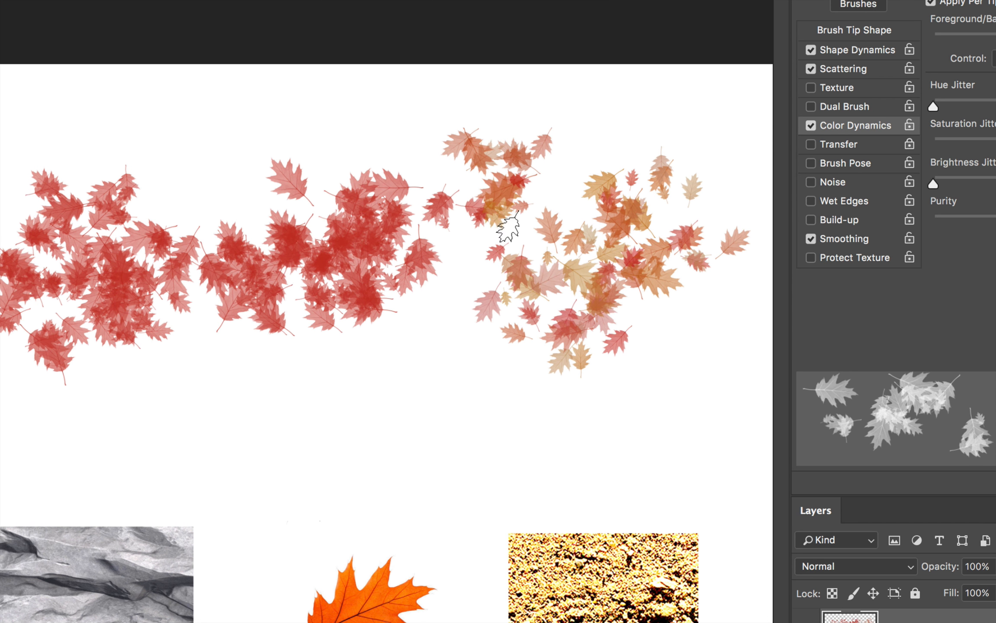
mouse_move(507, 227)
mouse_down()
mouse_move(574, 177)
mouse_move(593, 125)
mouse_move(614, 255)
mouse_move(362, 351)
mouse_move(485, 263)
mouse_move(432, 277)
mouse_move(390, 337)
mouse_up()
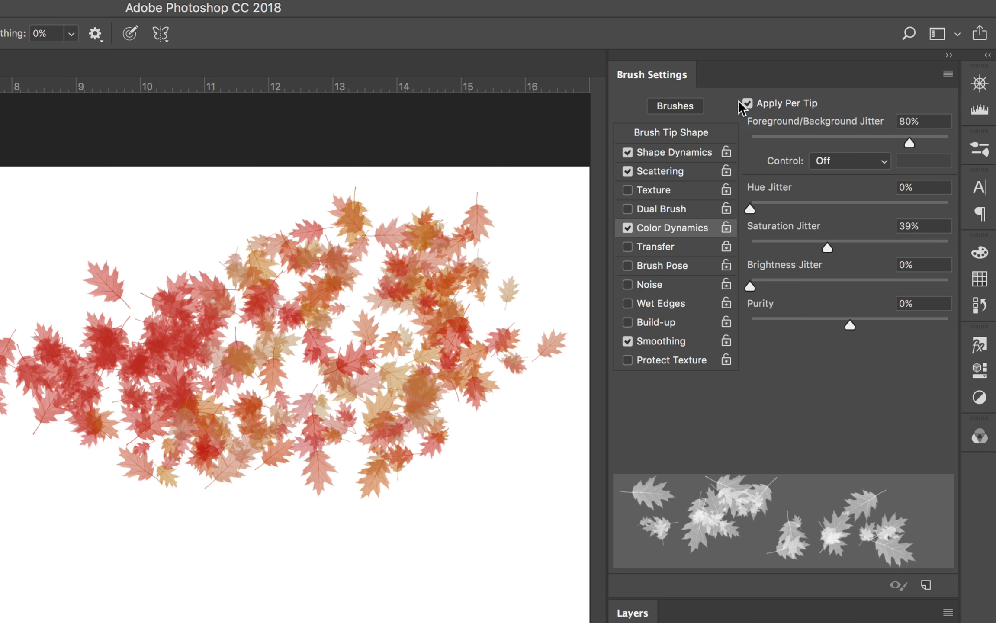
key(super+z)
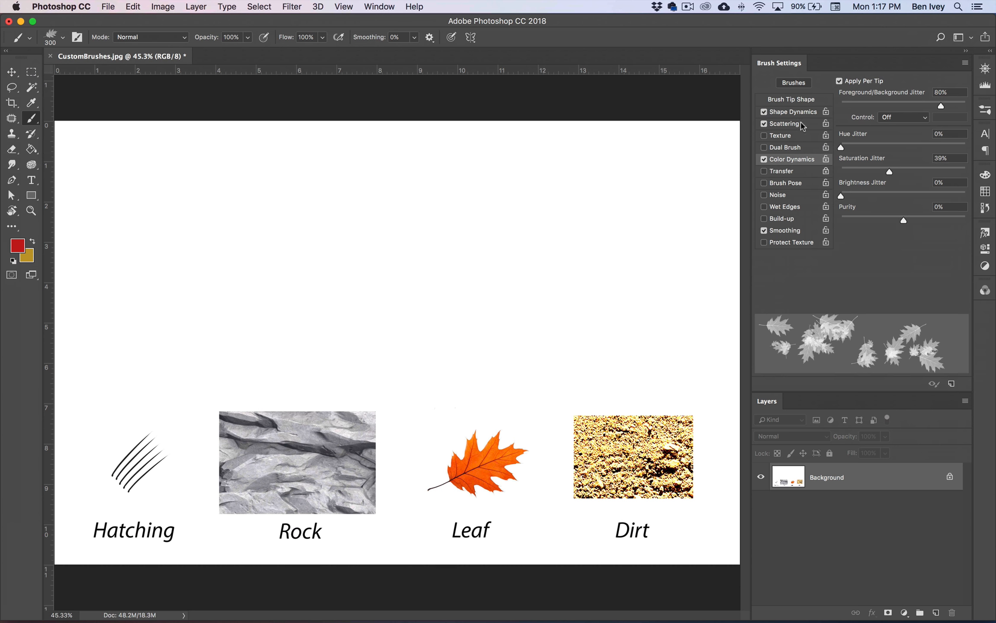
click(935, 614)
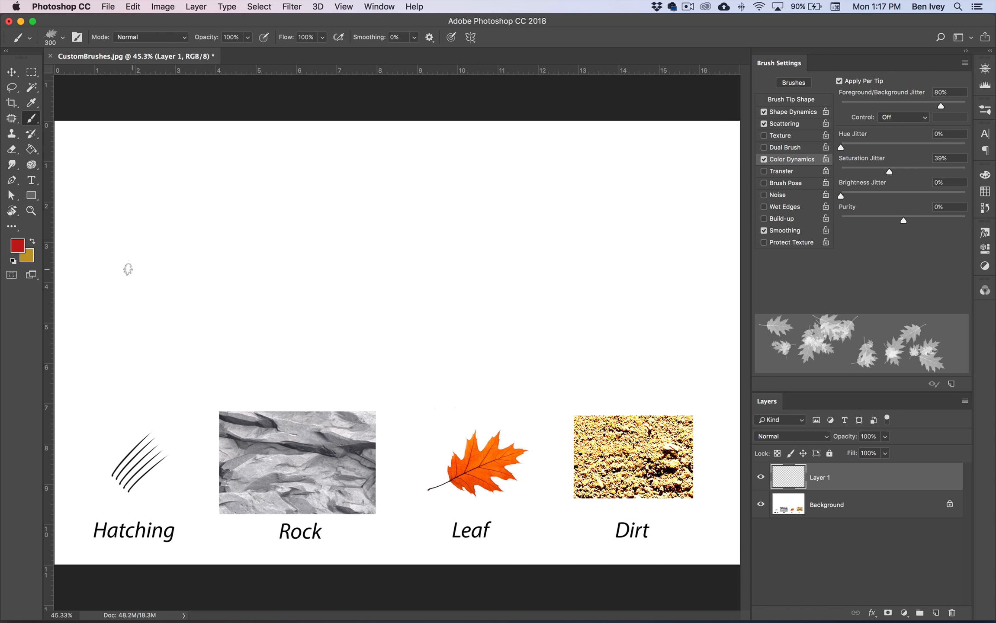
mouse_move(128, 269)
mouse_down()
mouse_move(195, 220)
mouse_move(320, 299)
mouse_move(468, 231)
mouse_move(331, 214)
mouse_move(281, 264)
mouse_move(341, 180)
mouse_move(510, 216)
mouse_up()
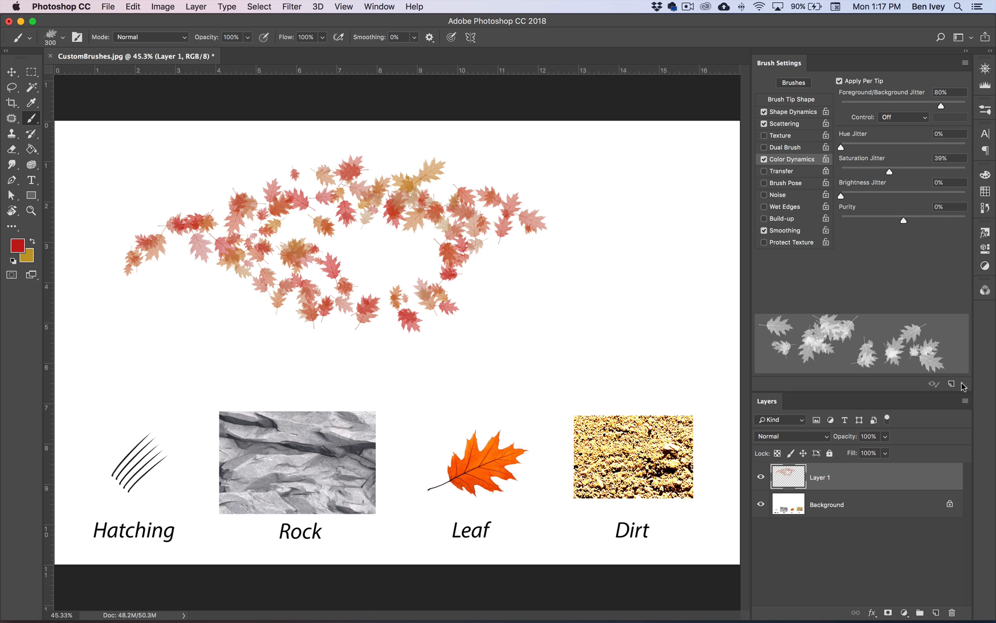
Save the leaf brush as a new preset named "Bens Leaf 2" without capturing the brush size or including tool settings.
click(951, 384)
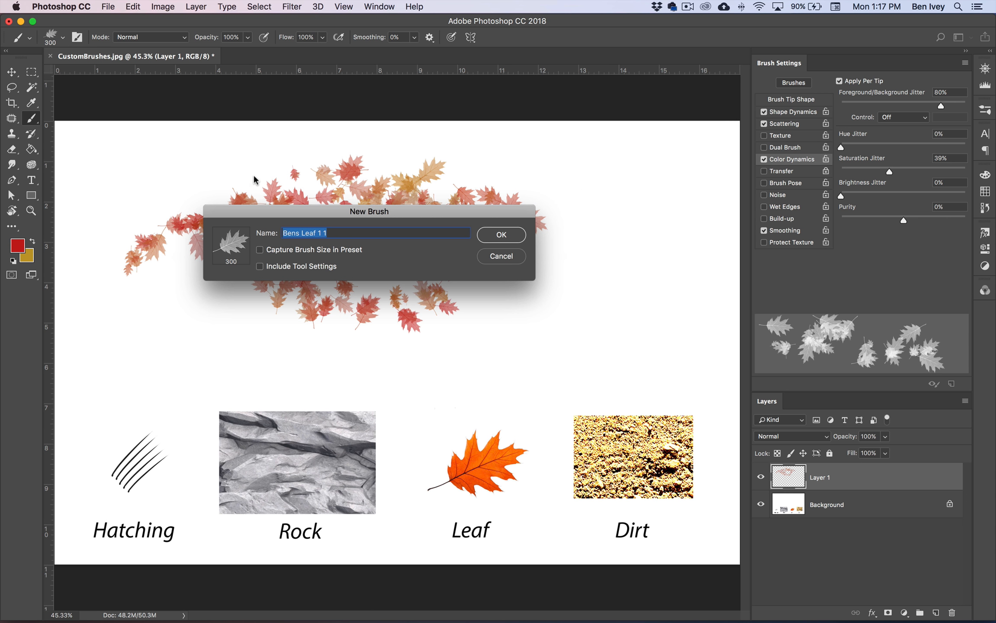
key(Right)
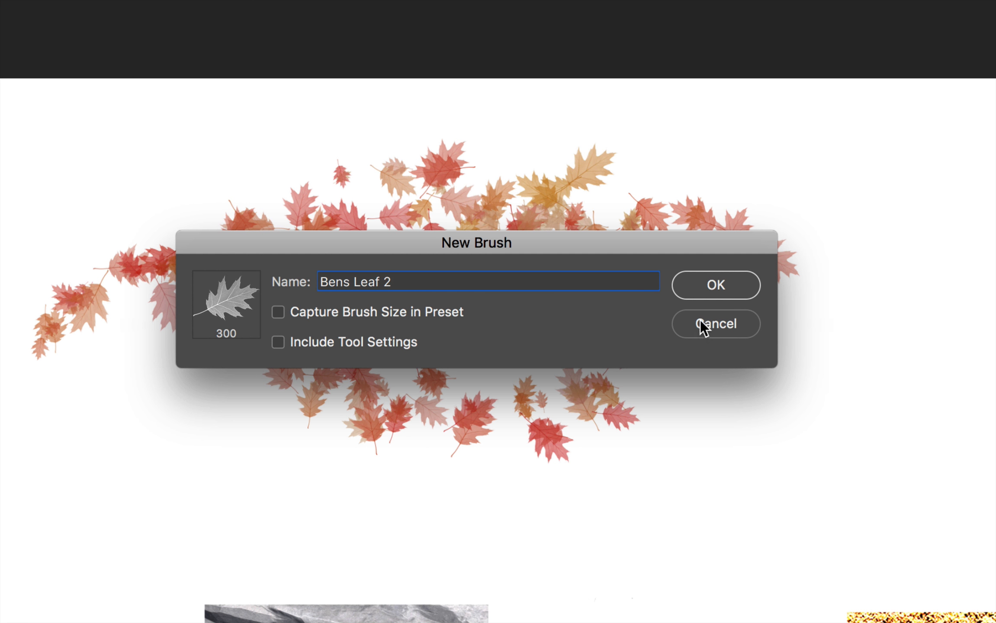
click(725, 283)
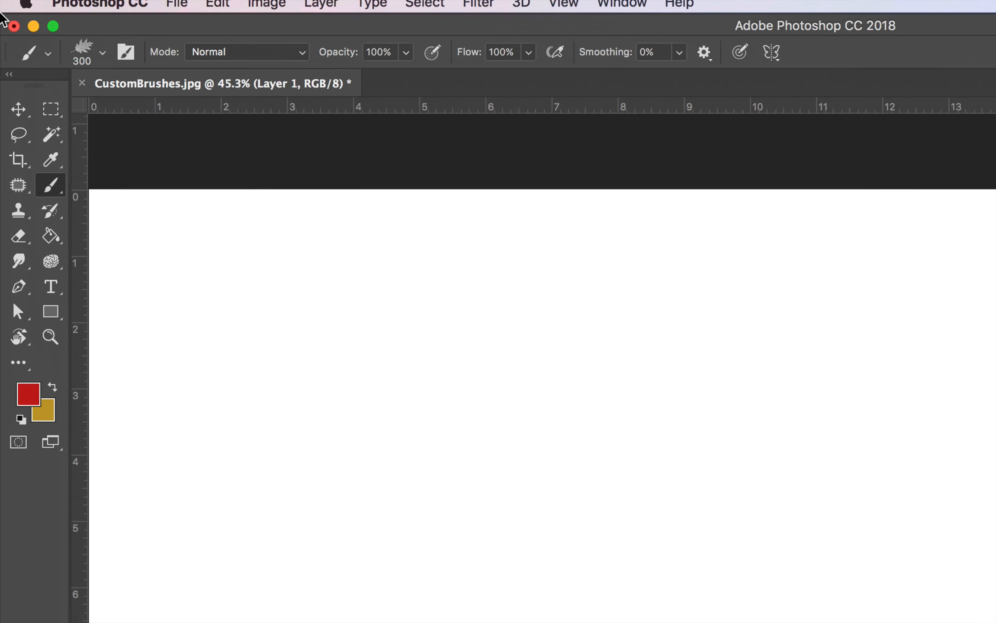
Make an elliptical marquee selection with a 30 px feather inside the Dirt sample image.
click(30, 73)
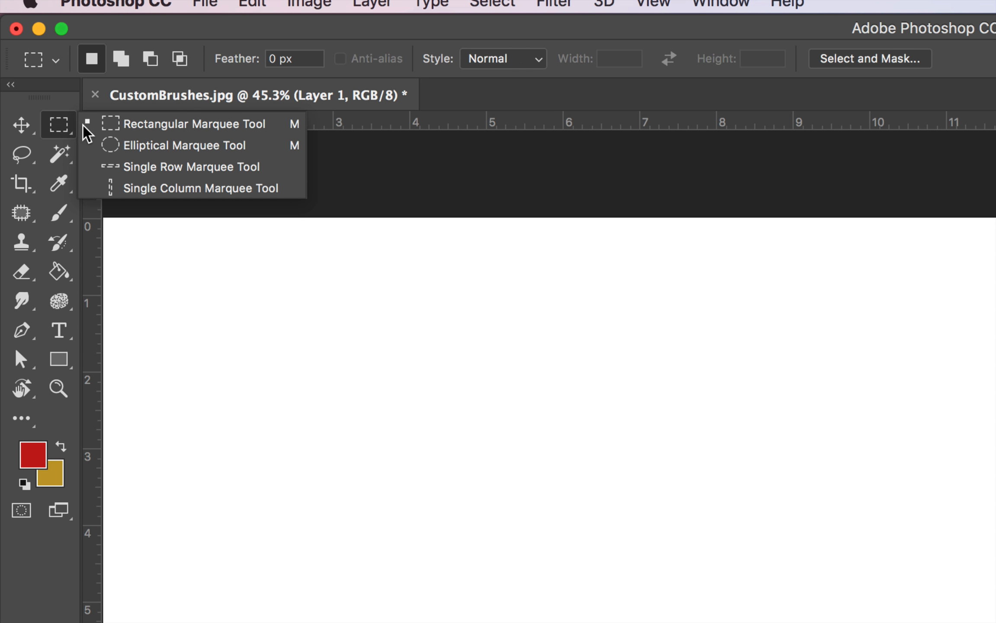
click(144, 145)
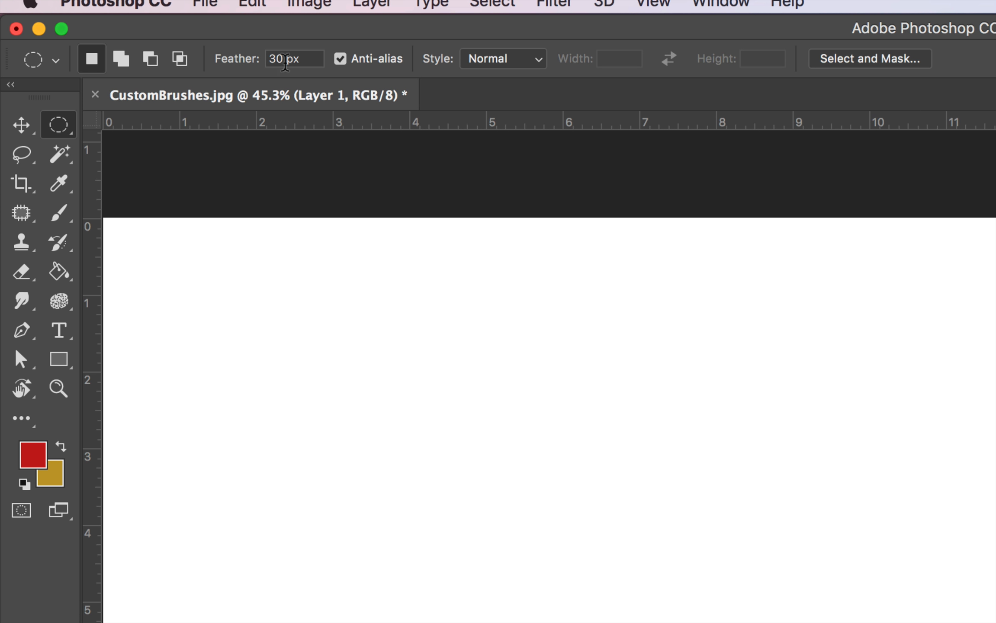
click(306, 59)
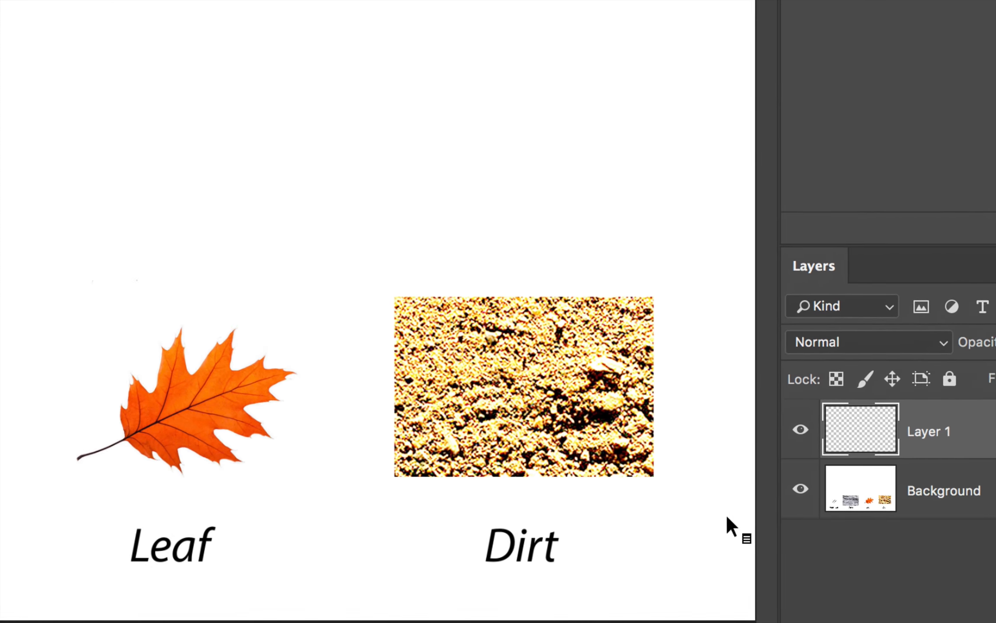
drag(440, 320, 621, 465)
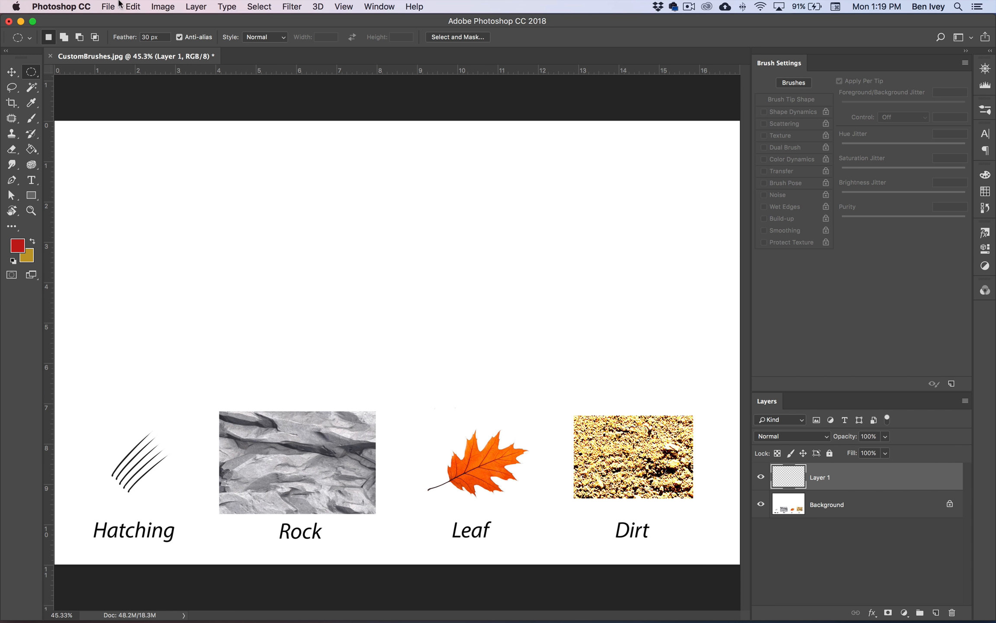
Define the selected dirt texture as a brush preset named "Bens Dirt Brush 1".
click(130, 6)
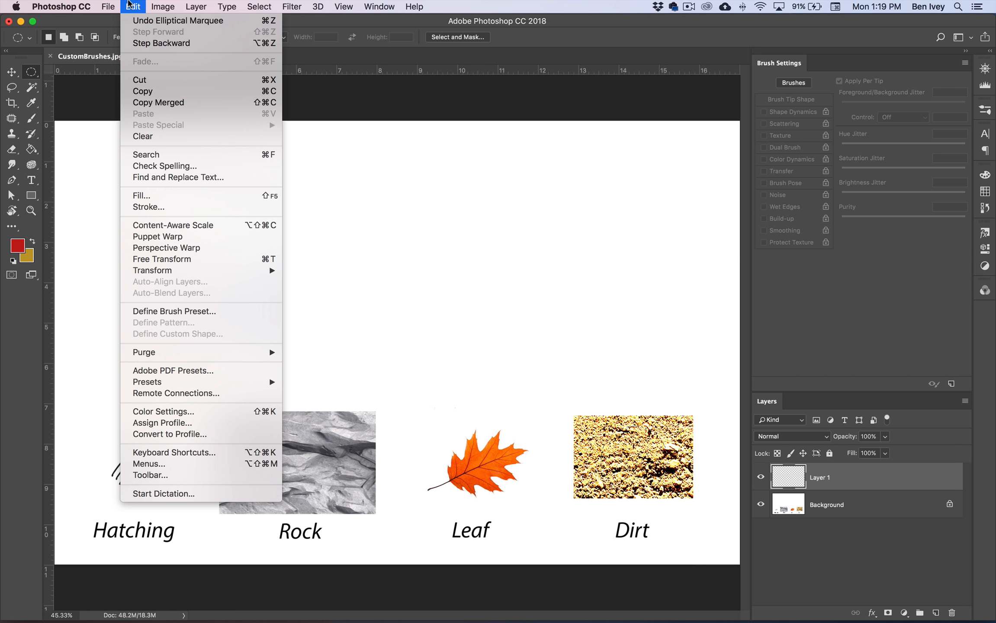
click(174, 311)
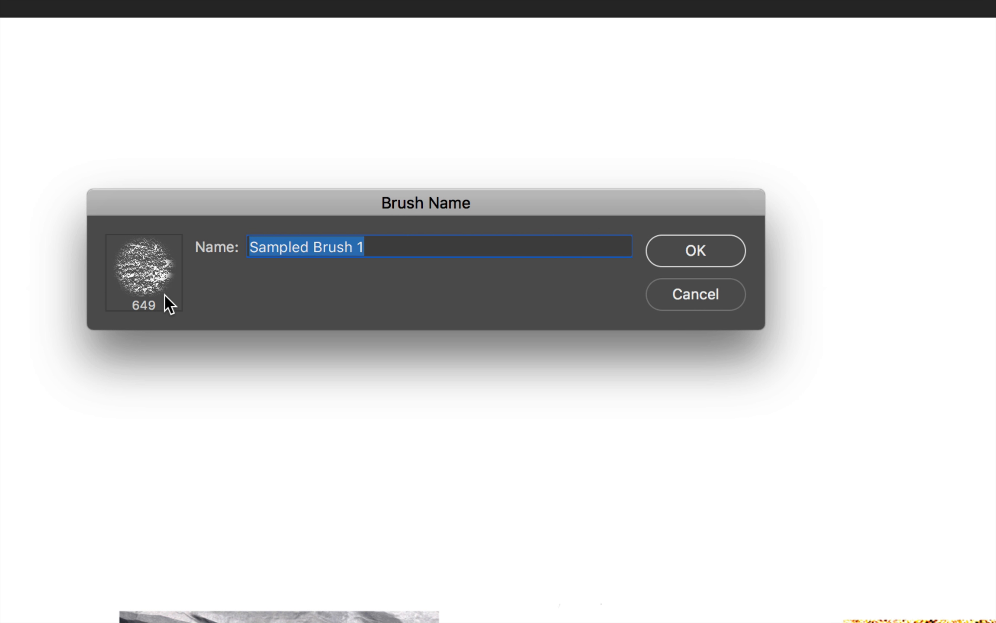
text(Bens Dirt Brush)
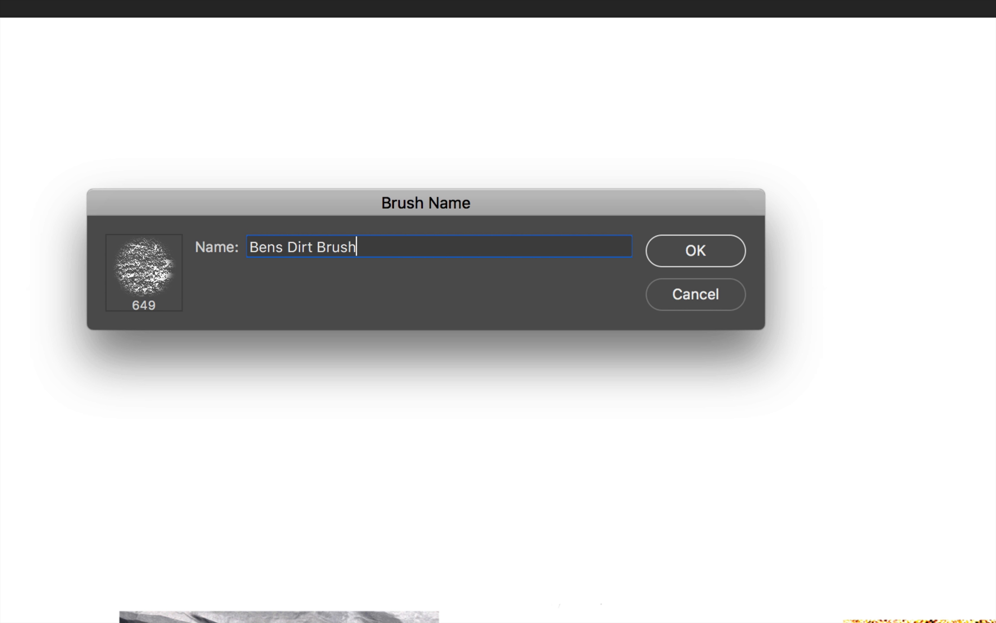
text( 1)
key(Return)
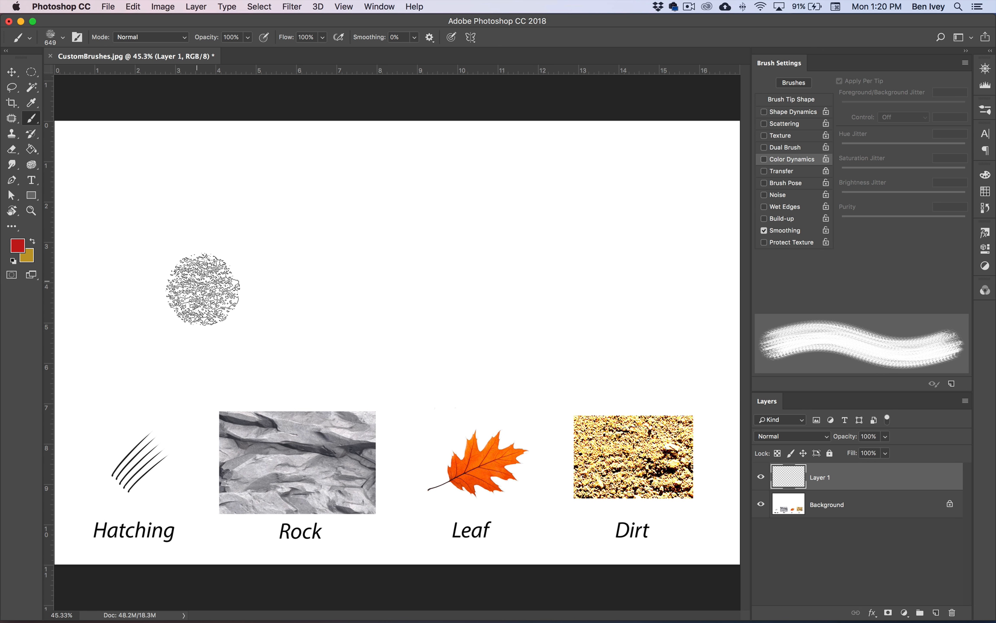
Deselect the dirt area, try a long looping red stroke with the new dirt brush, and undo it.
key(super+d)
click(258, 6)
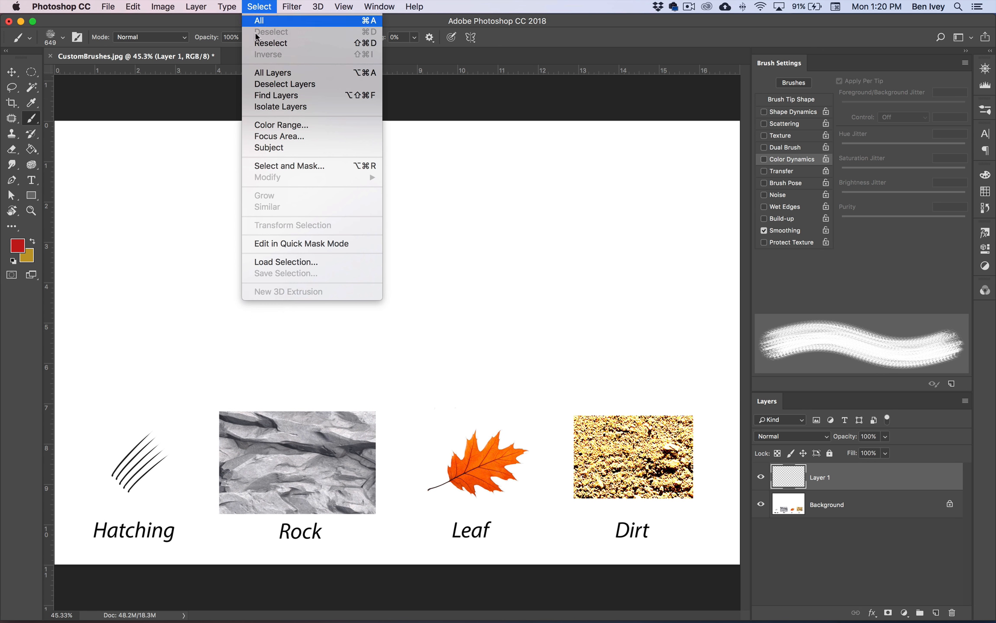
click(171, 134)
mouse_move(251, 181)
mouse_down()
mouse_move(157, 275)
mouse_move(382, 261)
mouse_move(494, 306)
mouse_move(387, 296)
mouse_move(580, 269)
mouse_move(614, 189)
mouse_move(656, 271)
mouse_up()
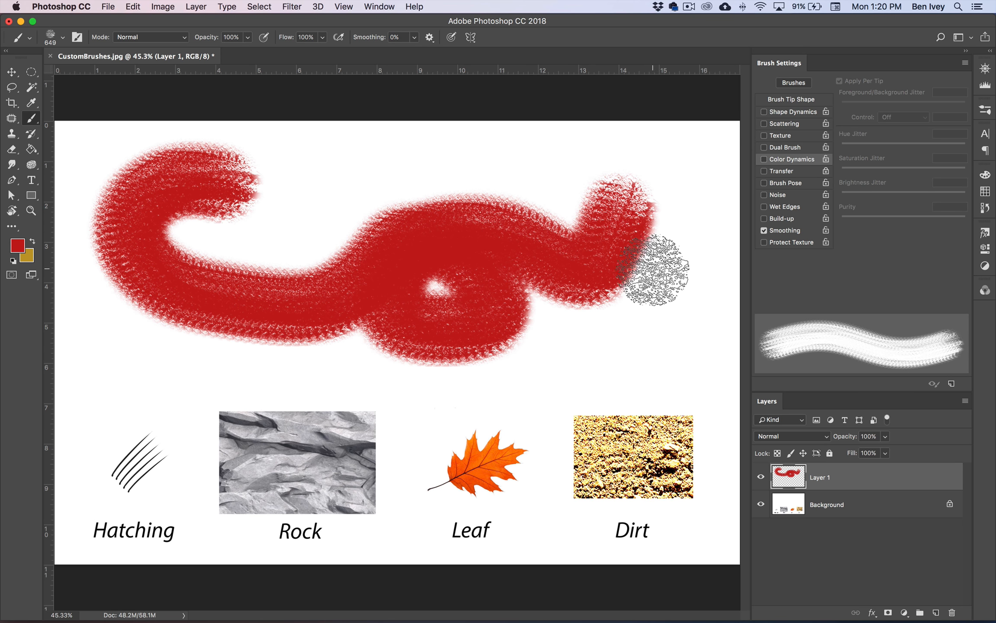
key(super+z)
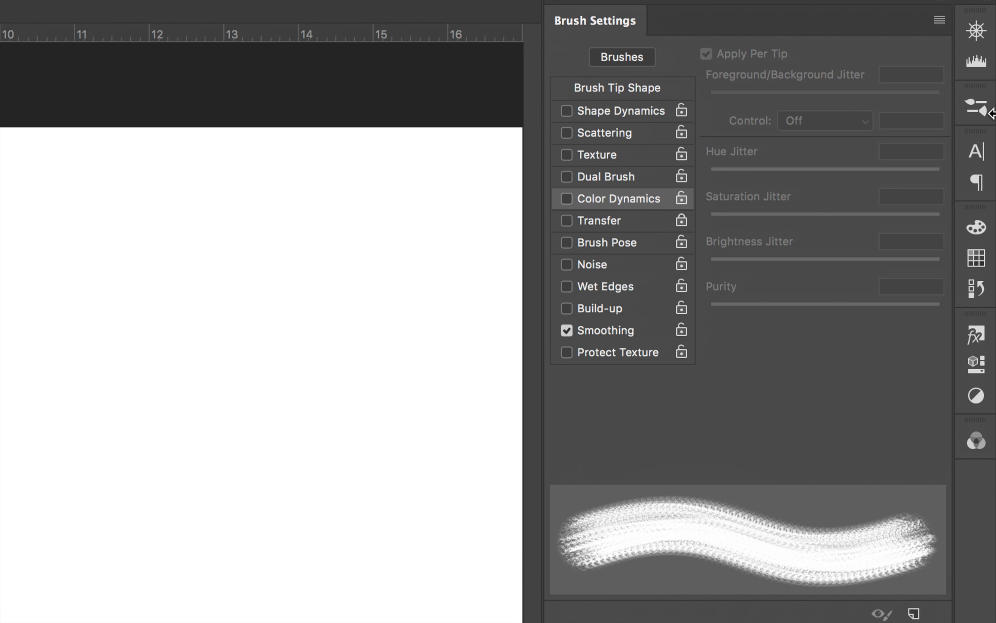
Set the dirt brush tip size to 255 px with 21% Spacing.
click(607, 90)
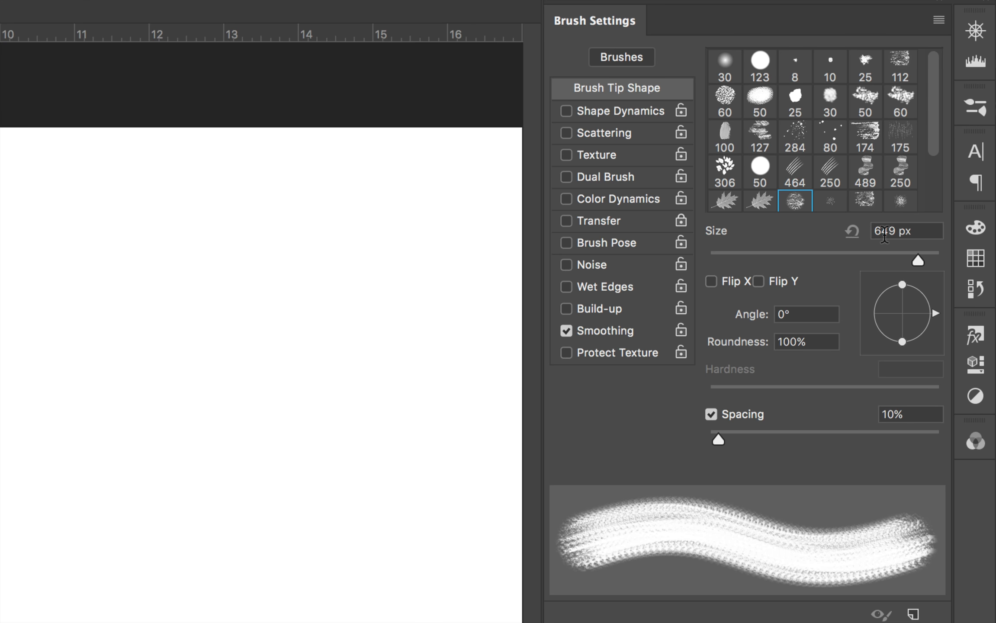
text(255)
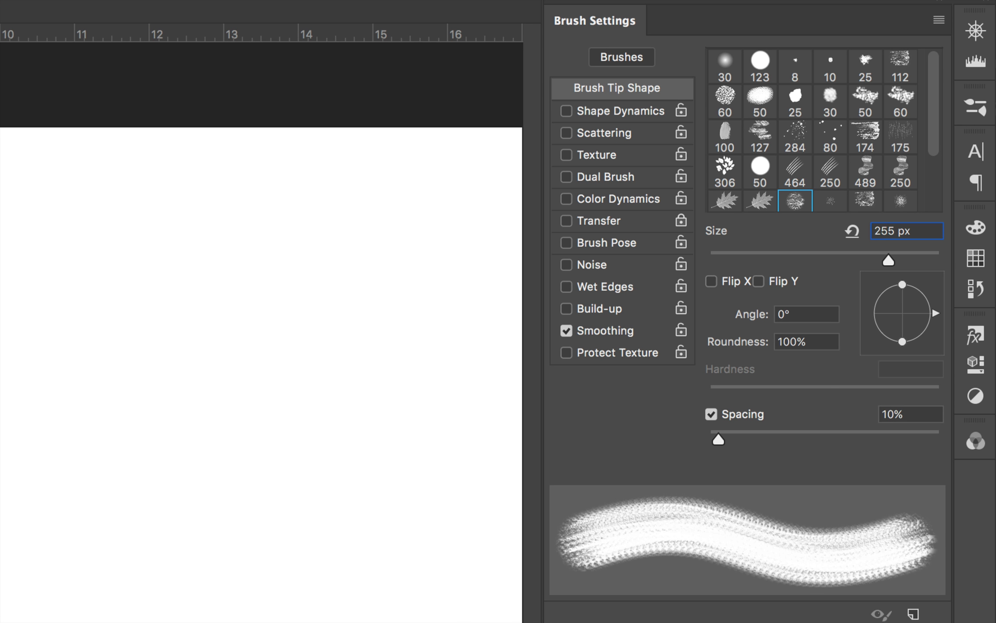
drag(718, 437, 731, 437)
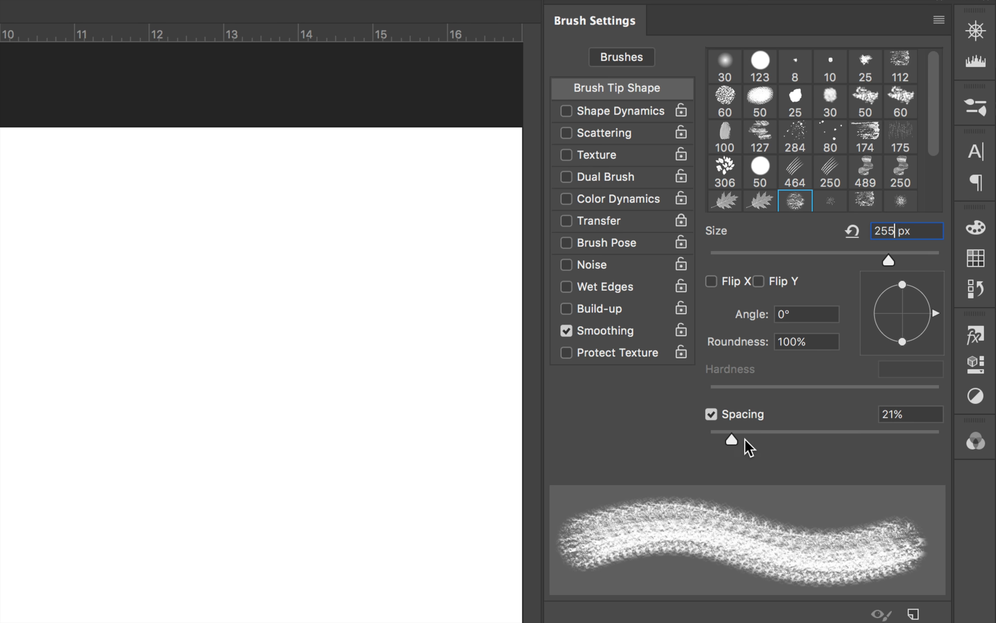
Try a dirt brush stroke and a cluster of overlapping red dabs on the blank canvas, undoing them.
mouse_move(266, 228)
mouse_down()
mouse_move(240, 374)
mouse_move(318, 329)
mouse_move(282, 396)
mouse_move(344, 382)
mouse_up()
key(ctrl+z)
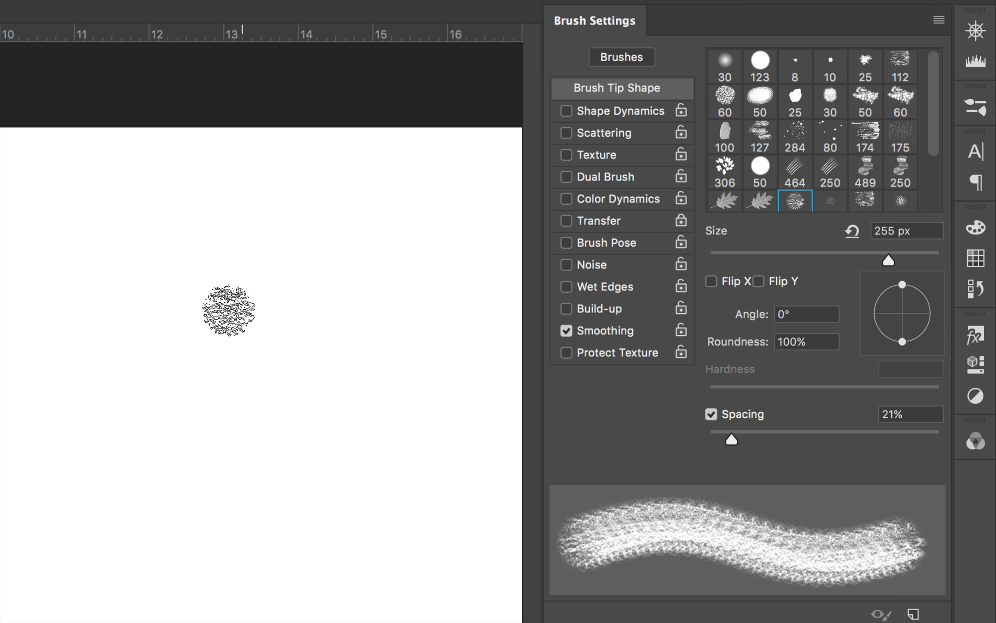
mouse_move(229, 310)
mouse_down()
mouse_move(220, 281)
mouse_move(226, 317)
mouse_move(270, 302)
mouse_move(242, 281)
mouse_move(285, 262)
mouse_up()
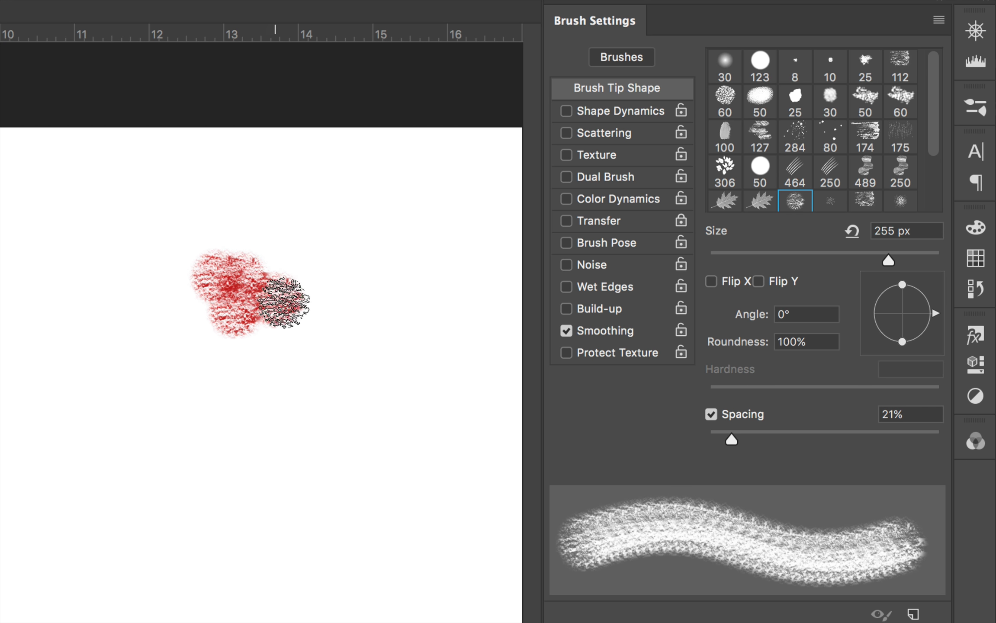
mouse_move(283, 302)
mouse_down()
mouse_move(302, 294)
mouse_move(273, 260)
mouse_up()
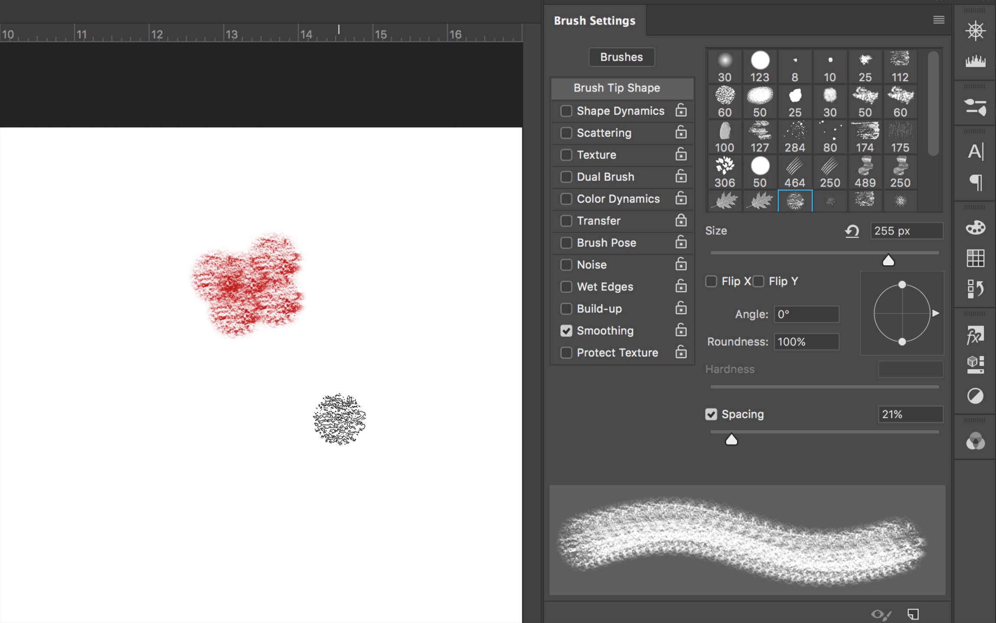
key(ctrl+z)
key(ctrl+z)
key(ctrl+z)
key(ctrl+z)
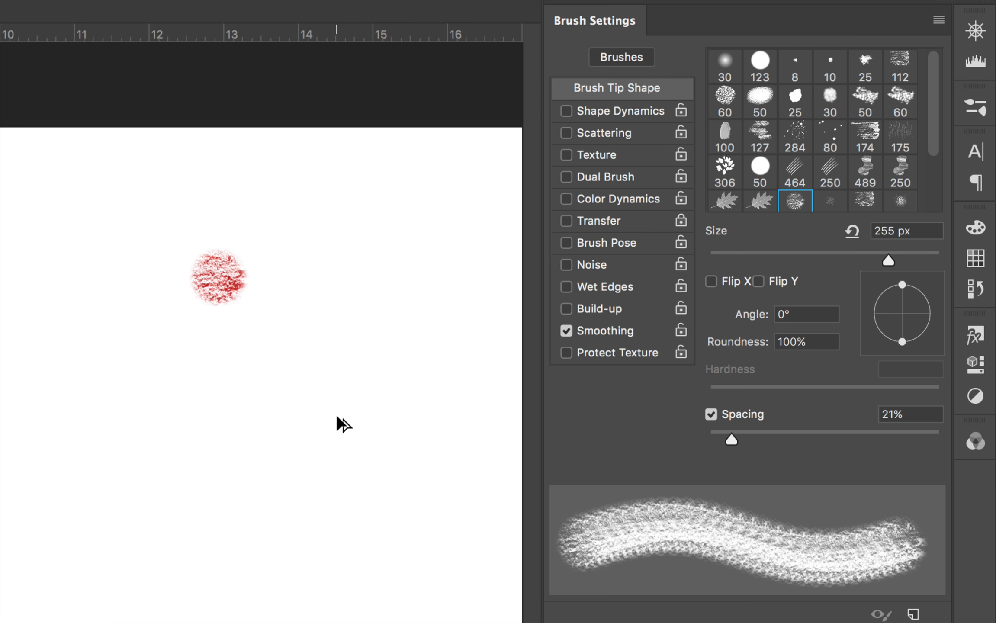
Undo the last test dab and enable Shape Dynamics for the dirt brush with 100% Angle Jitter.
key(ctrl+z)
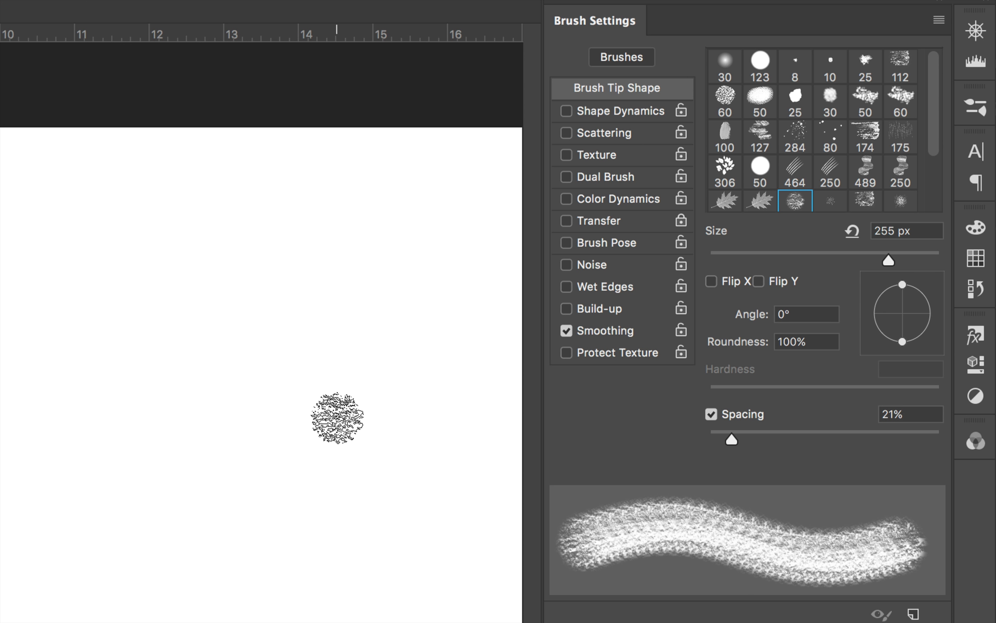
click(612, 113)
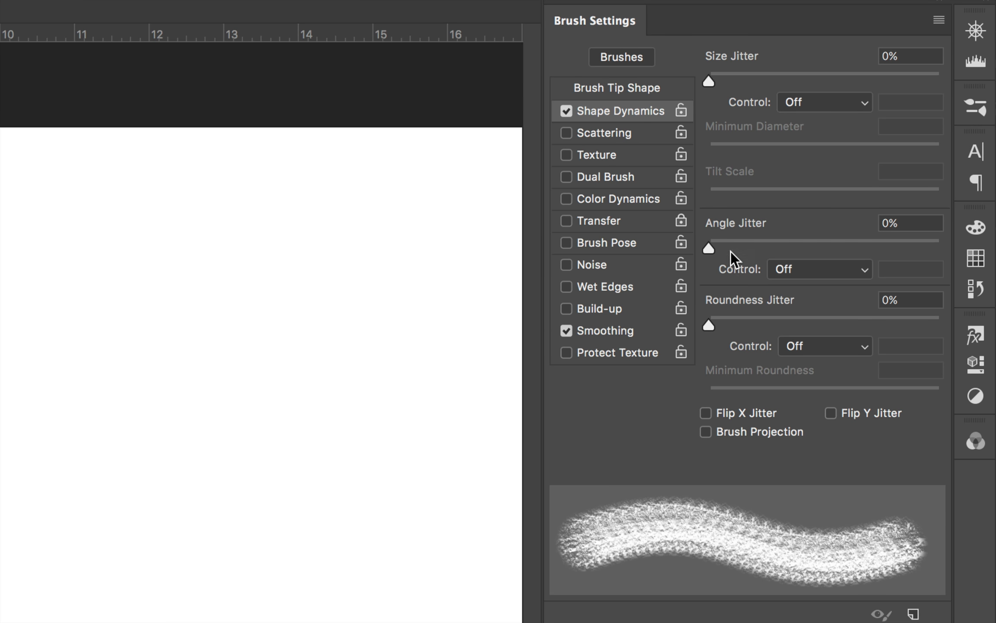
drag(731, 251, 978, 250)
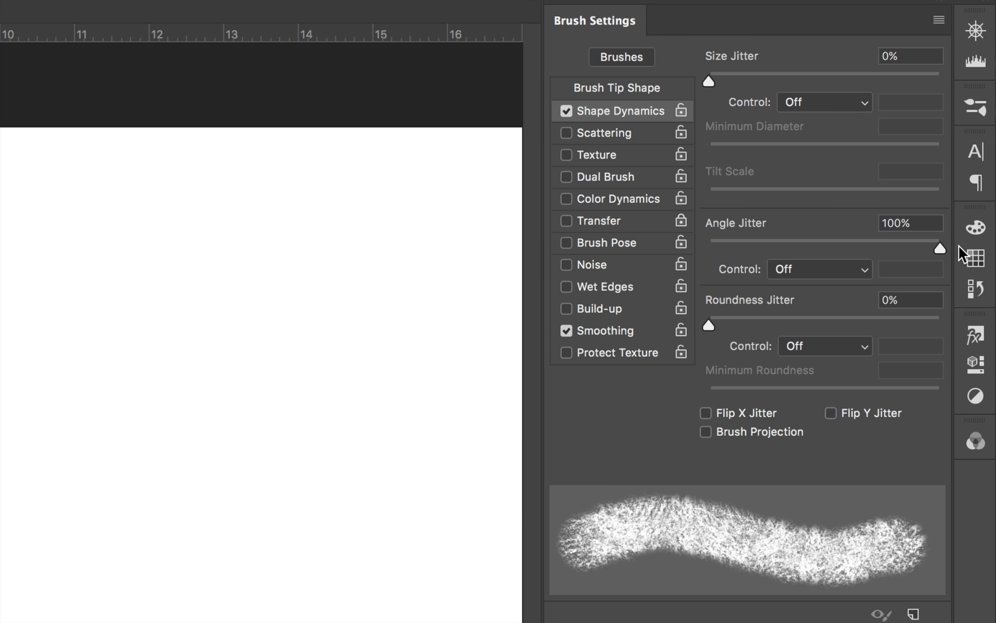
Try long looping red strokes with the angle-jittered dirt brush on the blank canvas, and undo them.
mouse_move(290, 229)
mouse_down()
mouse_move(239, 407)
mouse_move(364, 271)
mouse_up()
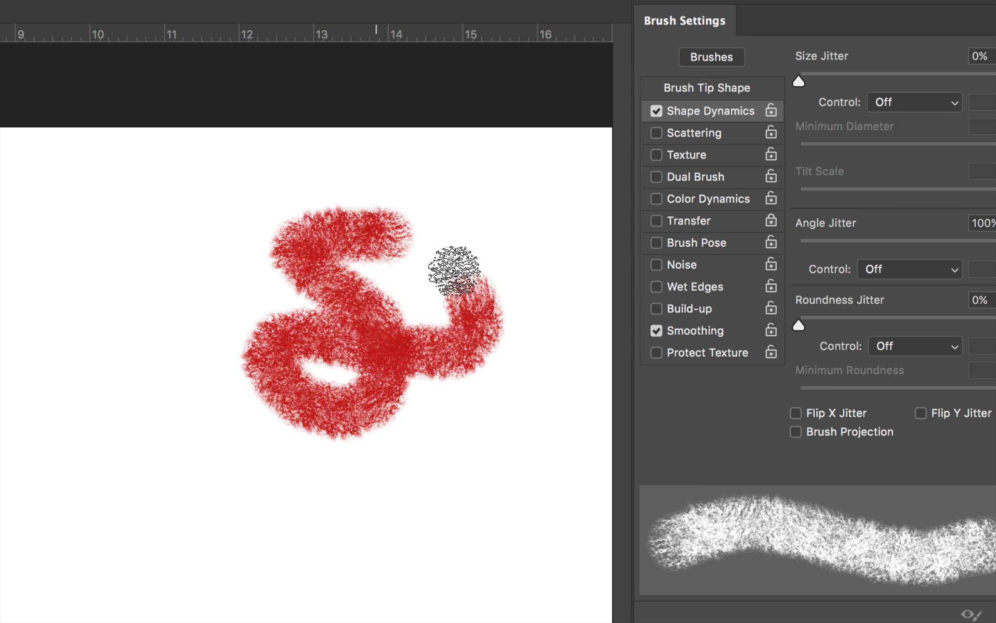
mouse_move(454, 270)
mouse_down()
mouse_move(440, 308)
mouse_move(457, 393)
mouse_move(427, 436)
mouse_move(307, 447)
mouse_move(232, 396)
mouse_move(275, 287)
mouse_move(211, 225)
mouse_move(189, 220)
mouse_move(167, 384)
mouse_move(216, 489)
mouse_move(316, 513)
mouse_move(376, 507)
mouse_move(464, 476)
mouse_move(499, 369)
mouse_up()
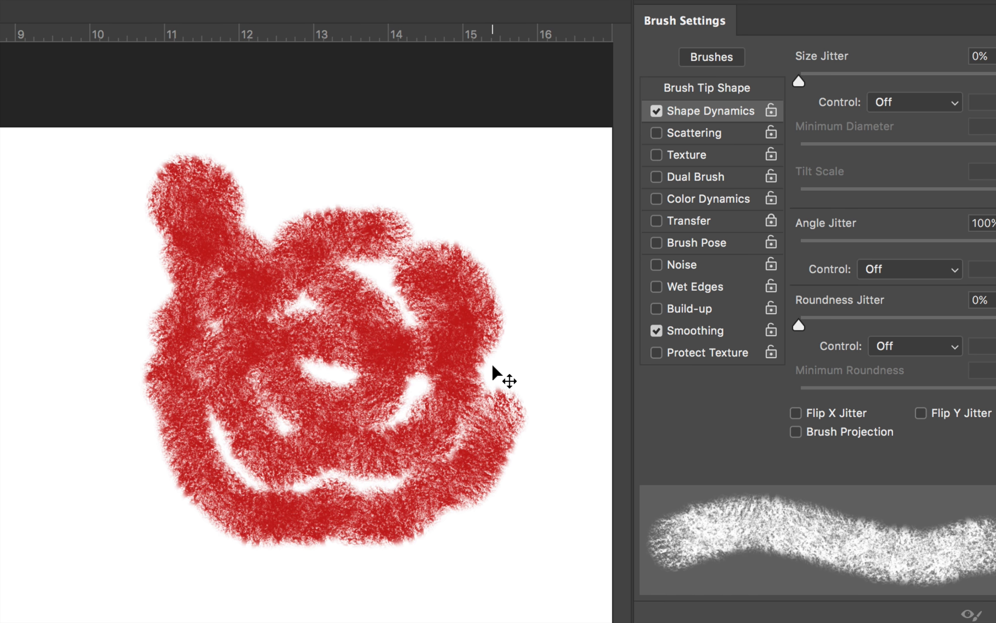
key(ctrl+z)
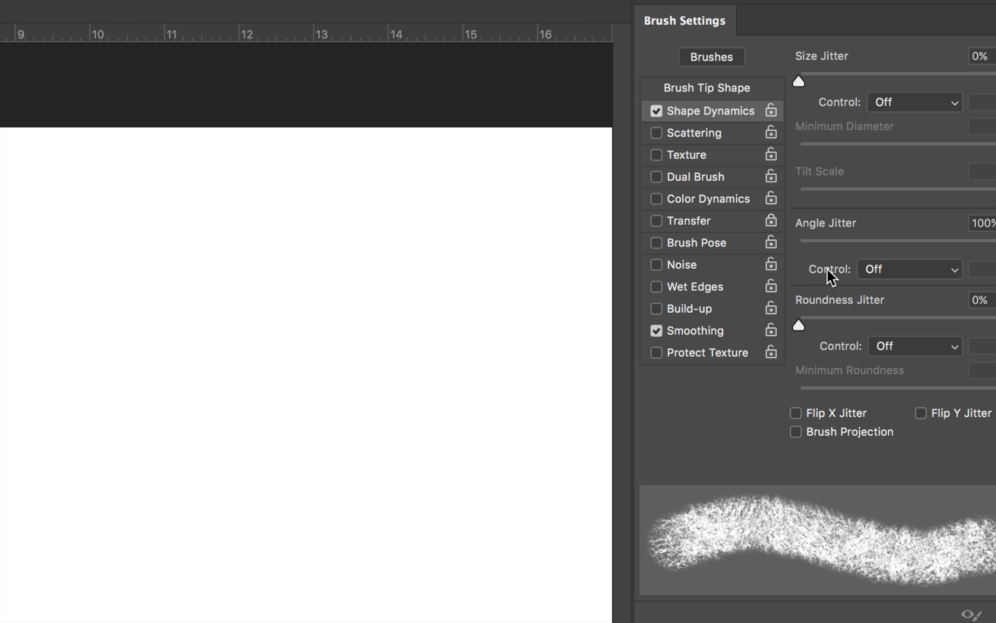
Enable Dual Brush with the 250 px hatch tip, try an overlapping red stroke, and undo it.
click(610, 184)
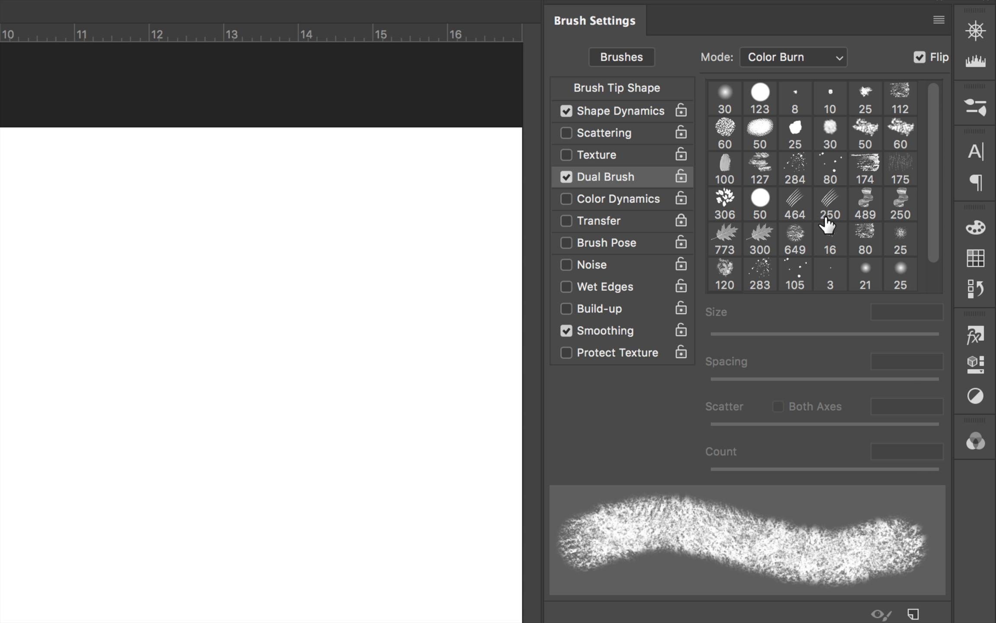
click(828, 199)
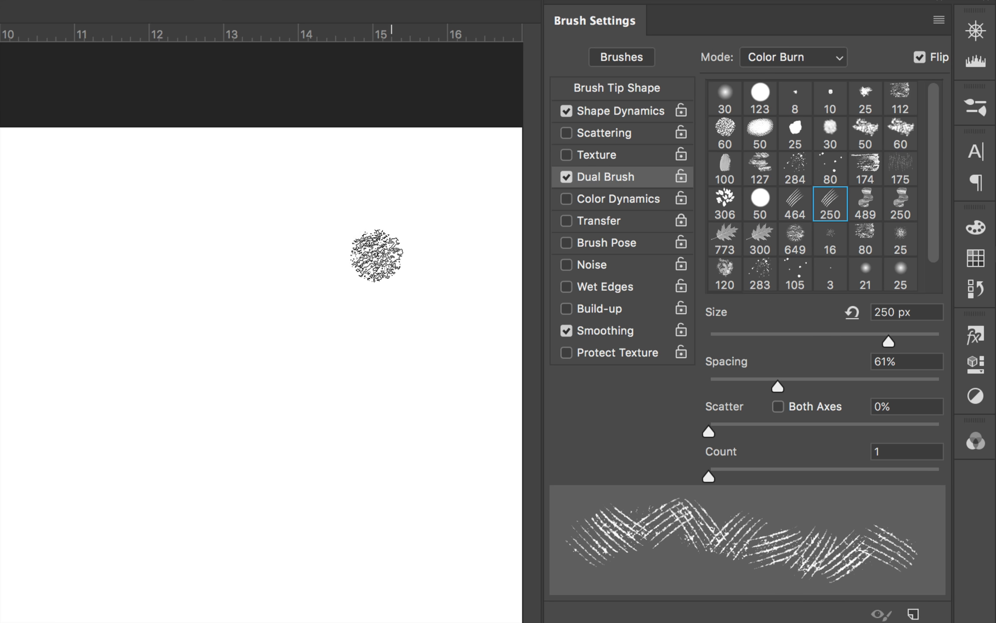
mouse_move(315, 226)
mouse_down()
mouse_move(227, 249)
mouse_move(347, 332)
mouse_move(208, 364)
mouse_move(277, 333)
mouse_move(261, 328)
mouse_move(303, 357)
mouse_move(423, 342)
mouse_move(360, 267)
mouse_move(368, 352)
mouse_move(261, 478)
mouse_up()
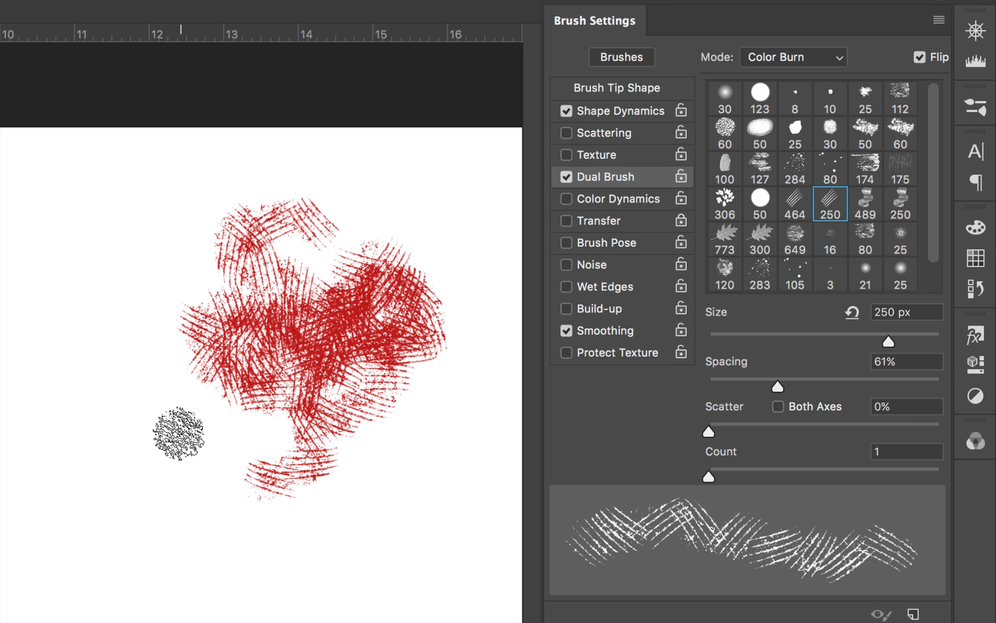
key(super+z)
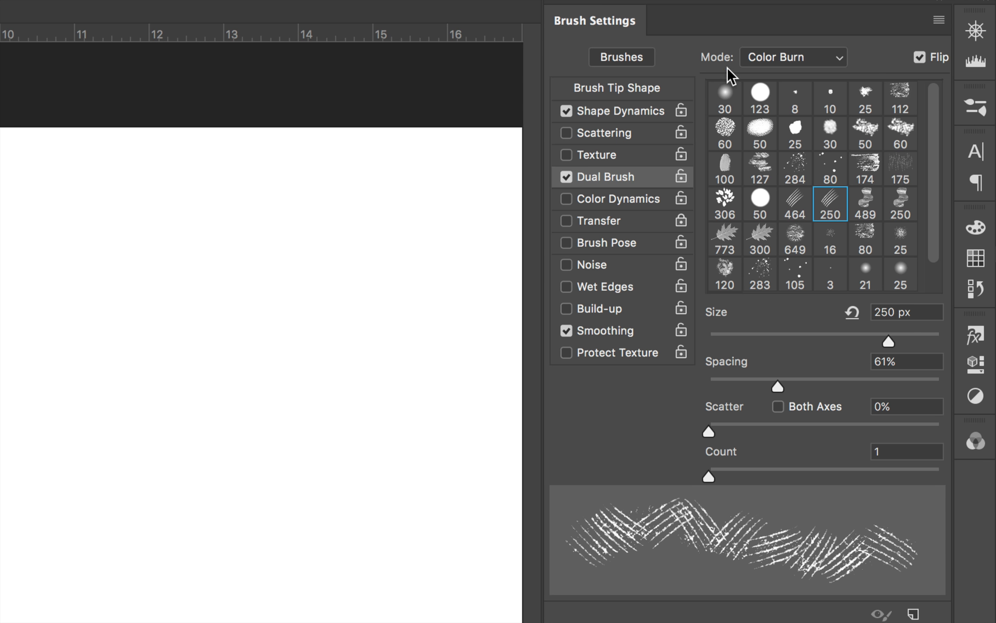
Set the Dual Brush mode to Linear Height, try a red stroke, and undo it.
click(786, 58)
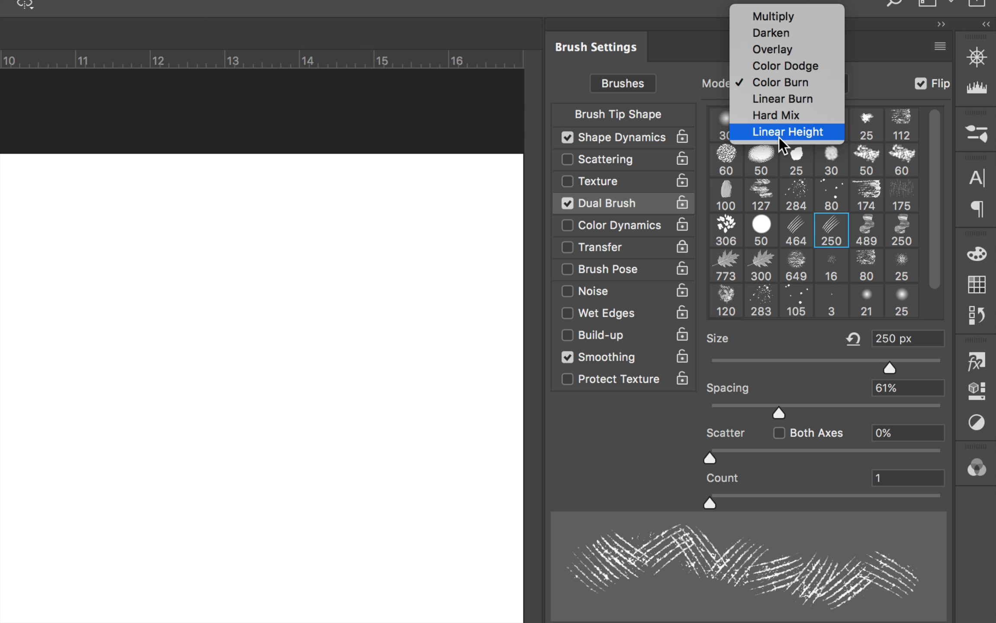
click(781, 132)
mouse_move(302, 264)
mouse_down()
mouse_move(202, 299)
mouse_move(290, 430)
mouse_move(150, 387)
mouse_move(283, 405)
mouse_move(353, 281)
mouse_move(353, 395)
mouse_move(288, 505)
mouse_move(257, 446)
mouse_move(169, 499)
mouse_move(176, 530)
mouse_move(215, 512)
mouse_up()
key(ctrl+z)
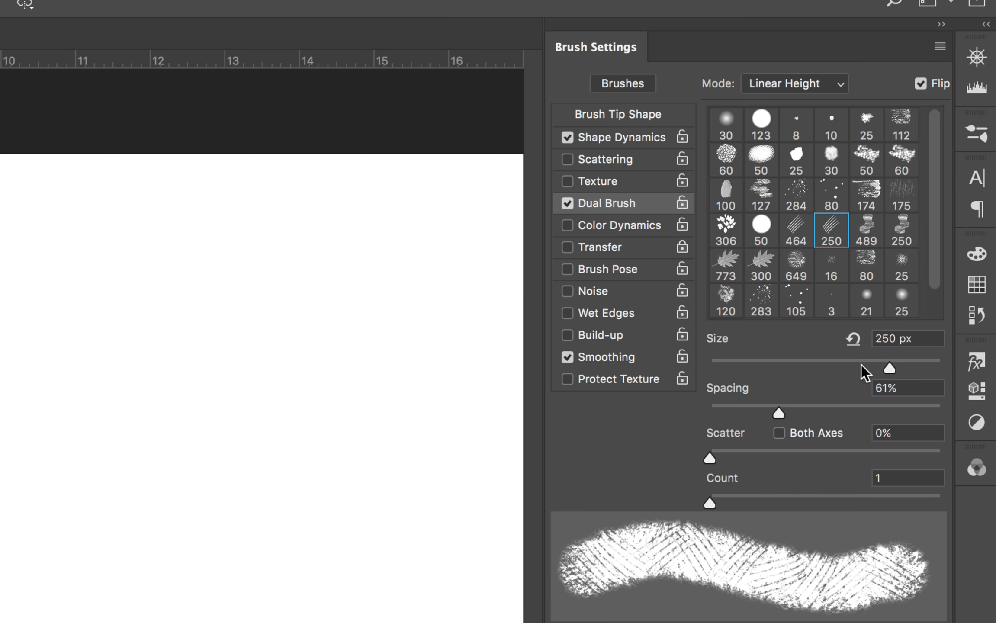
Set the hatch tip of the dual brush to 349 px with 10% Spacing, and paint looping red test strokes.
mouse_move(890, 367)
mouse_down()
mouse_move(850, 368)
mouse_move(909, 368)
mouse_move(900, 368)
mouse_up()
mouse_move(270, 284)
mouse_down()
mouse_move(180, 342)
mouse_move(326, 432)
mouse_move(318, 407)
mouse_move(422, 401)
mouse_move(427, 318)
mouse_up()
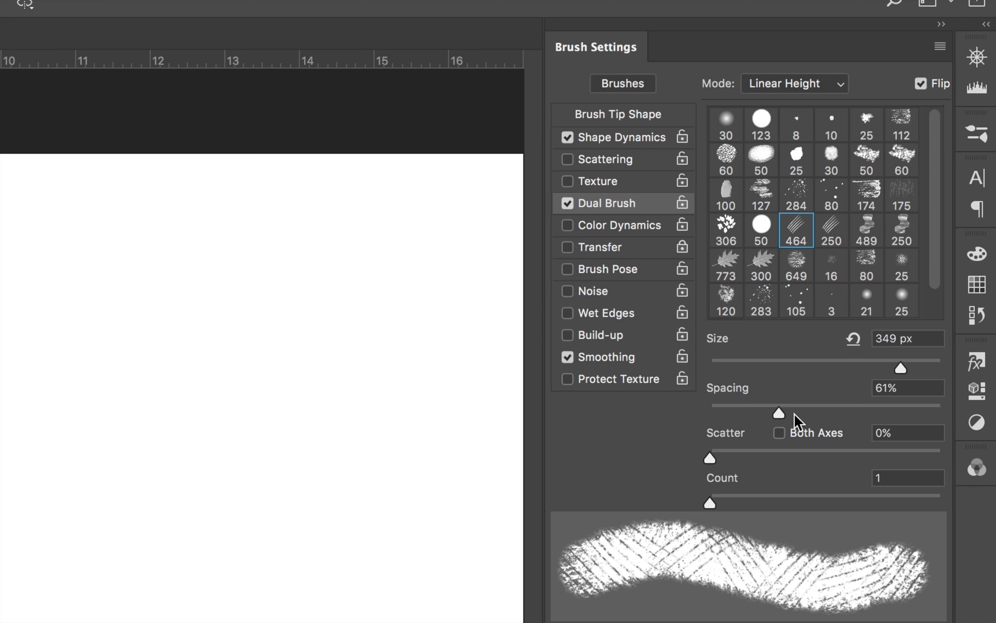
drag(781, 415, 722, 419)
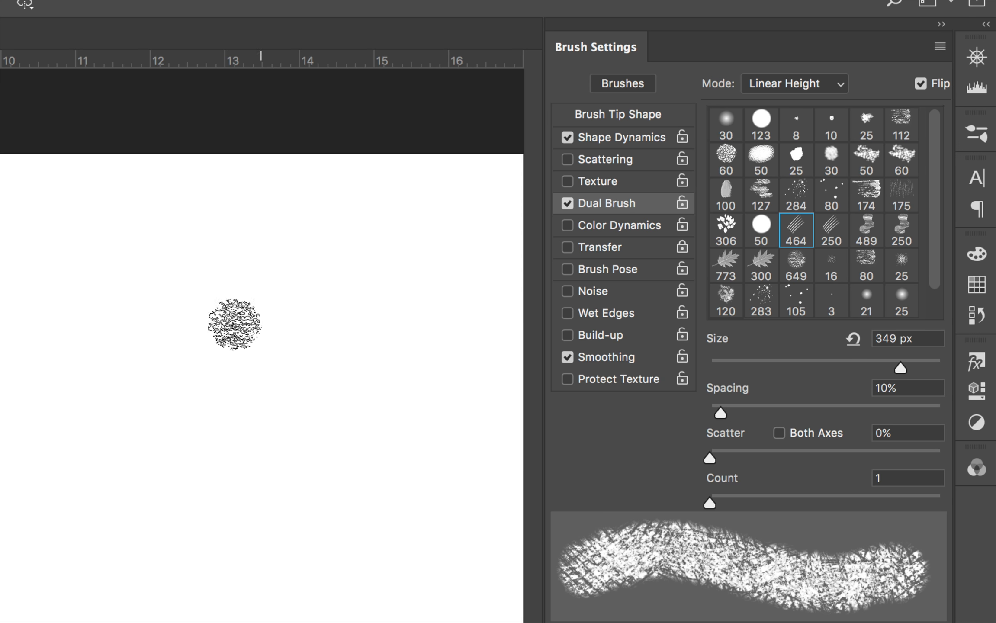
mouse_move(234, 320)
mouse_down()
mouse_move(171, 301)
mouse_move(201, 412)
mouse_move(250, 360)
mouse_move(326, 473)
mouse_move(387, 373)
mouse_move(371, 303)
mouse_move(426, 354)
mouse_up()
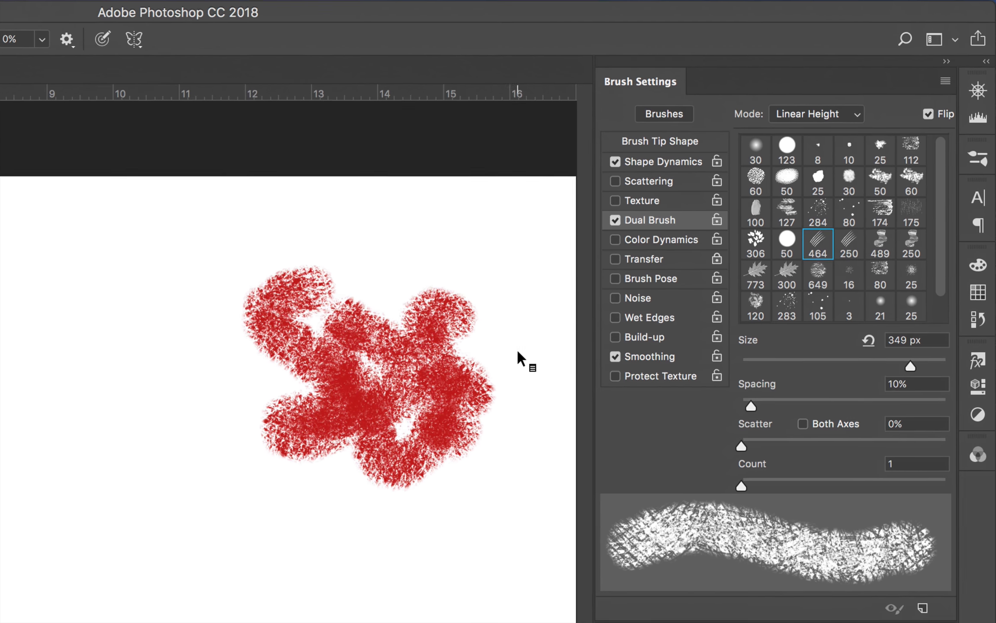
Save the modified dirt brush as a new preset named "Bens Dirt Brush 2" without capturing size or tool settings.
click(916, 622)
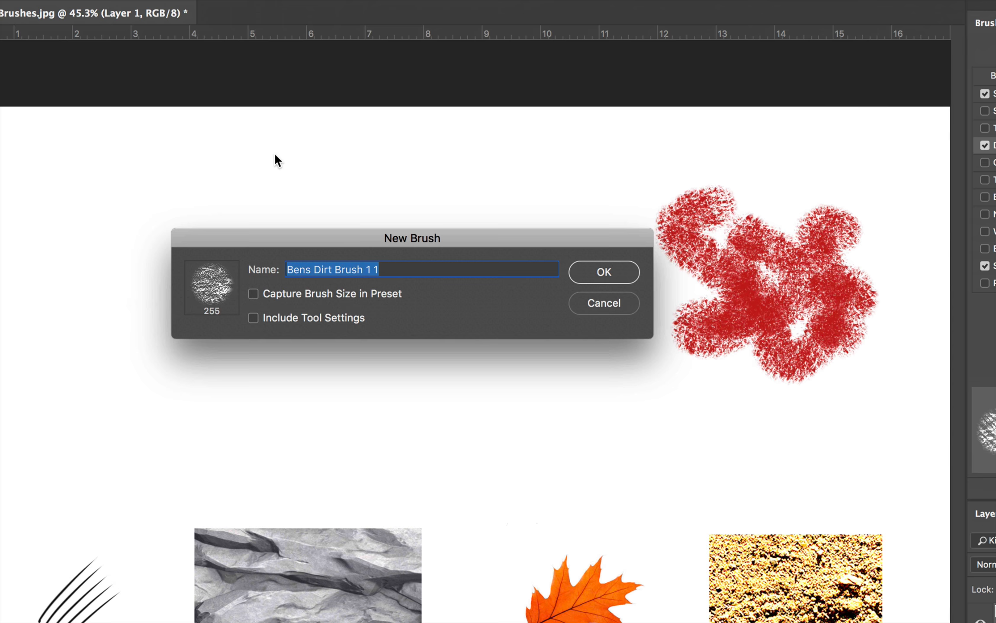
key(Right)
key(BackSpace)
key(BackSpace)
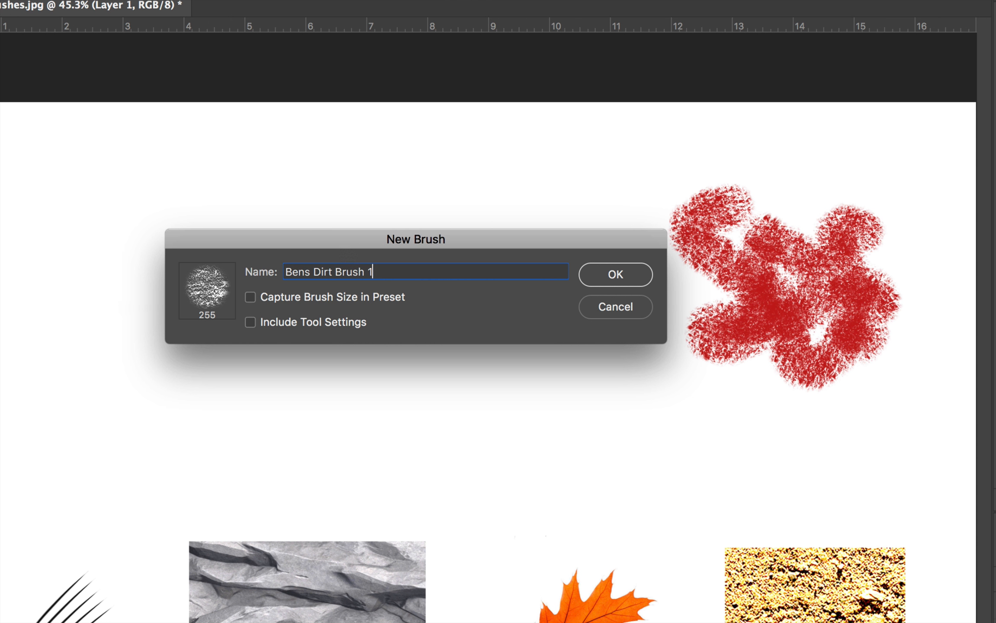
click(641, 264)
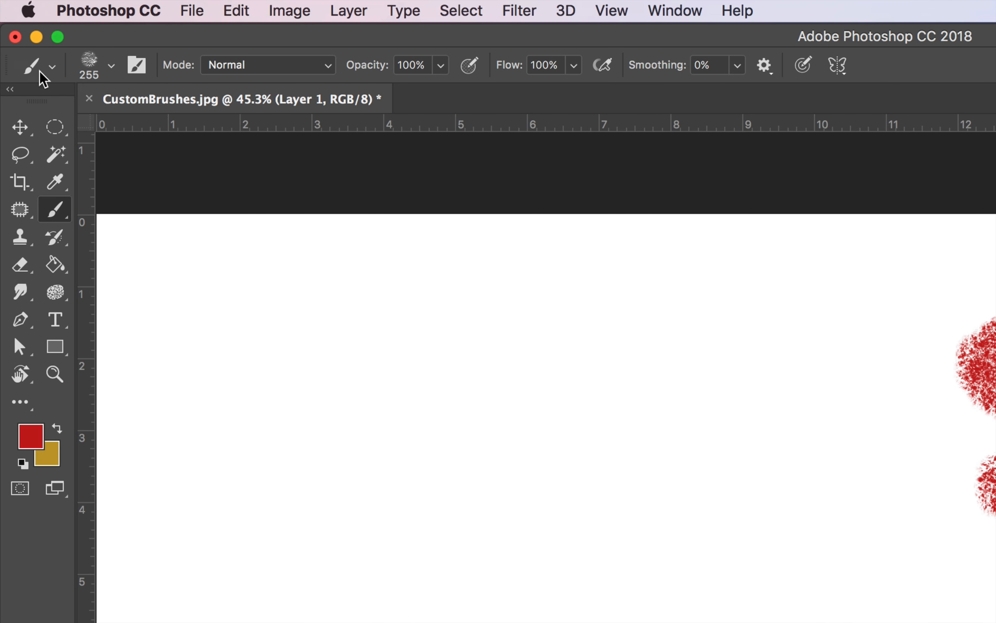
Browse the saved brush presets and delete the "Ben's Hatch 1" preset.
click(63, 38)
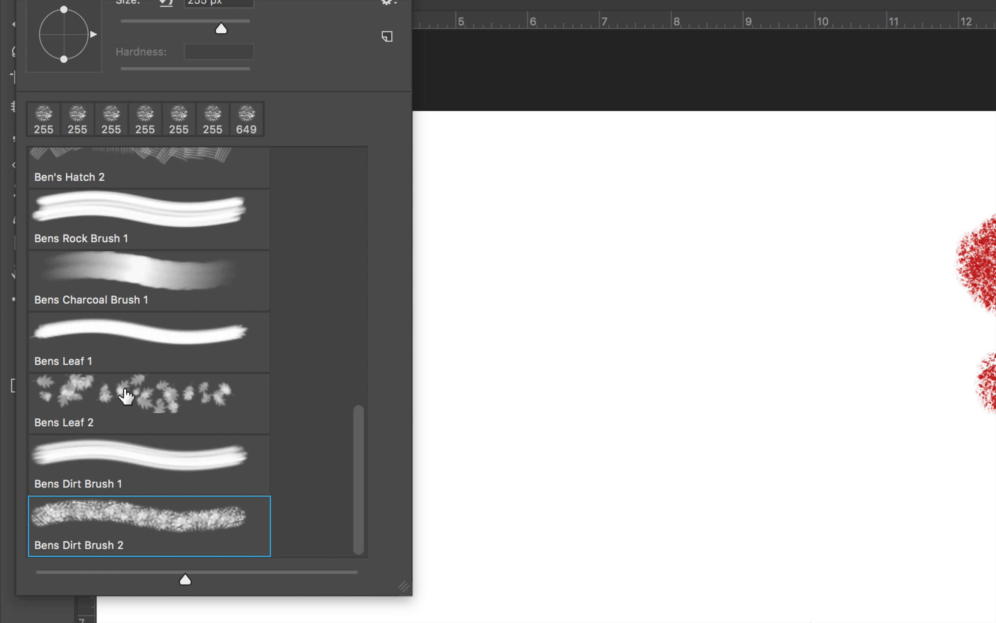
scroll(125, 396, up, 5)
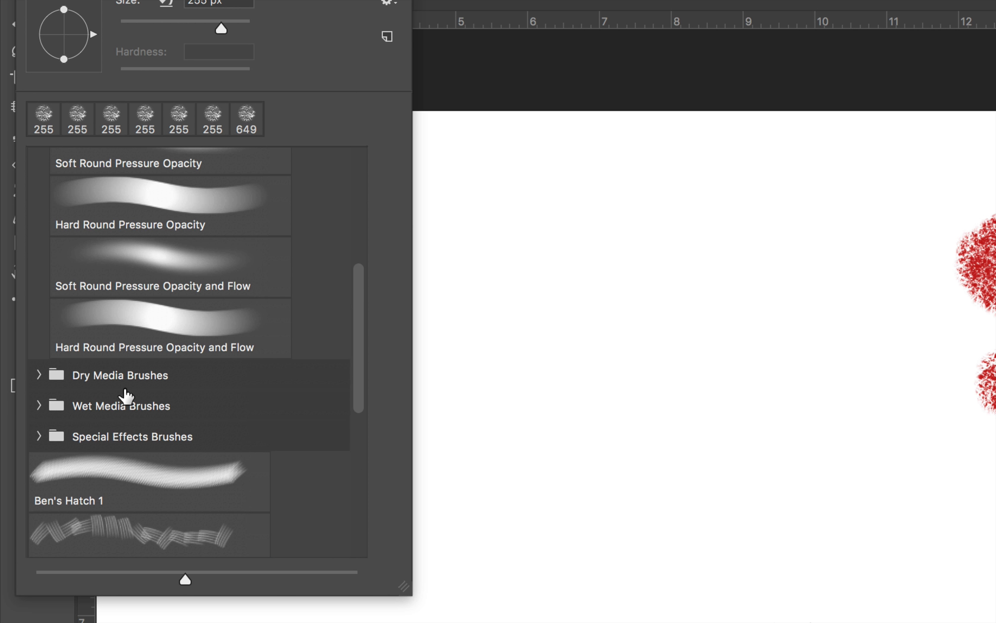
scroll(126, 396, down, 5)
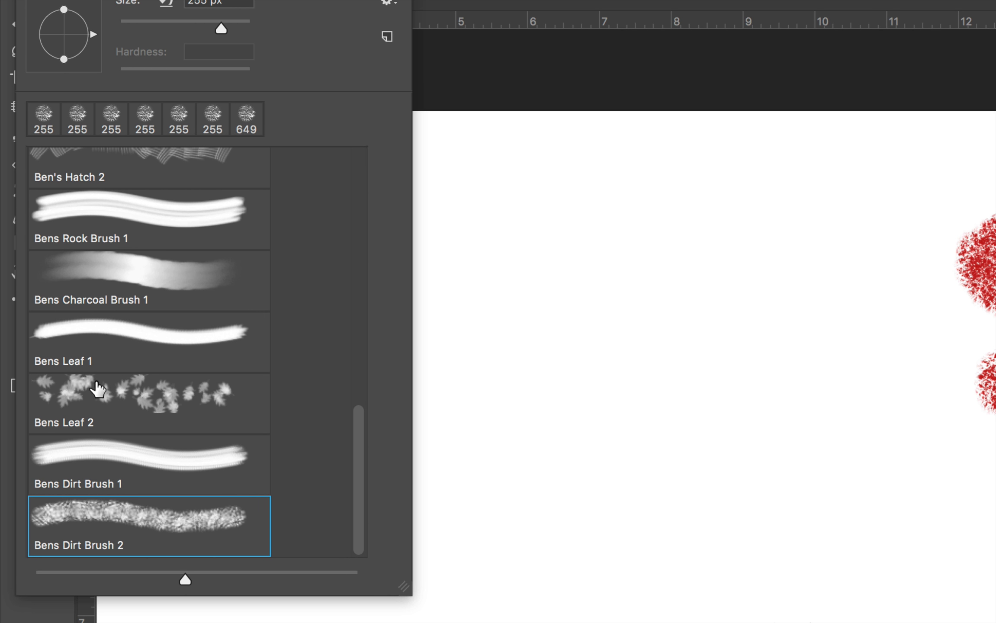
scroll(164, 391, up, 1)
scroll(164, 392, up, 8)
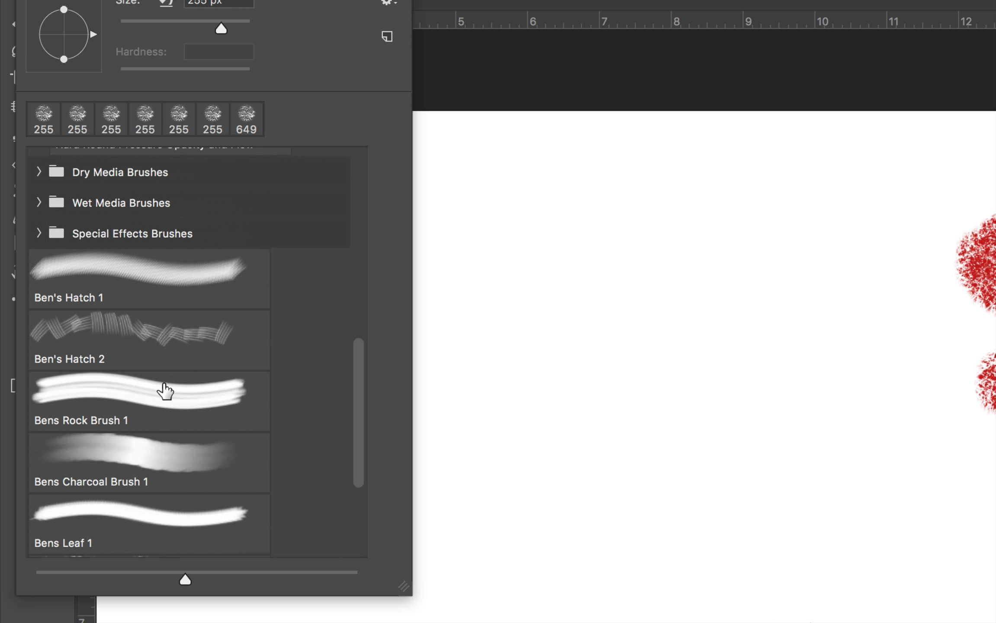
scroll(161, 392, down, 2)
click(67, 333)
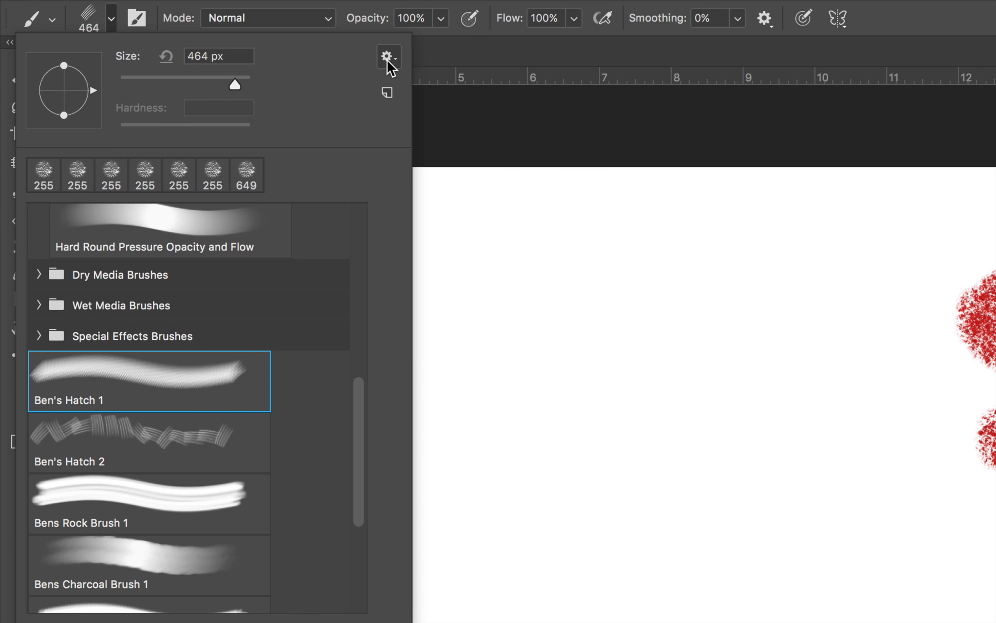
click(388, 57)
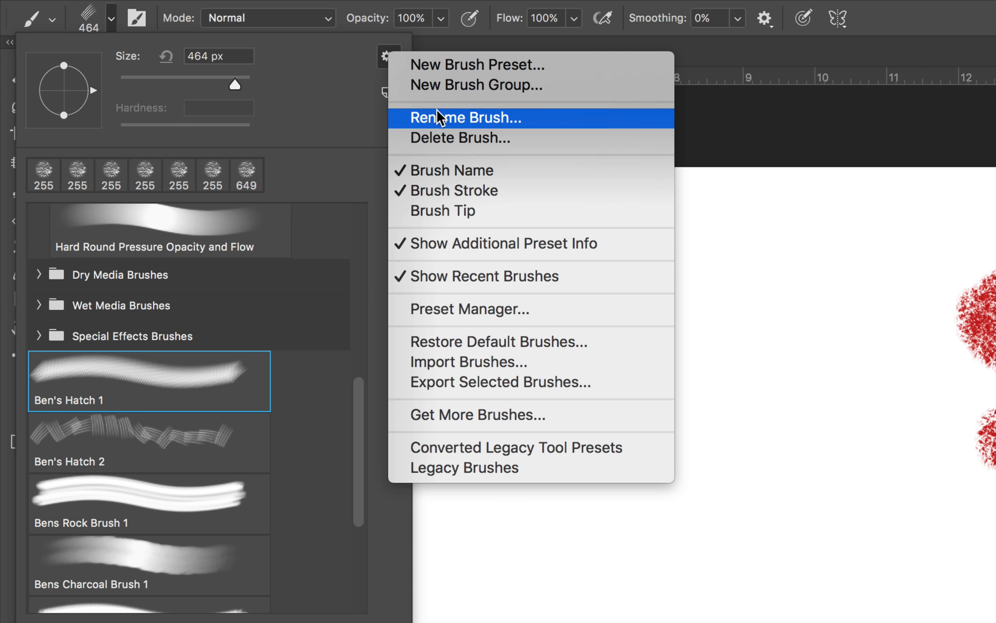
click(438, 137)
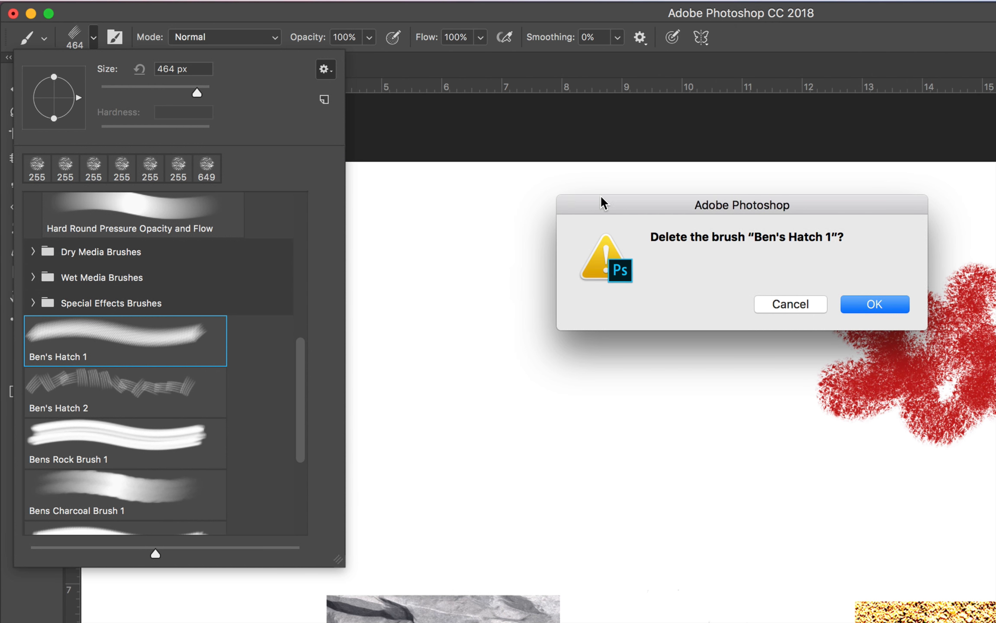
drag(604, 204, 503, 202)
click(798, 304)
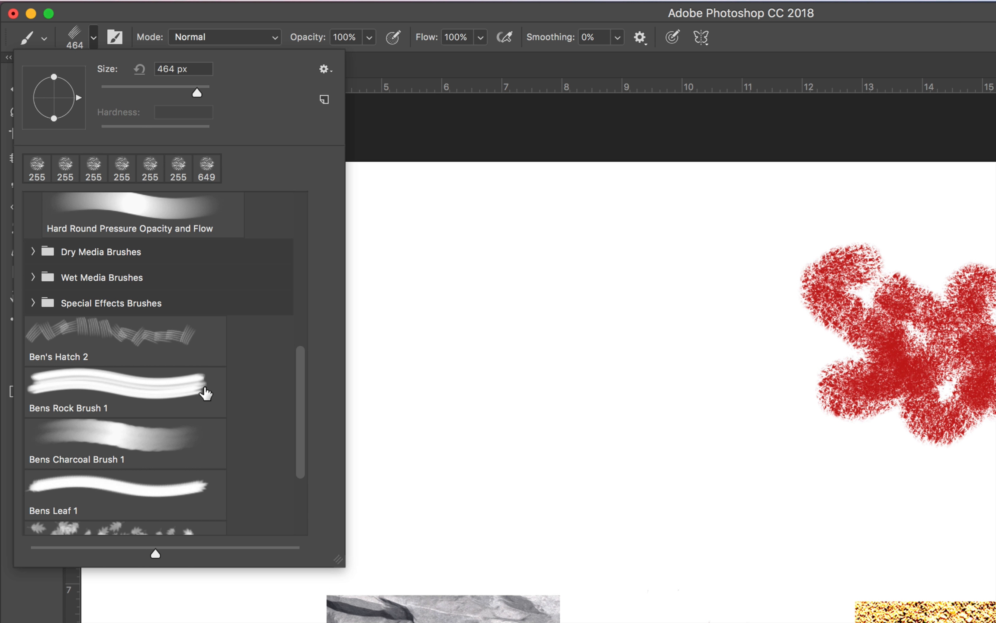
Delete the "Bens Rock Brush 1" preset from the brush presets.
click(56, 405)
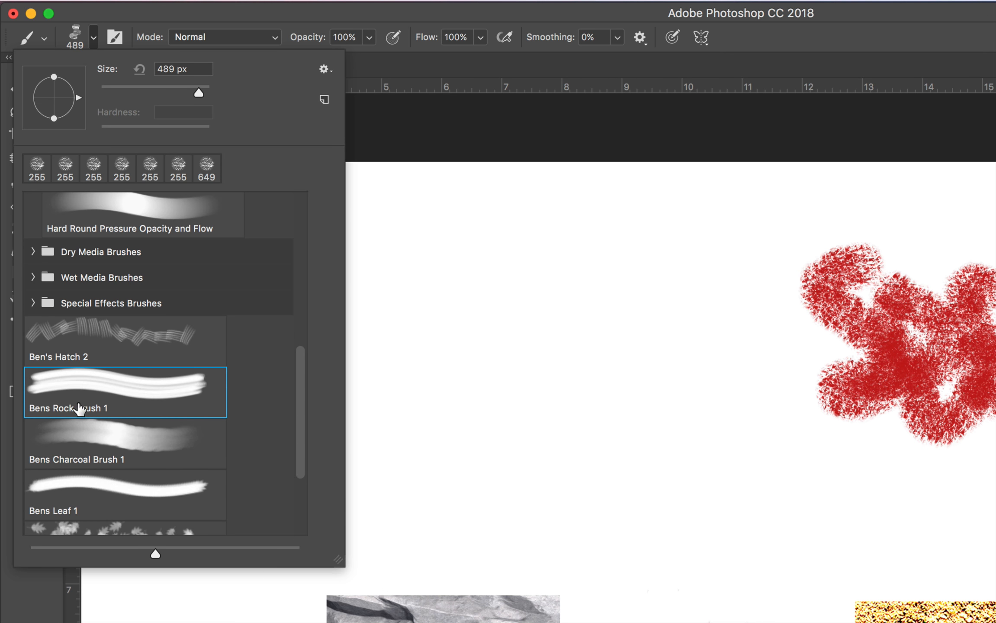
click(324, 69)
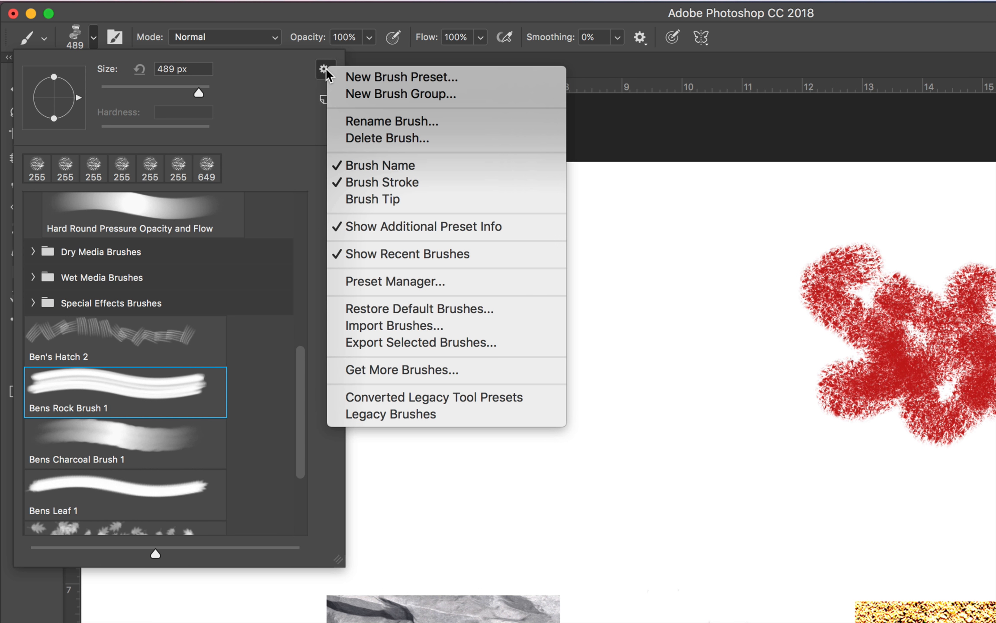
click(377, 138)
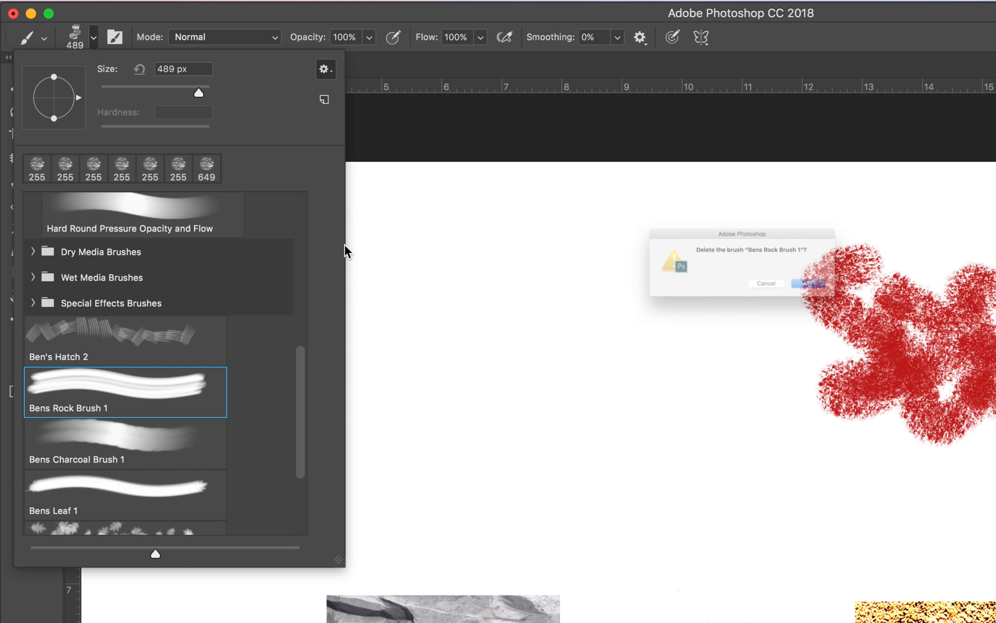
click(843, 306)
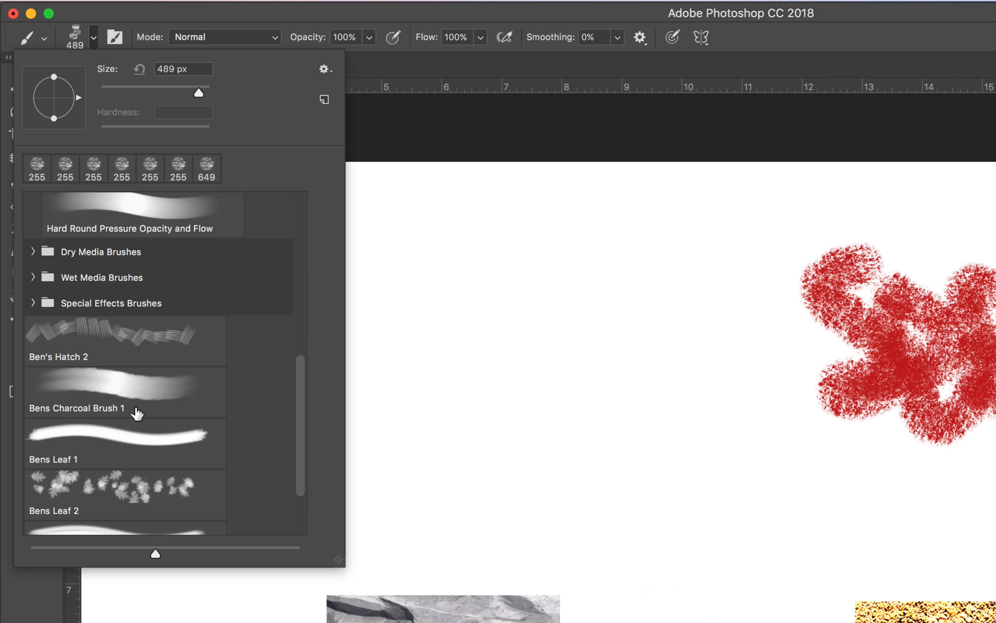
Group the custom presets from "Ben's Hatch 2" through "Bens Dirt Brush 2" into a new brush group named "Ben's Brushes", and collapse it.
scroll(130, 411, down, 1)
scroll(130, 411, down, 3)
scroll(129, 411, up, 3)
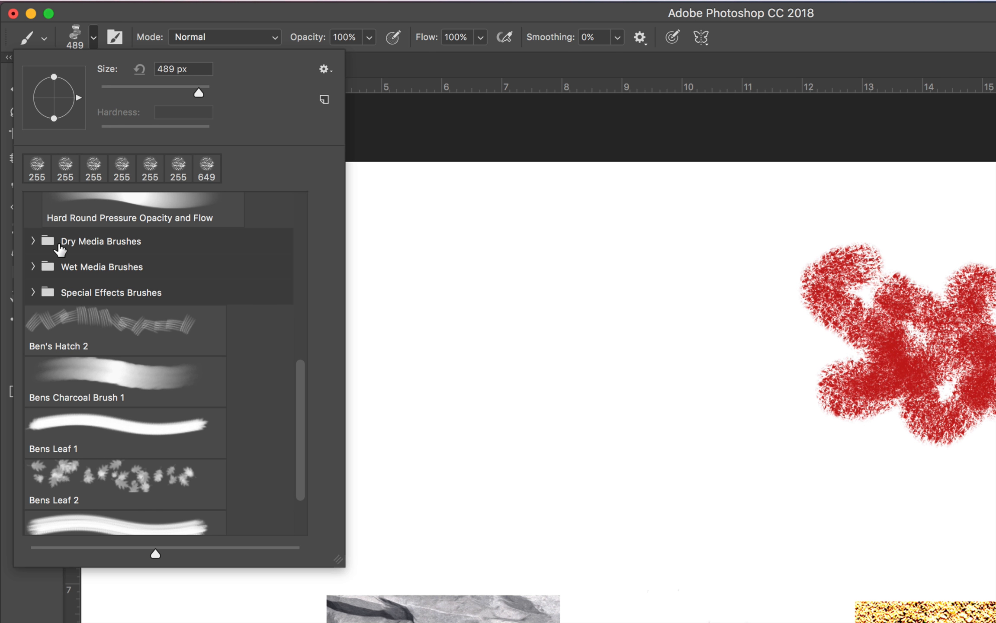
click(91, 338)
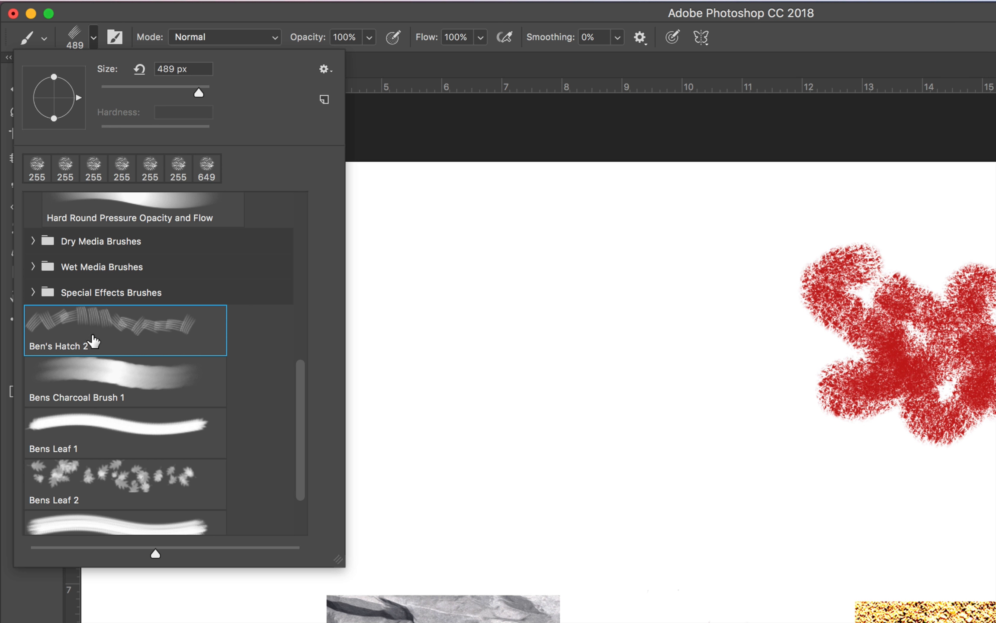
shift+click(101, 382)
shift+click(118, 423)
scroll(117, 426, down, 2)
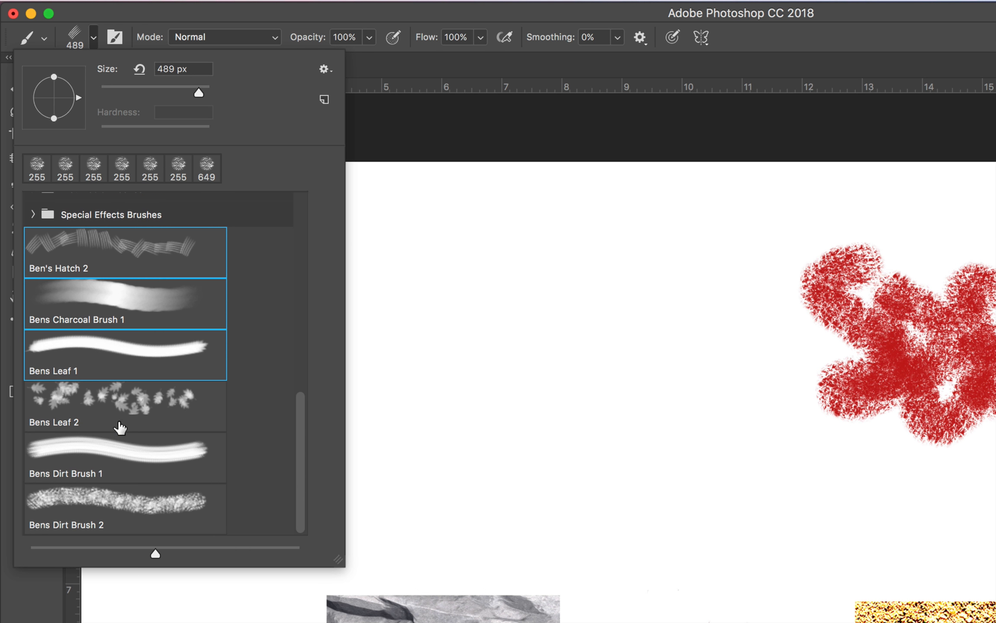
shift+click(126, 503)
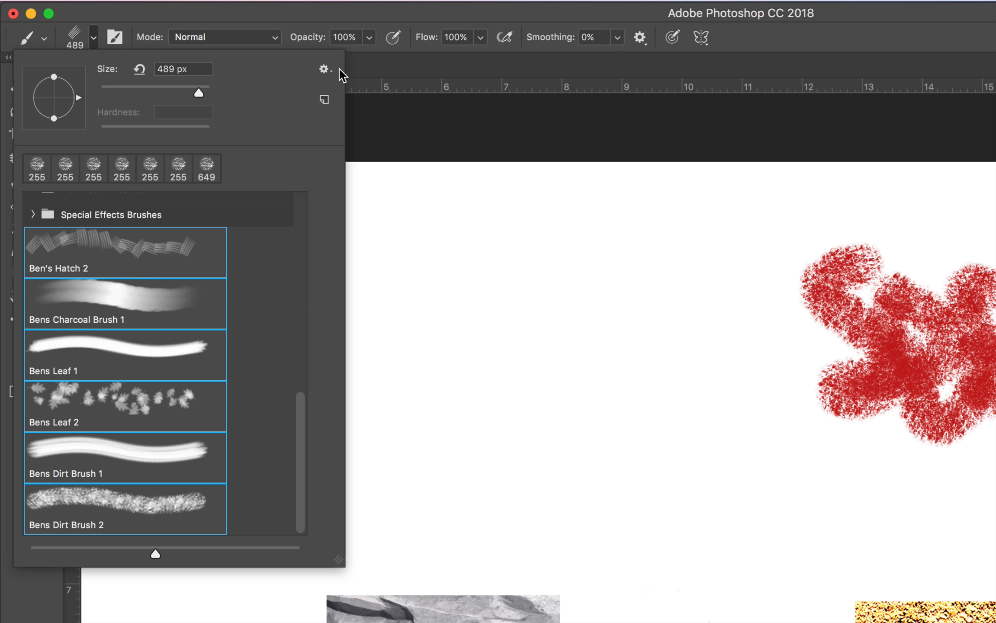
click(324, 70)
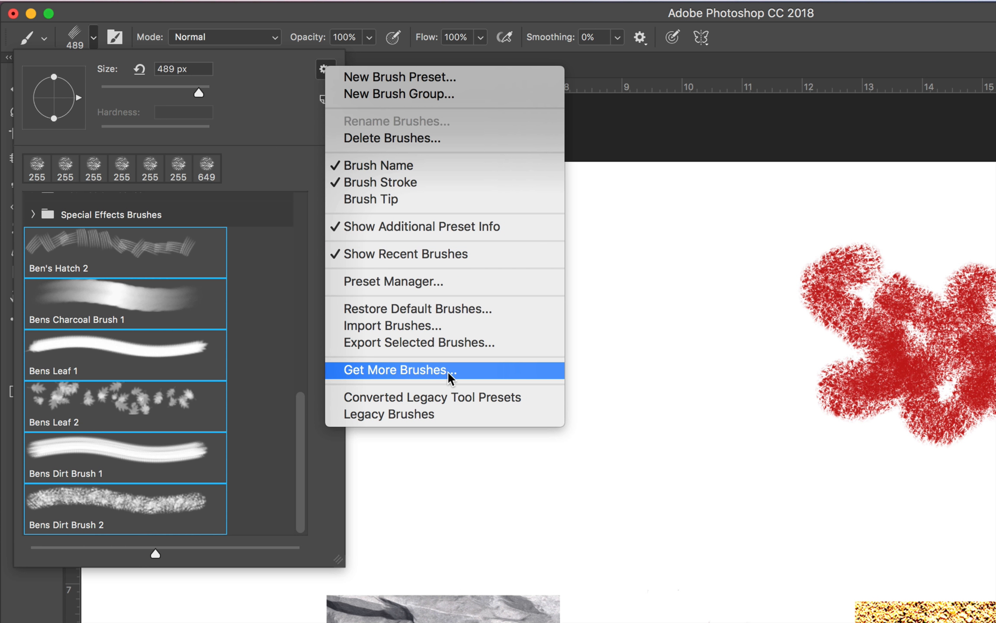
click(354, 94)
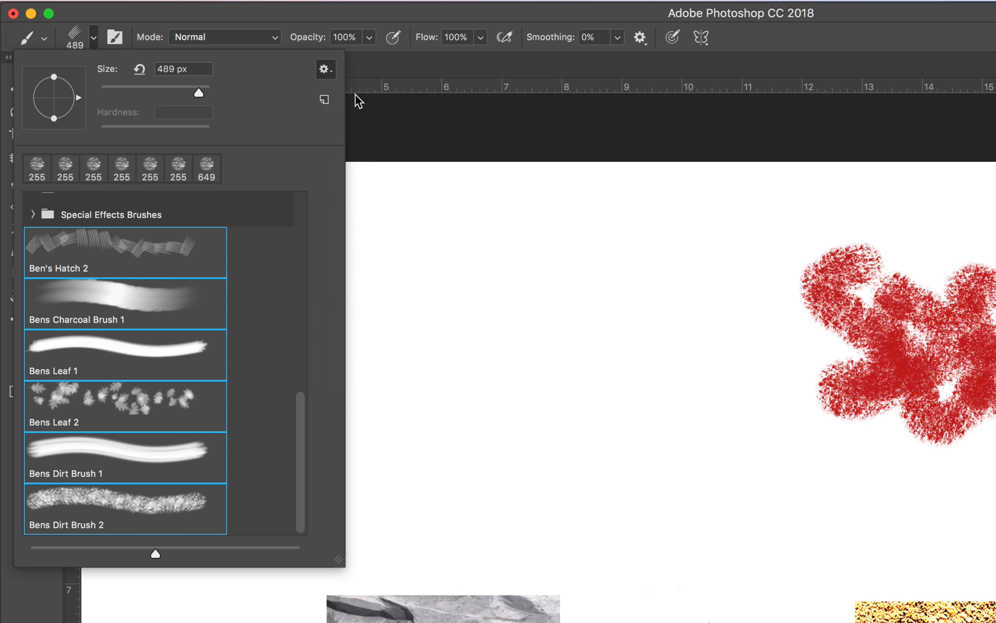
drag(625, 381, 449, 262)
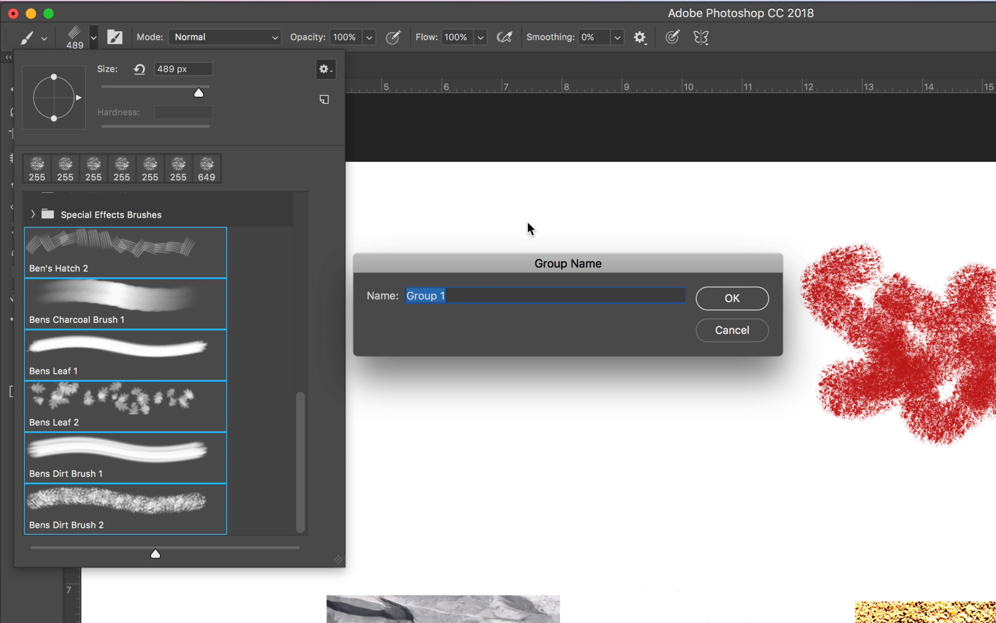
text(Ben's B)
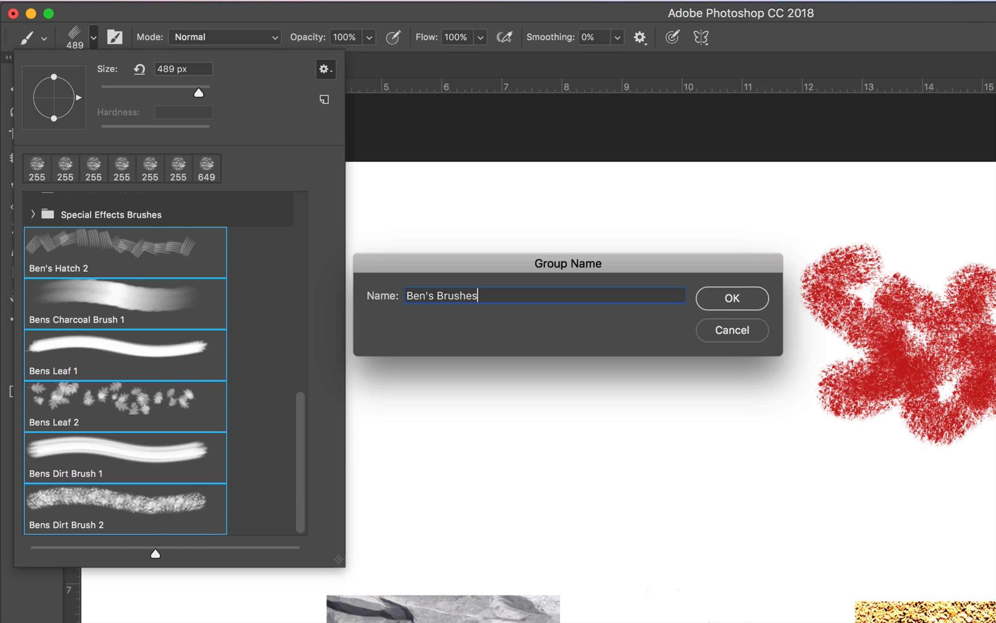
text(rushes)
key(Return)
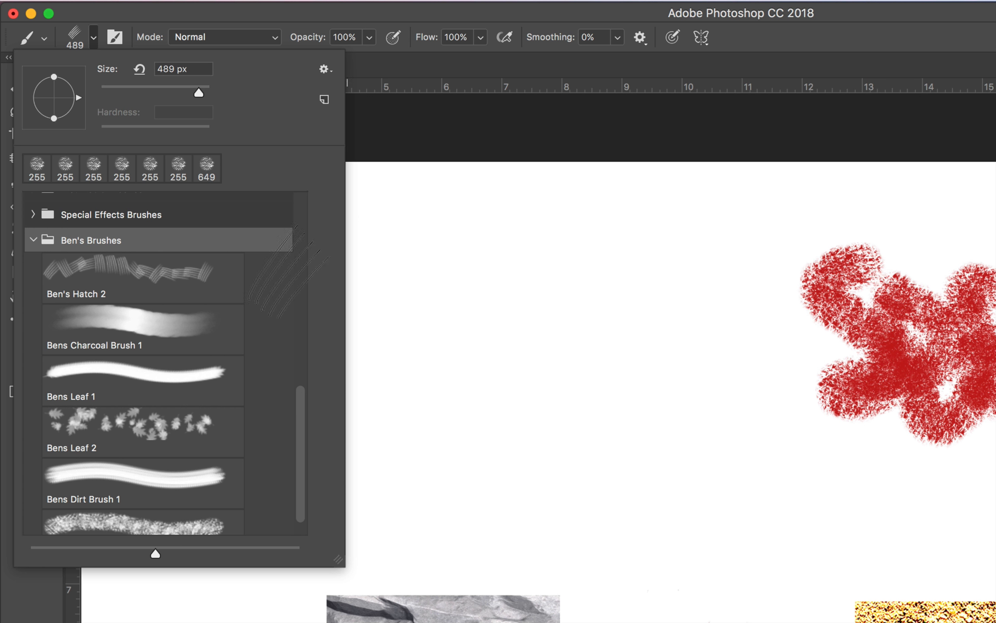
click(32, 239)
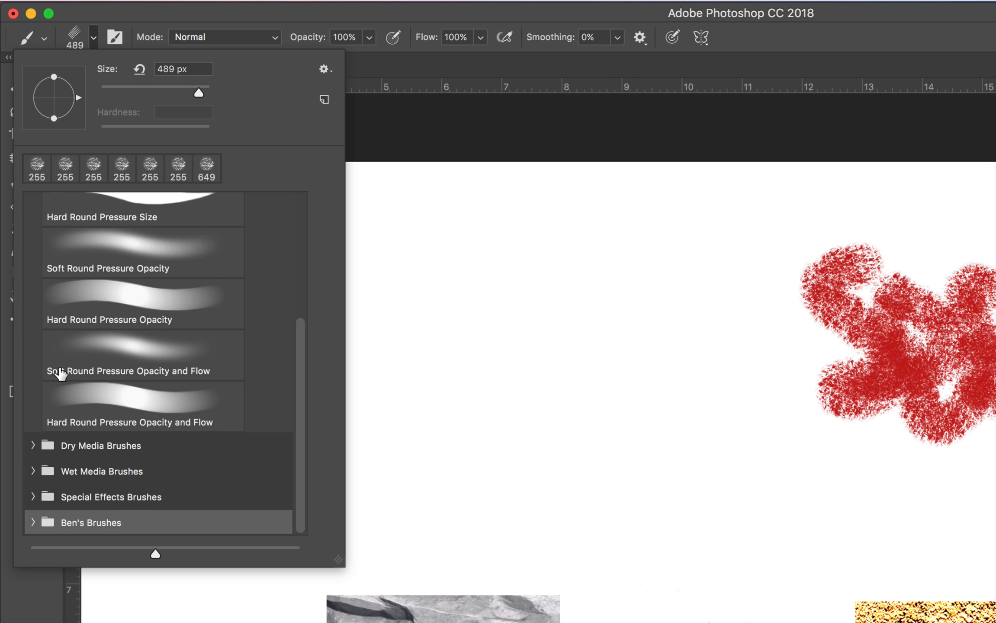
Export the whole "Ben's Brushes" group to the Desktop as a brush file named BensBrushes.abr.
click(32, 522)
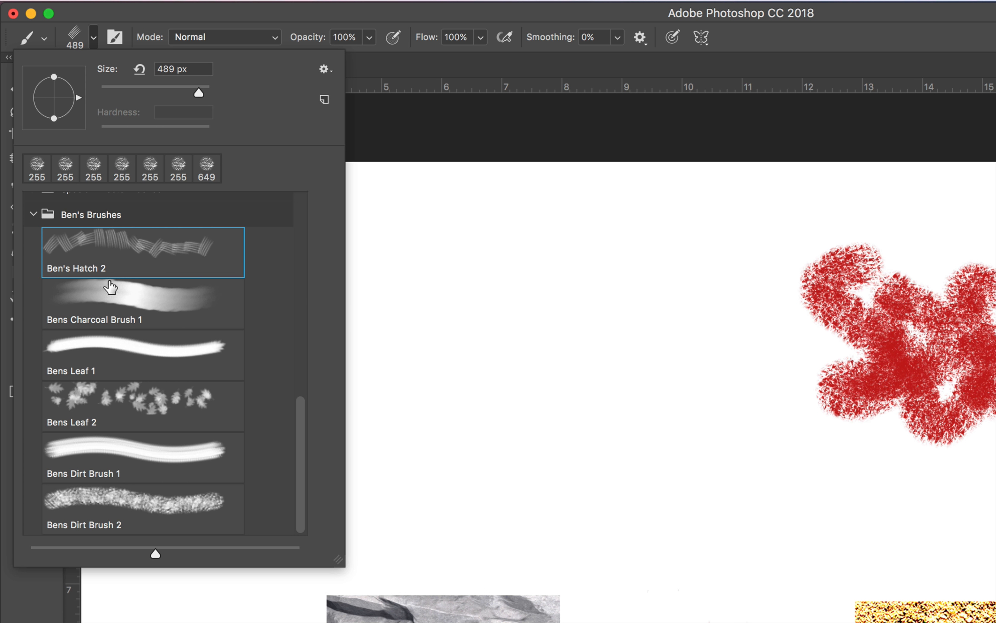
click(81, 213)
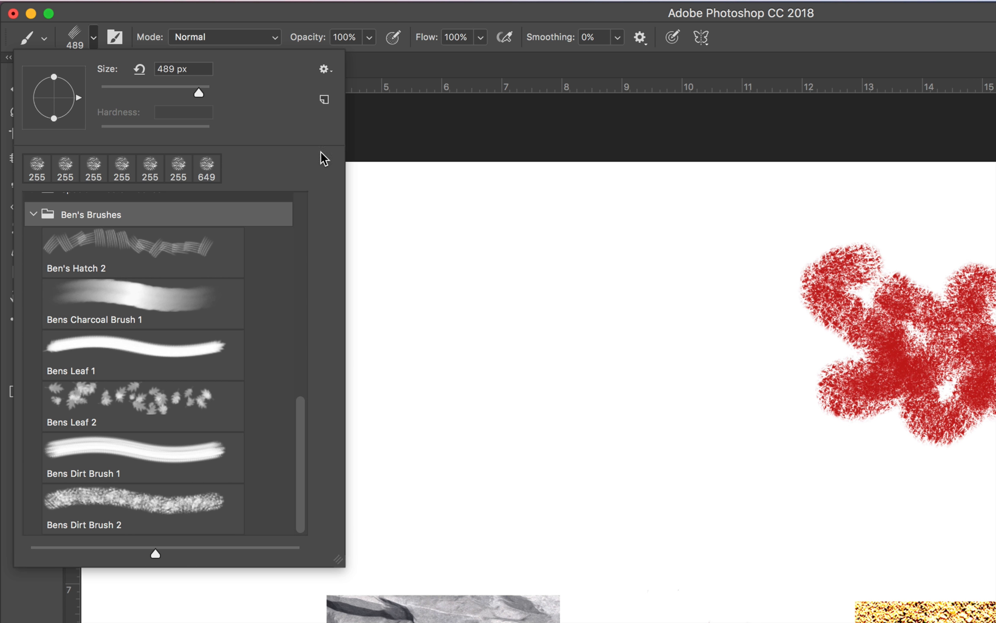
click(324, 70)
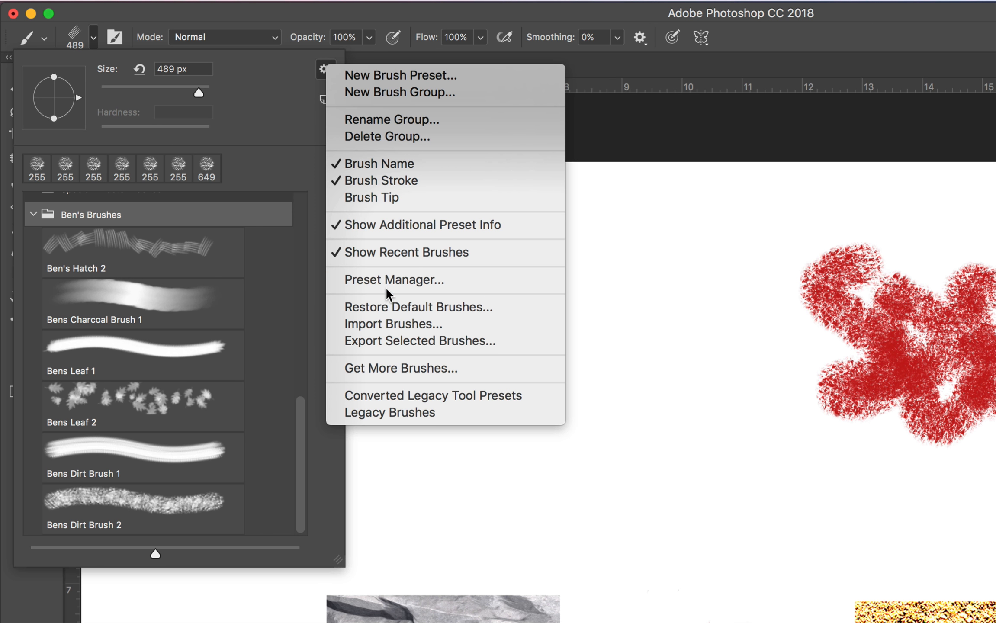
click(474, 341)
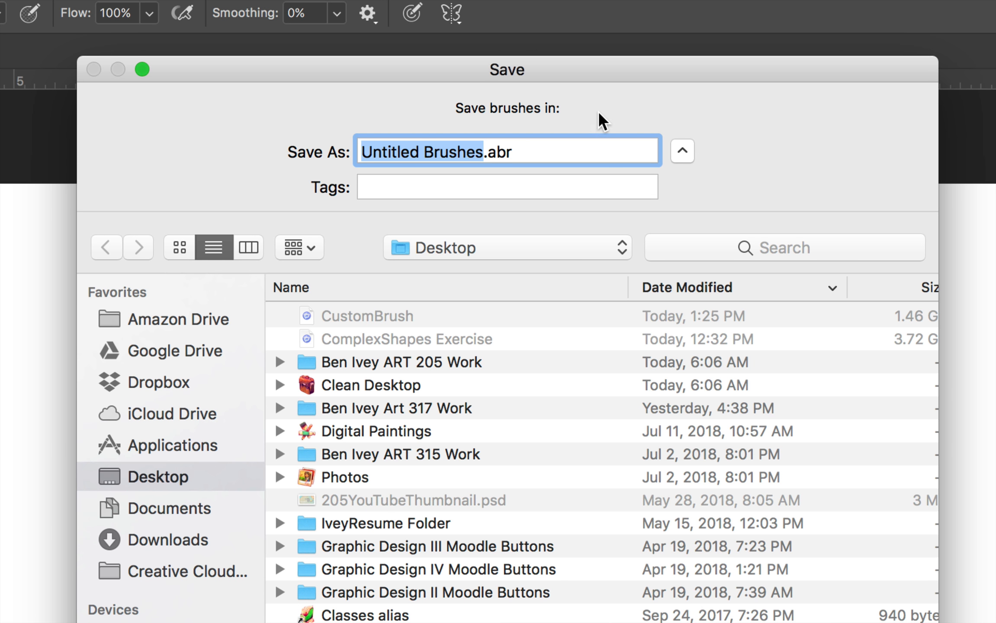
text(Ben)
text(rushes)
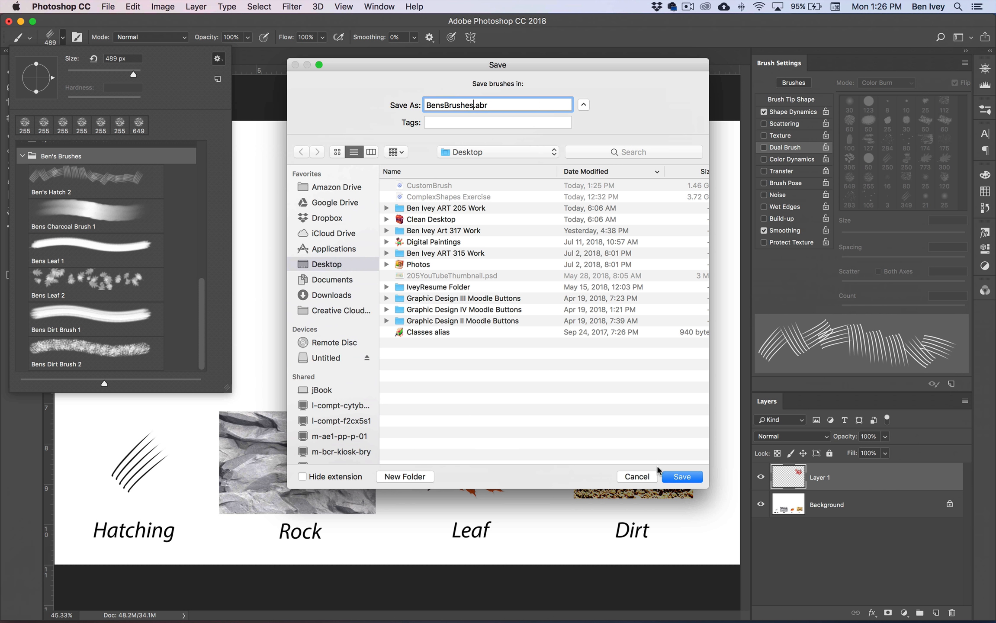
click(679, 478)
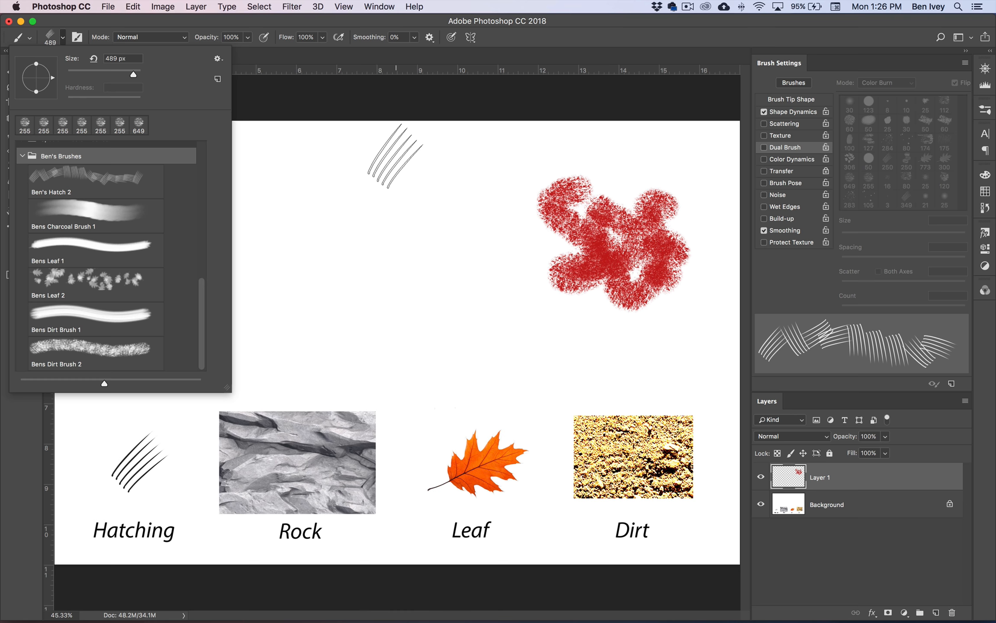
Reveal the Mac desktop and move the BensBrushes.abr file to the open area above the mountain slope.
click(122, 21)
key(F11)
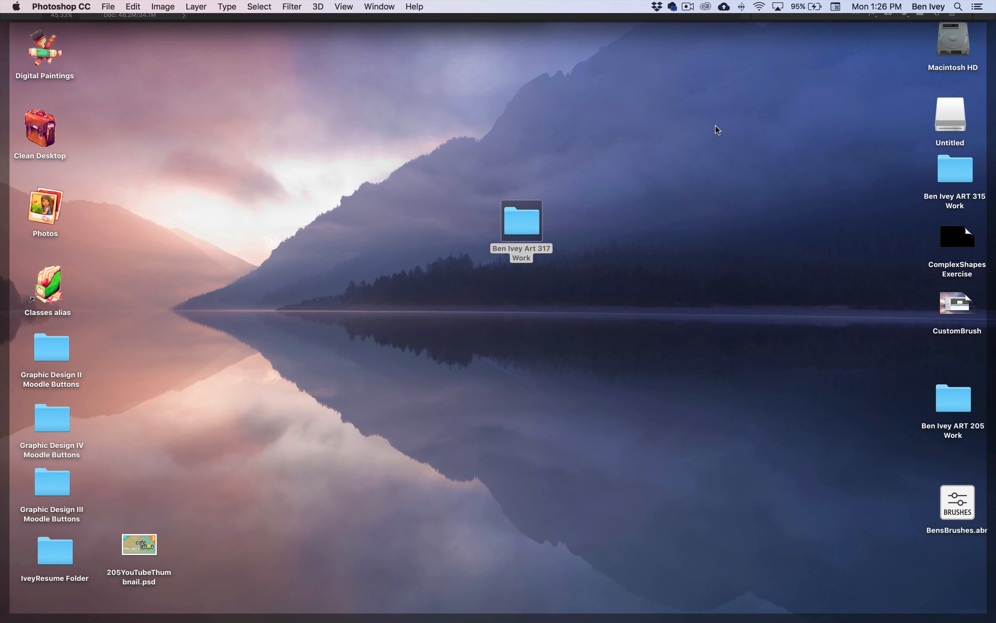
drag(955, 508, 706, 175)
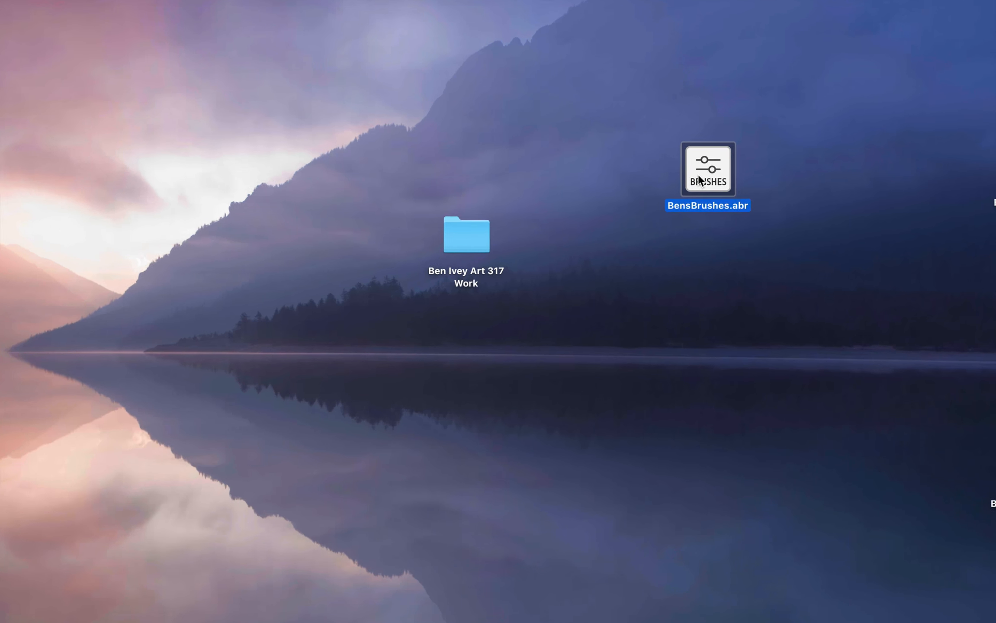